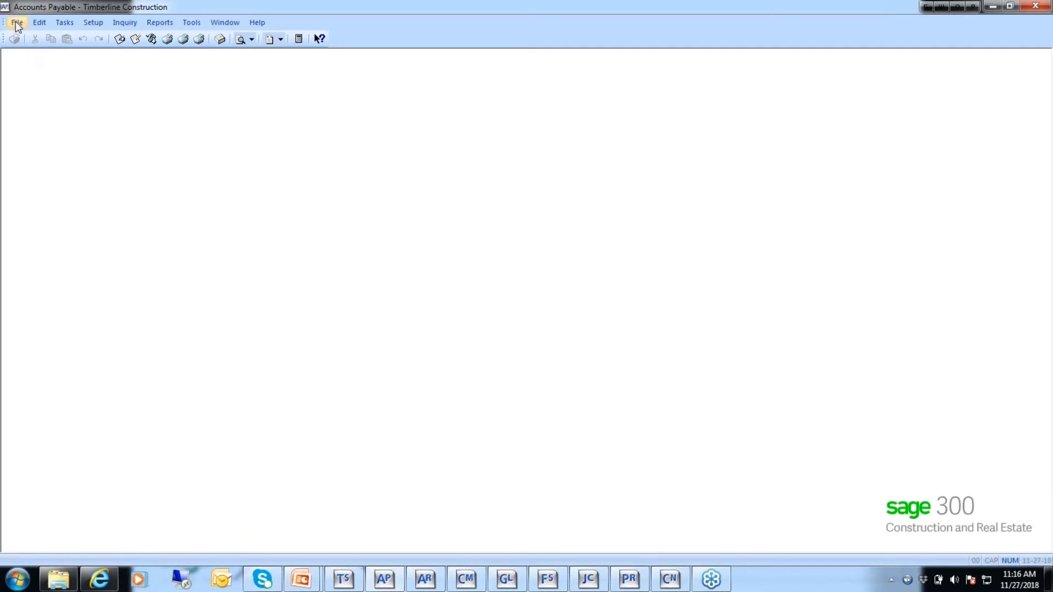
# Open the AP Settings to review the year ending dates and 1099 options, and cancel without changes.
pyautogui.click(17, 23)
pyautogui.moveTo(41, 71)
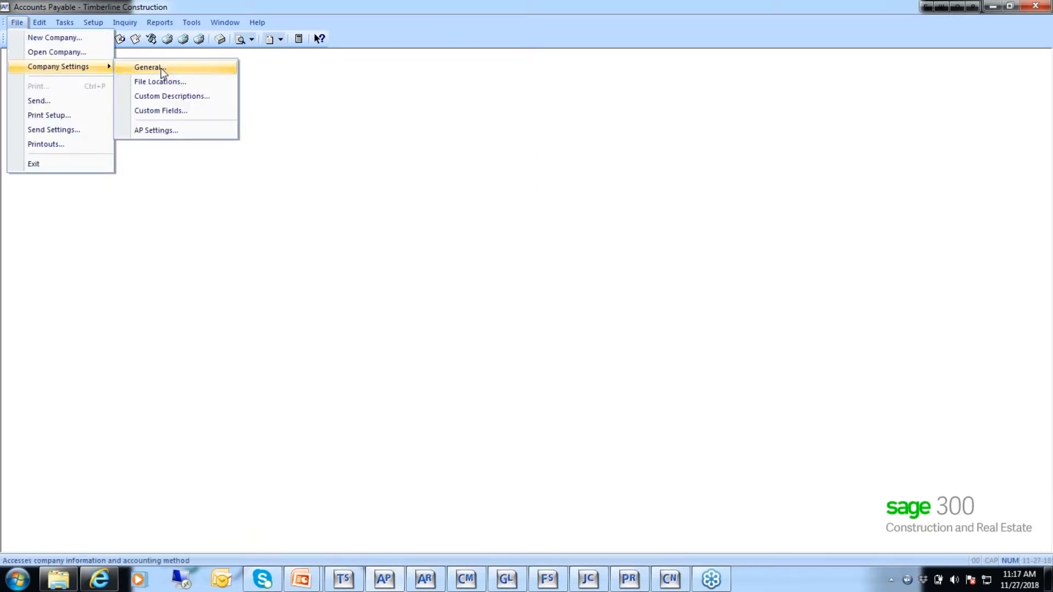
pyautogui.click(156, 131)
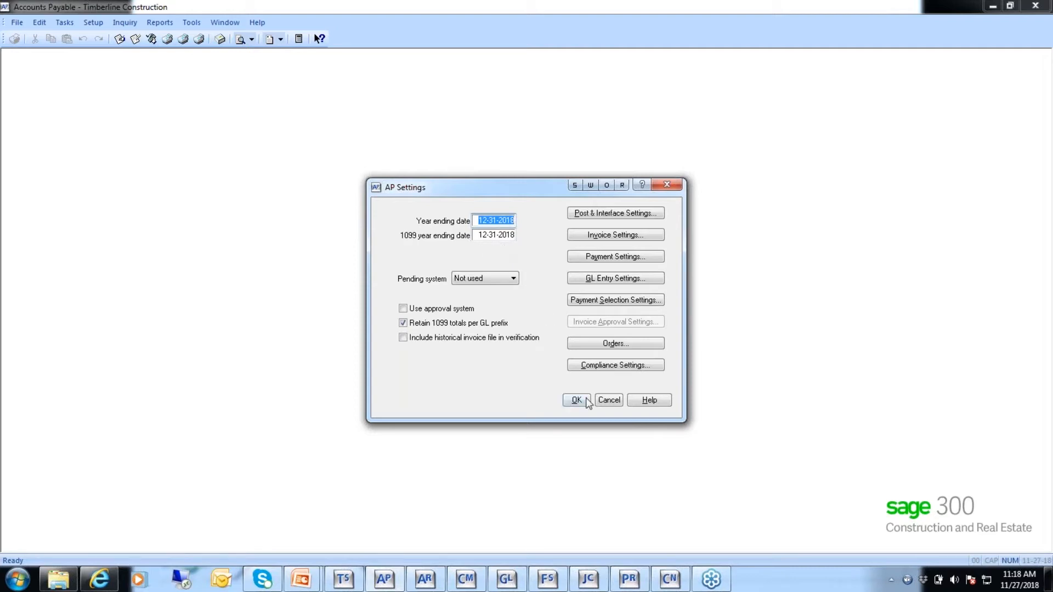
pyautogui.click(607, 401)
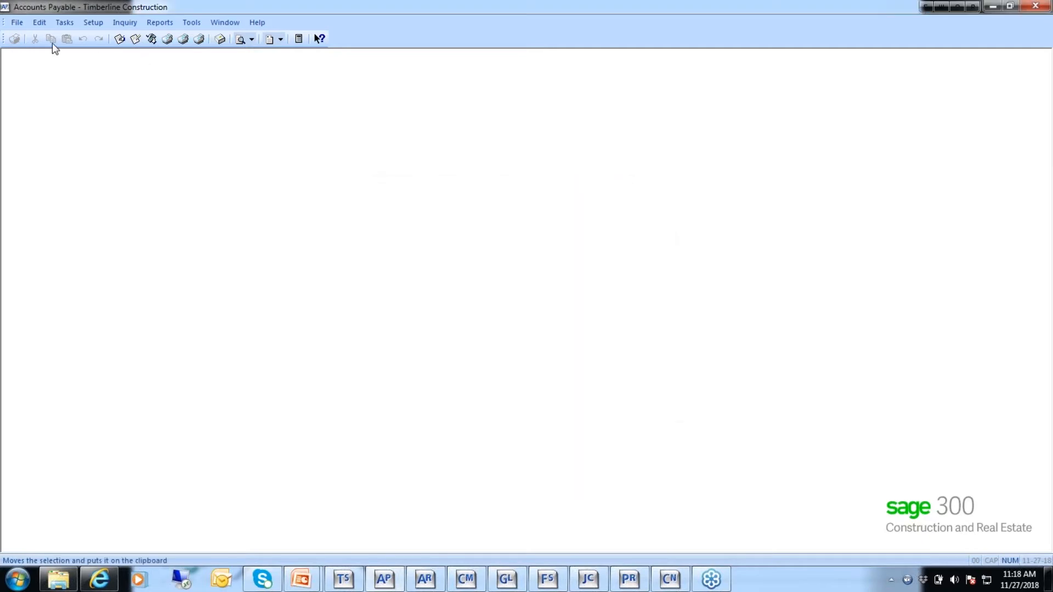
# Open the Vendor Setup record for vendor 101, Alpha Insulation, and show its 1099 settings.
pyautogui.click(92, 22)
pyautogui.click(102, 39)
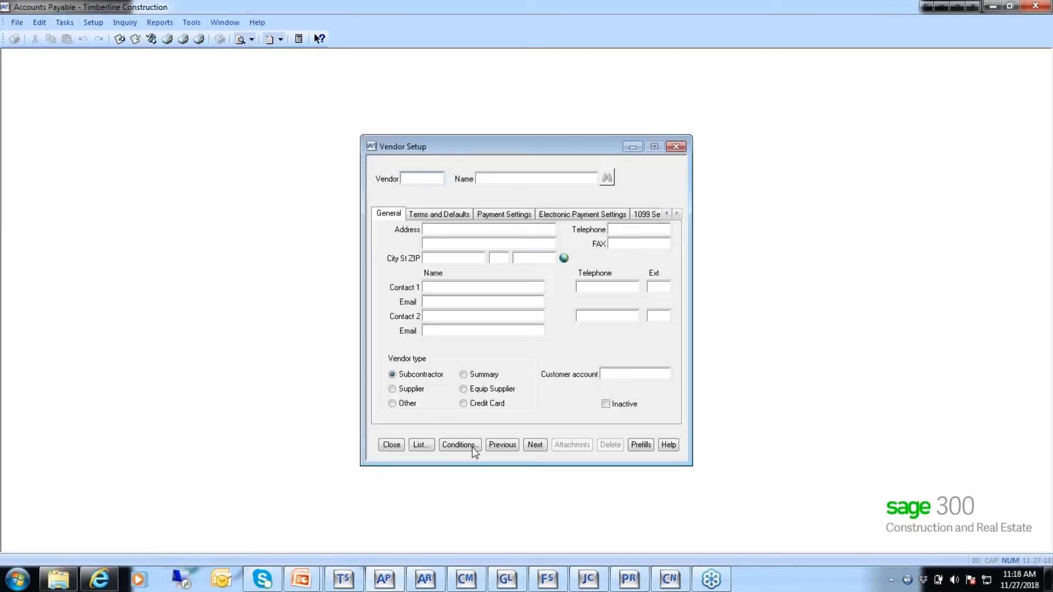
pyautogui.write('101')
pyautogui.press('Tab')
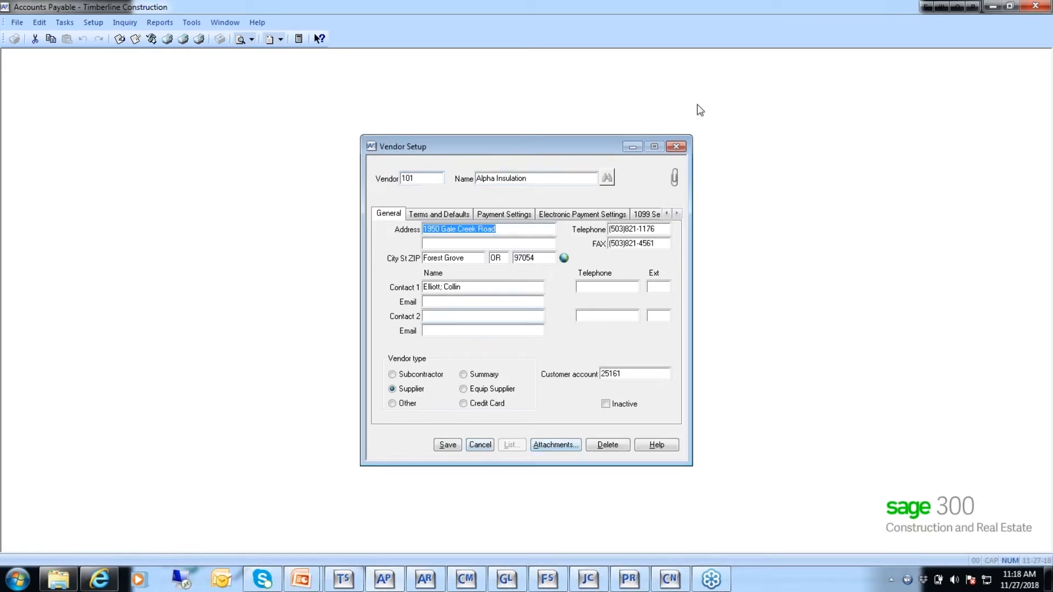
pyautogui.click(647, 214)
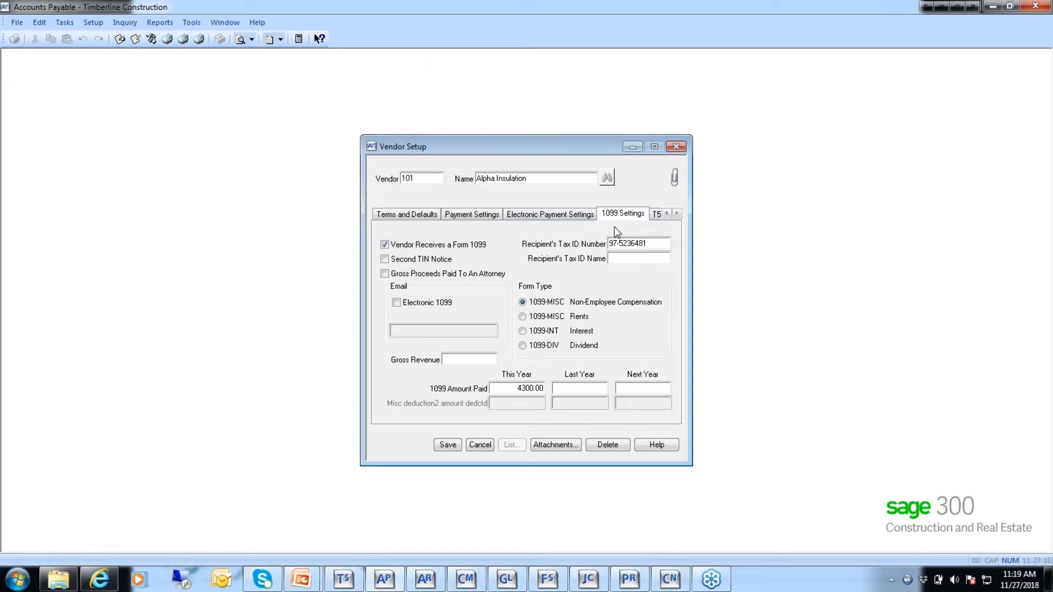
# Read the help topic explaining the Gross Proceeds Paid To An Attorney option and close the help.
pyautogui.moveTo(484, 242); pyautogui.dragTo(476, 268)
pyautogui.click(384, 274)
pyautogui.rightClick(383, 274)
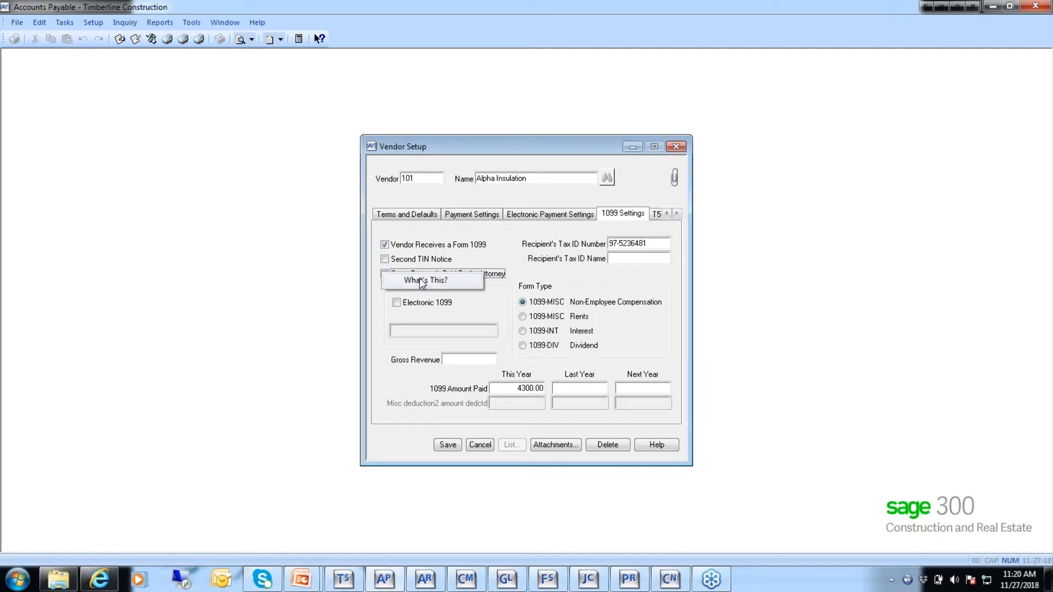
pyautogui.click(421, 283)
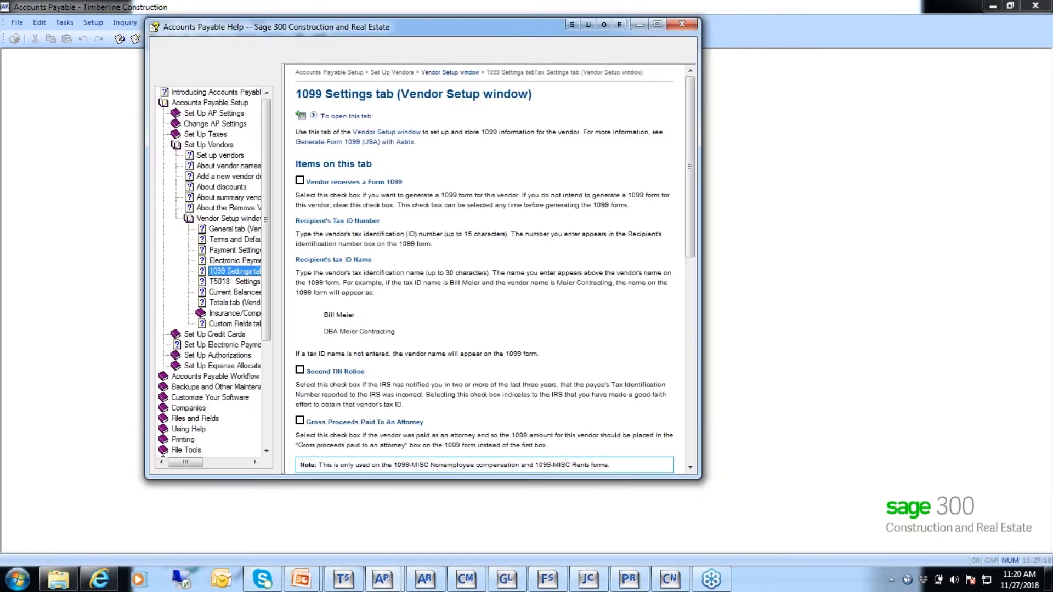
pyautogui.scroll(-10, 432, 90)
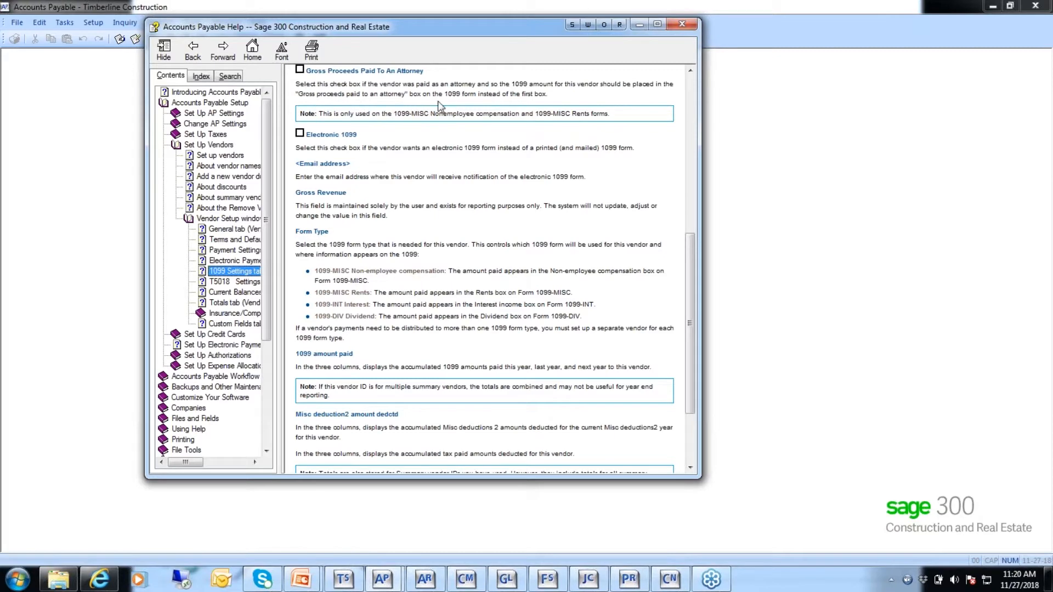
pyautogui.click(680, 25)
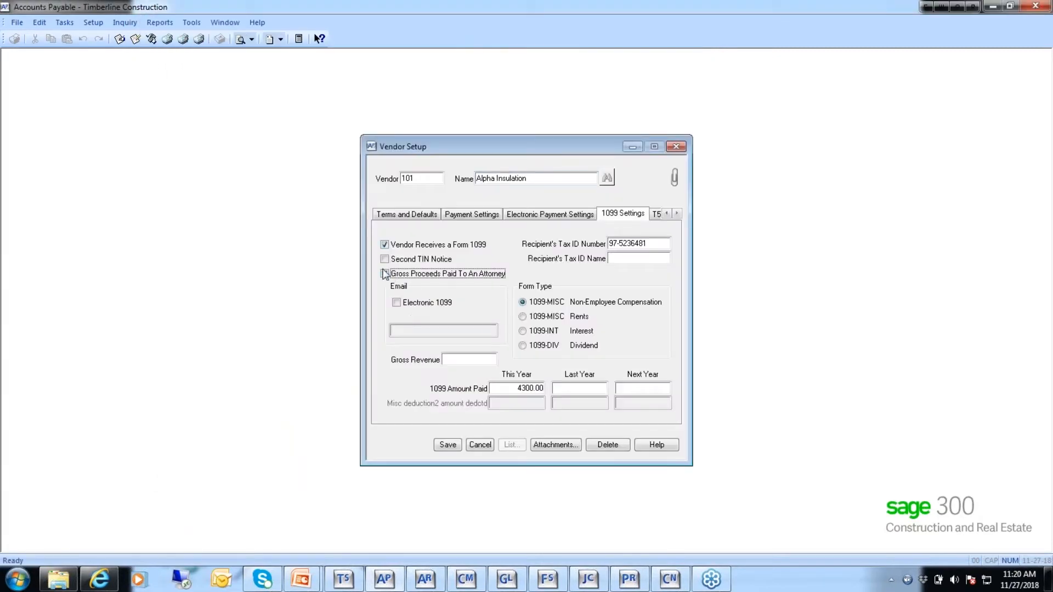
# Toggle the Gross Proceeds Paid To An Attorney option, and inspect the vendor's tax ID fields and this year's 1099 amount paid.
pyautogui.click(385, 274)
pyautogui.click(385, 274)
pyautogui.click(650, 244)
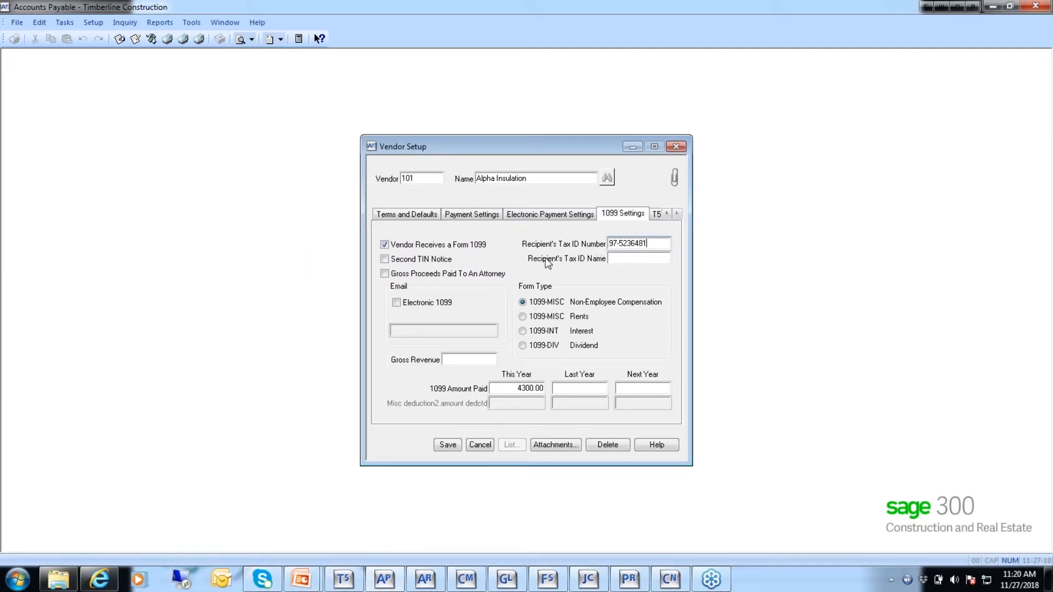
pyautogui.press('Tab')
pyautogui.click(505, 388)
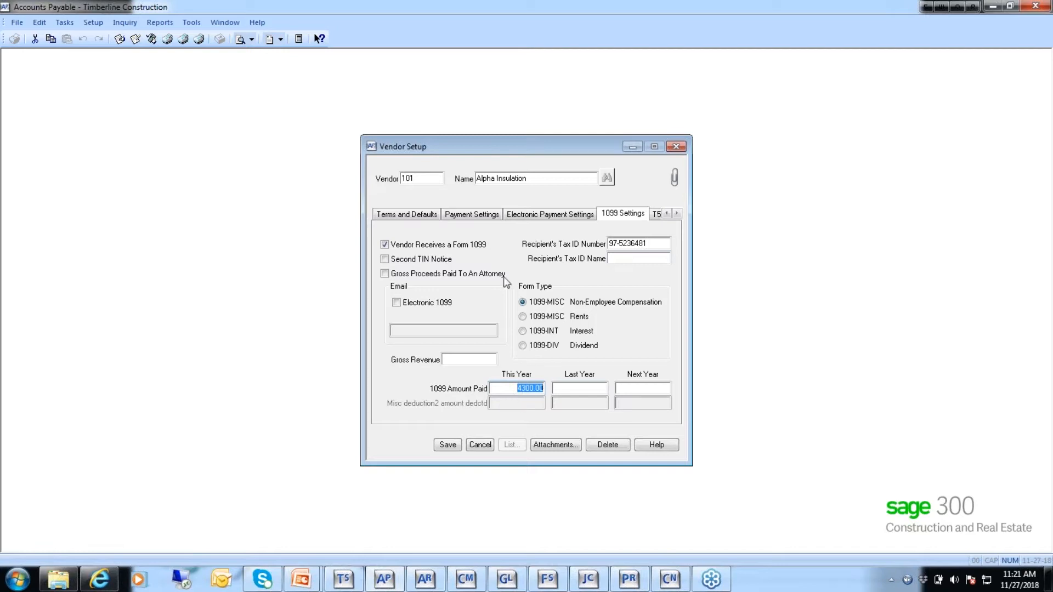
# Try the Rents and Interest form types, restore 1099-MISC Non-Employee Compensation, and save and close the vendor record.
pyautogui.click(530, 318)
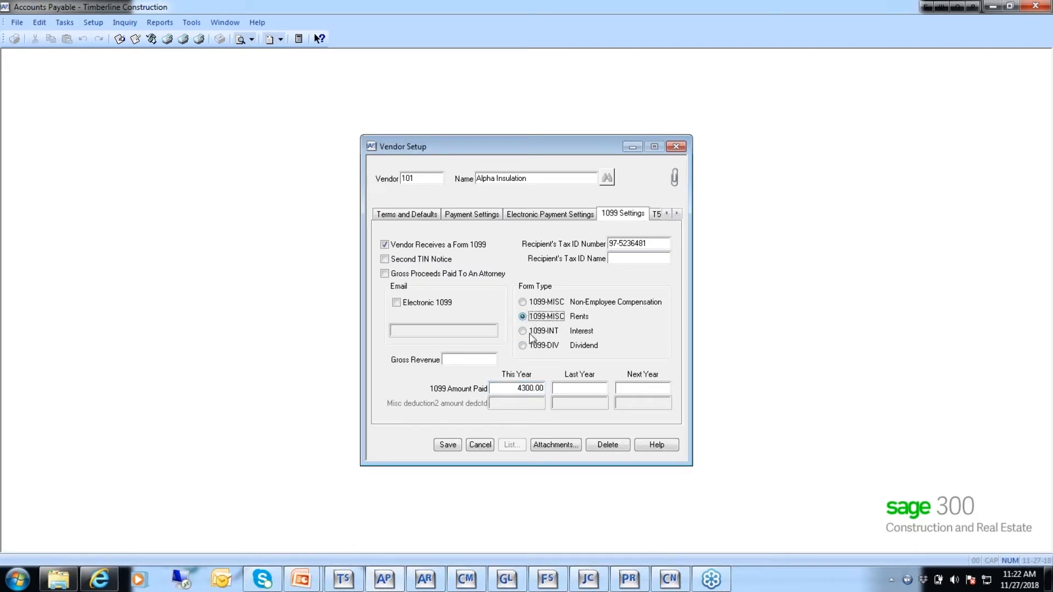
pyautogui.click(530, 332)
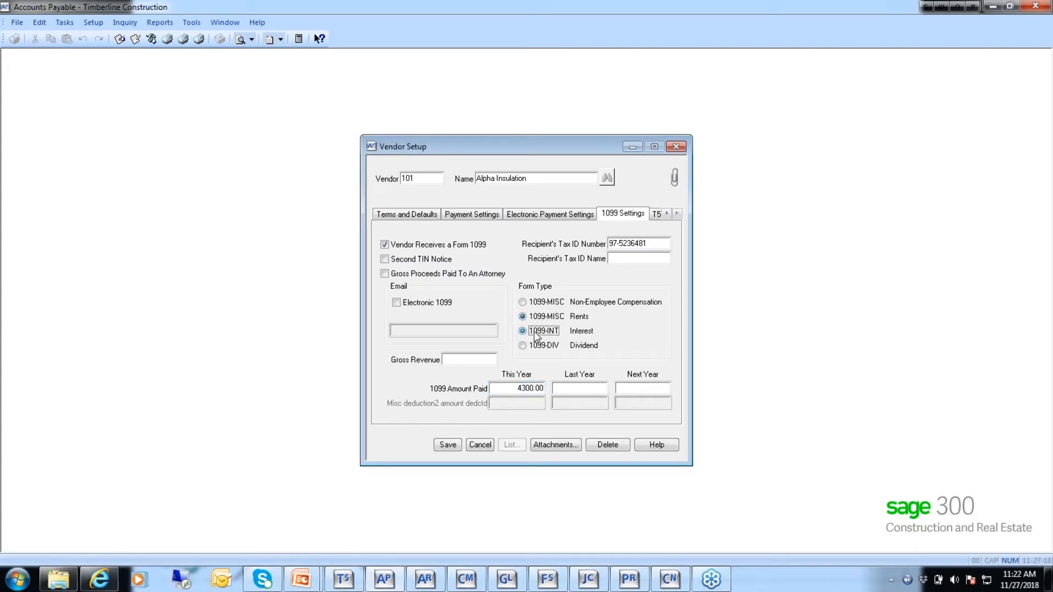
pyautogui.click(510, 393)
pyautogui.click(522, 302)
pyautogui.click(447, 444)
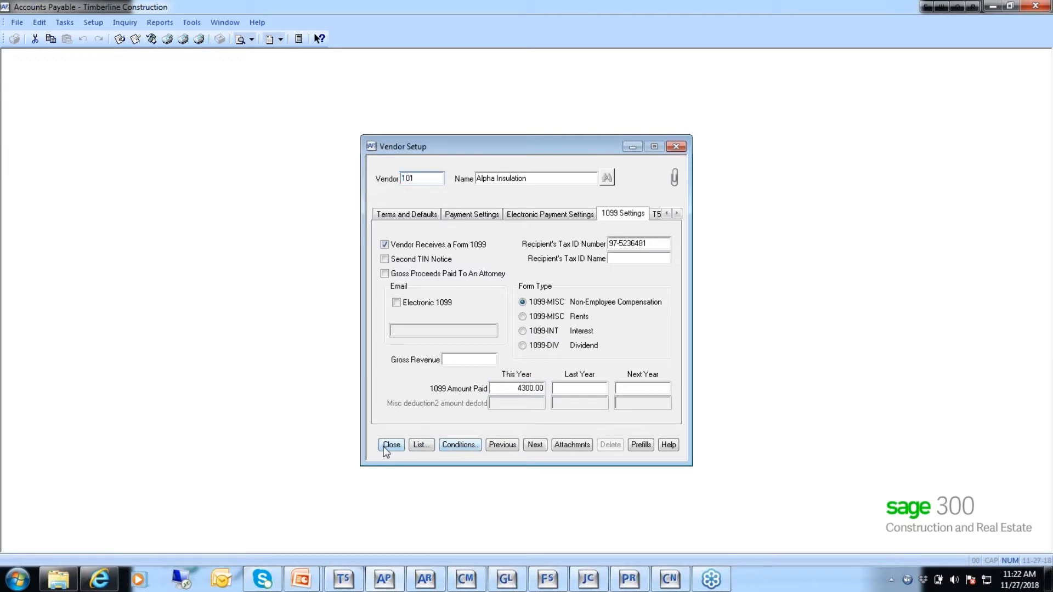
pyautogui.click(391, 445)
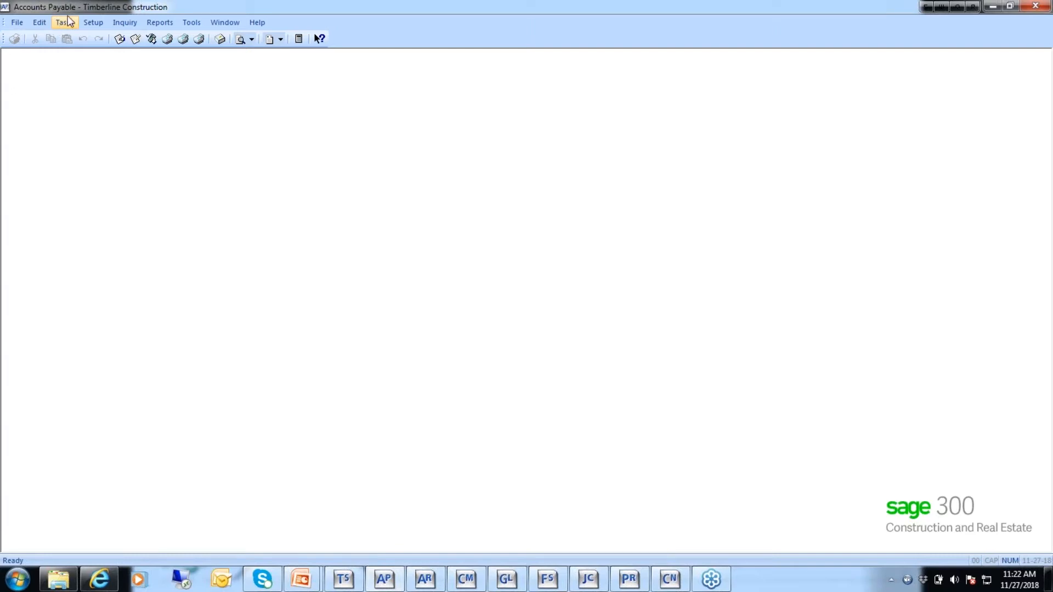
# Open the Close 1099 Year task to check its current and new year ending dates, and cancel it.
pyautogui.click(64, 23)
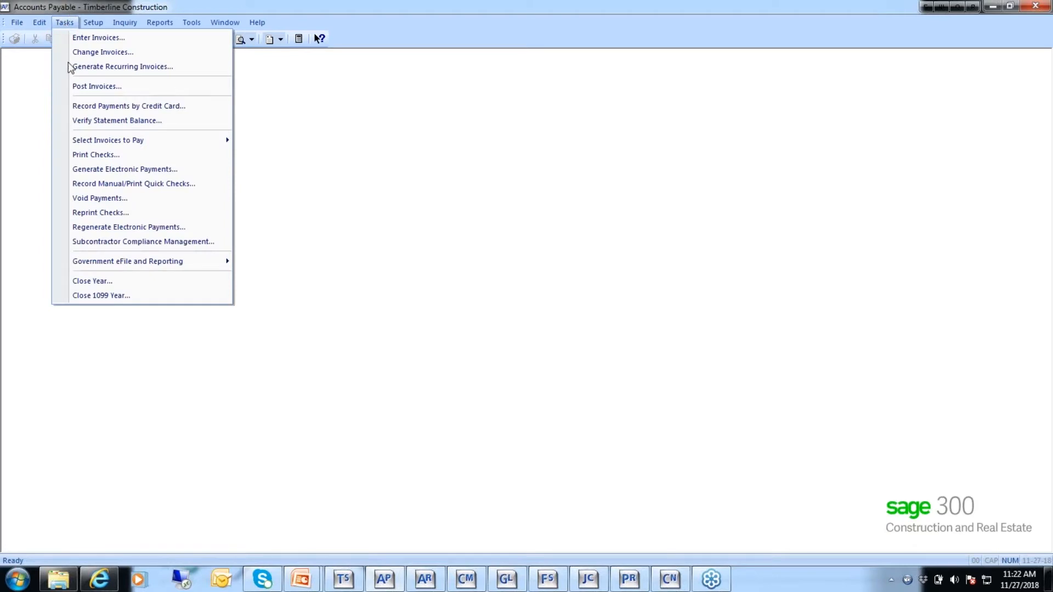
pyautogui.click(98, 296)
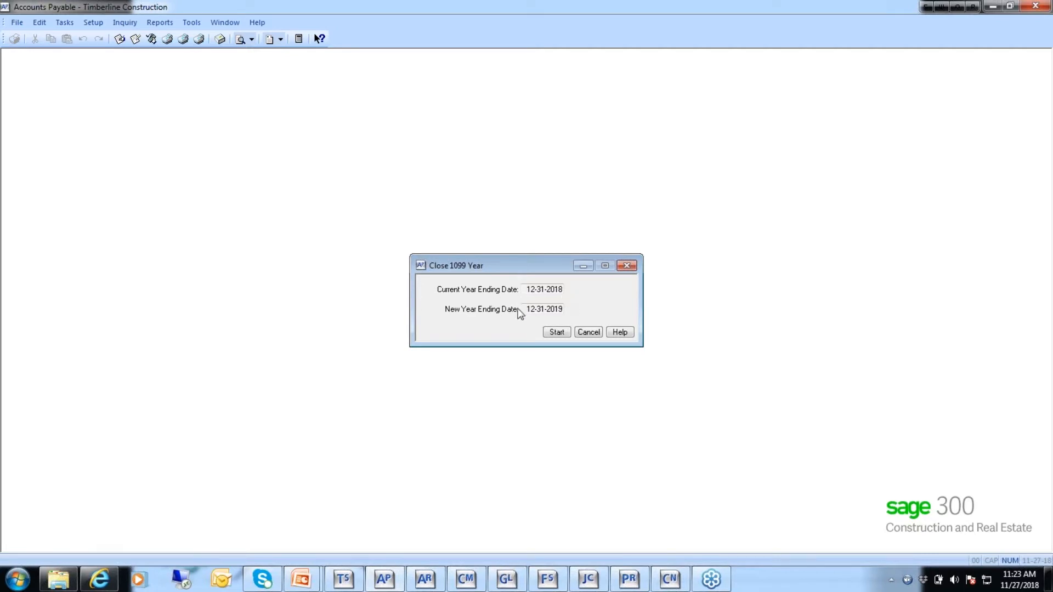
pyautogui.click(589, 333)
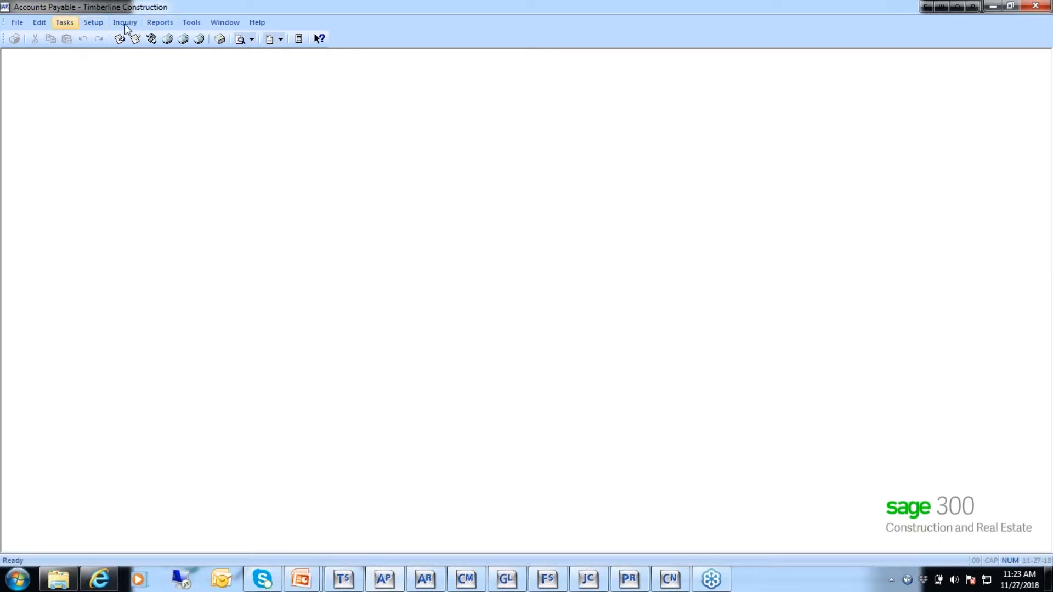
# Try to move payments from current to history with a payment date cutoff of 06-30-18, accepting creation of the history invoice and transaction files.
pyautogui.click(193, 25)
pyautogui.moveTo(197, 41)
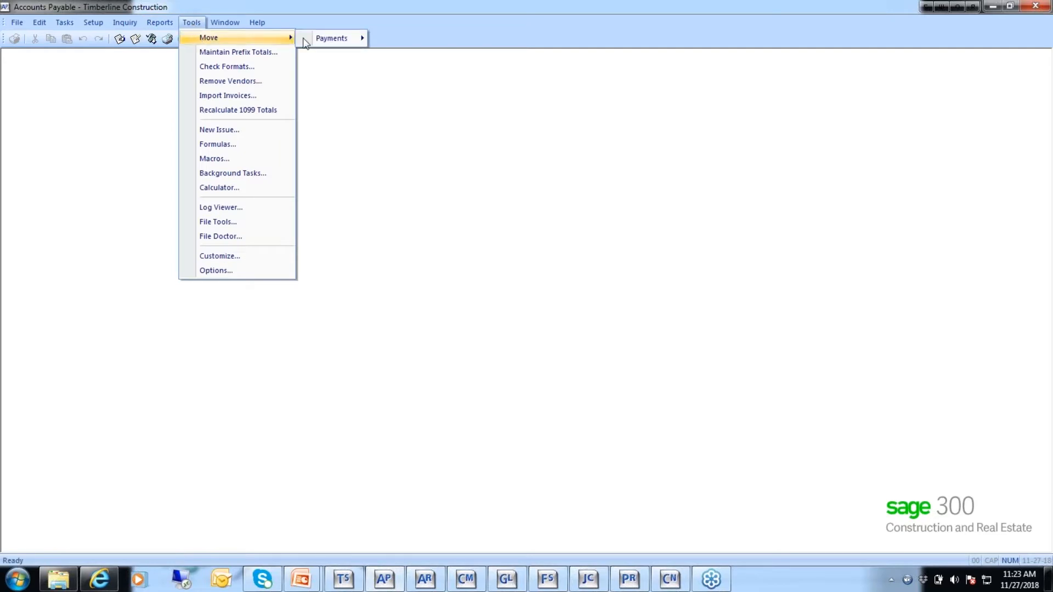
pyautogui.moveTo(326, 41)
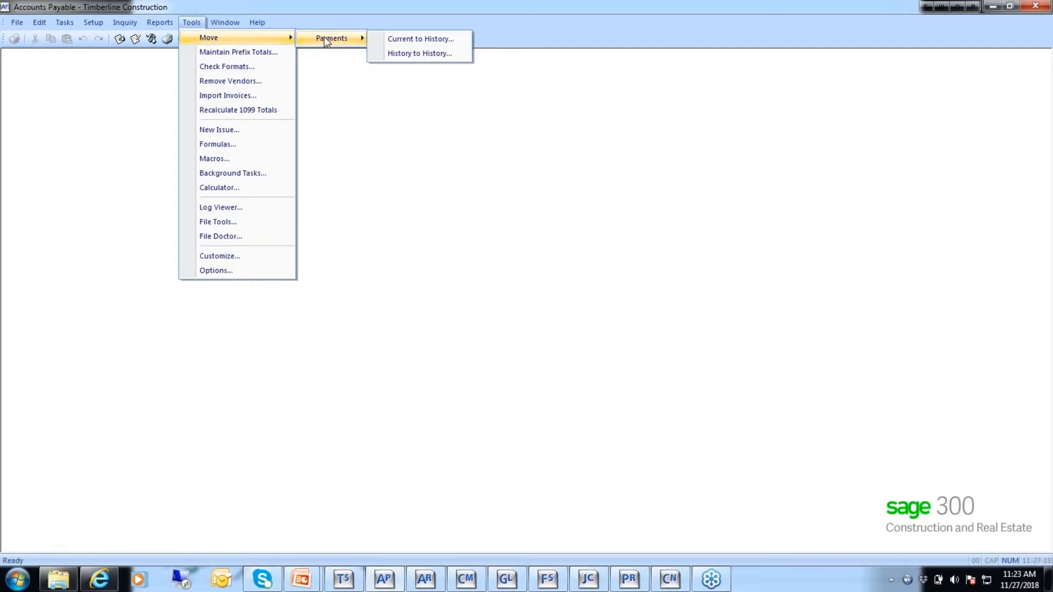
pyautogui.click(395, 39)
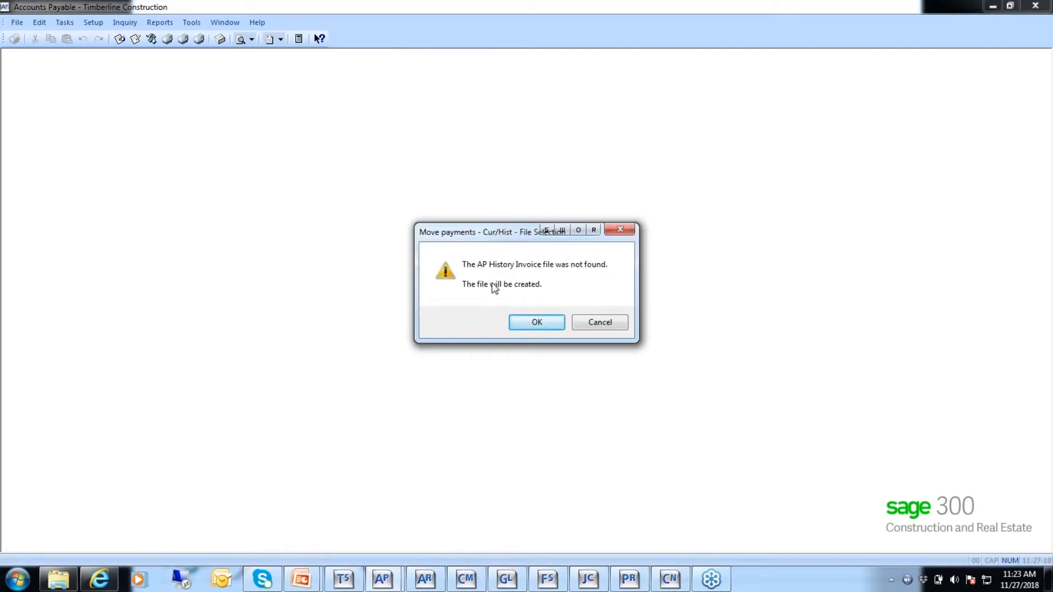
pyautogui.click(537, 323)
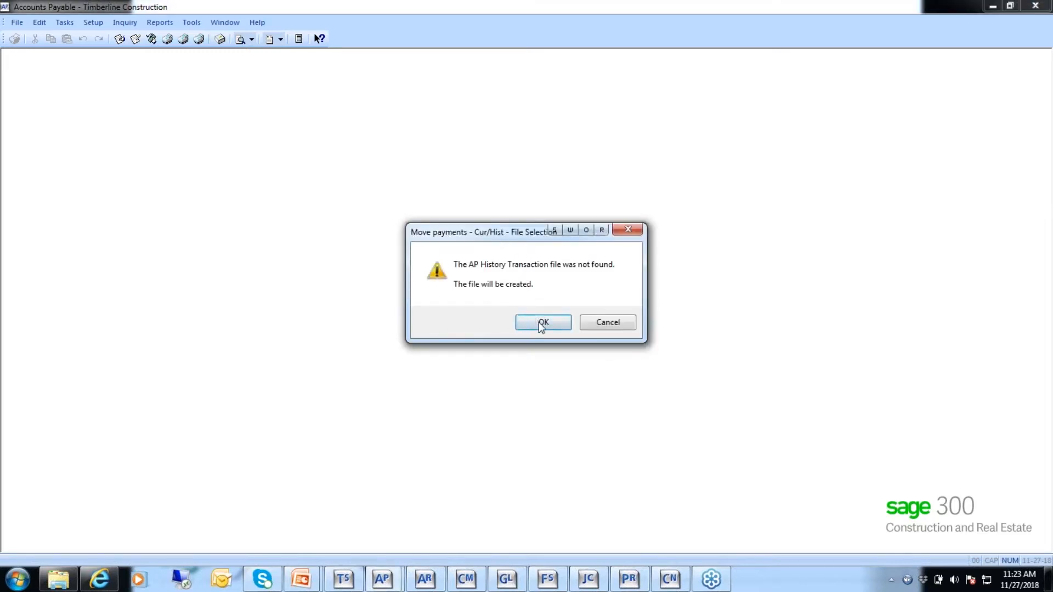
pyautogui.click(546, 321)
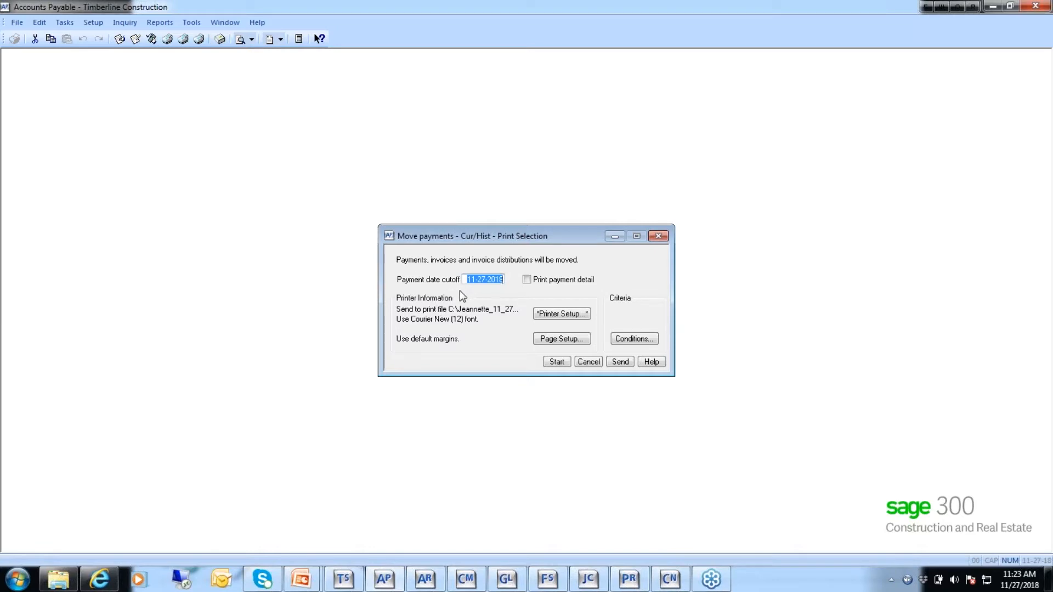
pyautogui.write('0630')
pyautogui.write('1')
pyautogui.write('8')
pyautogui.click(588, 362)
# Try to set up File Doctor to compact good files for the AP Master and Current transaction files, affirming a current backup.
pyautogui.click(192, 22)
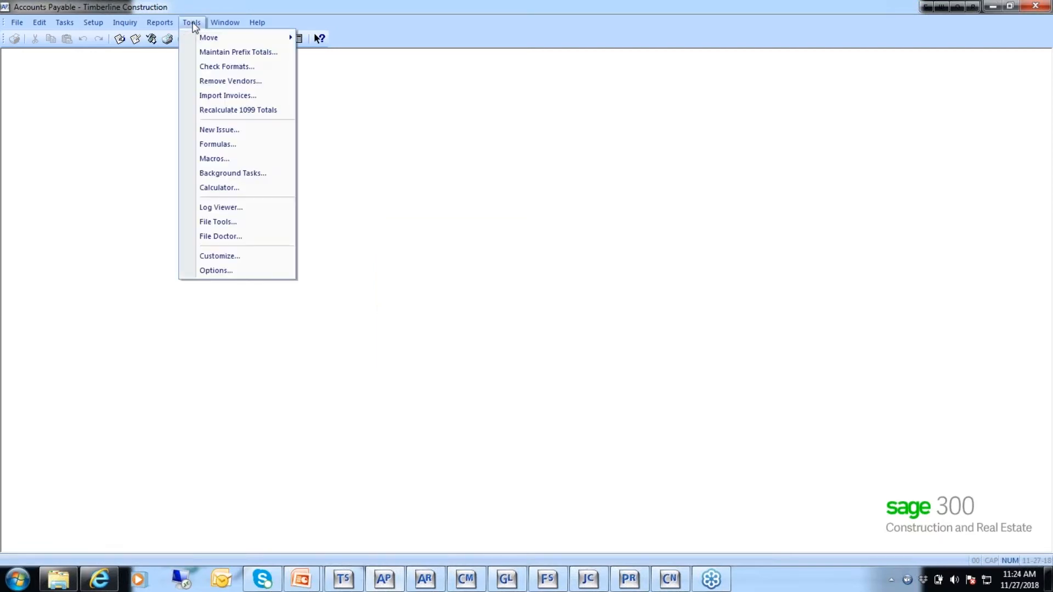
pyautogui.click(222, 236)
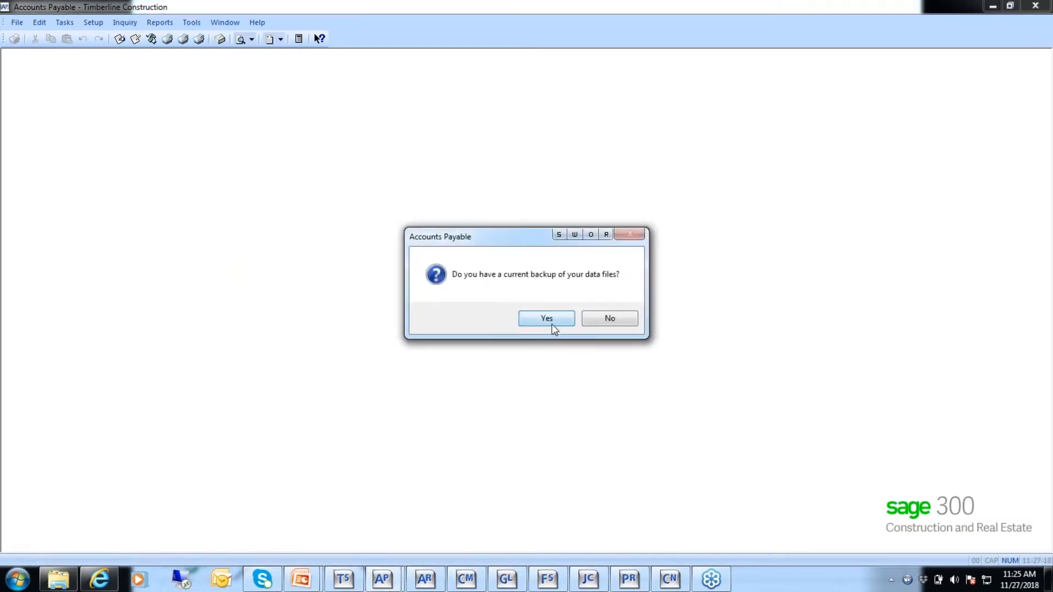
pyautogui.click(549, 320)
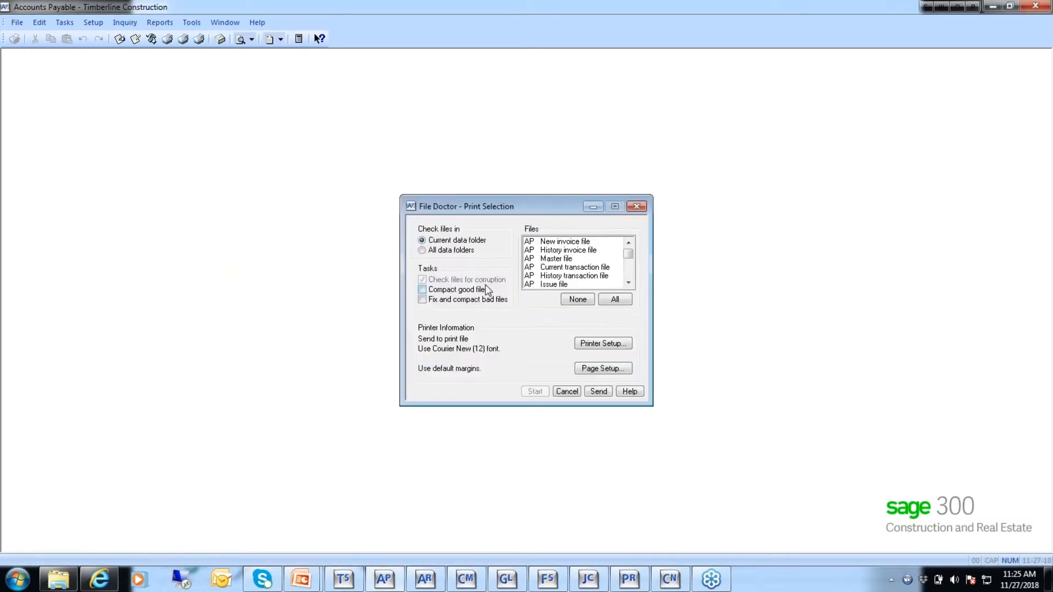
pyautogui.click(555, 259)
pyautogui.click(556, 268)
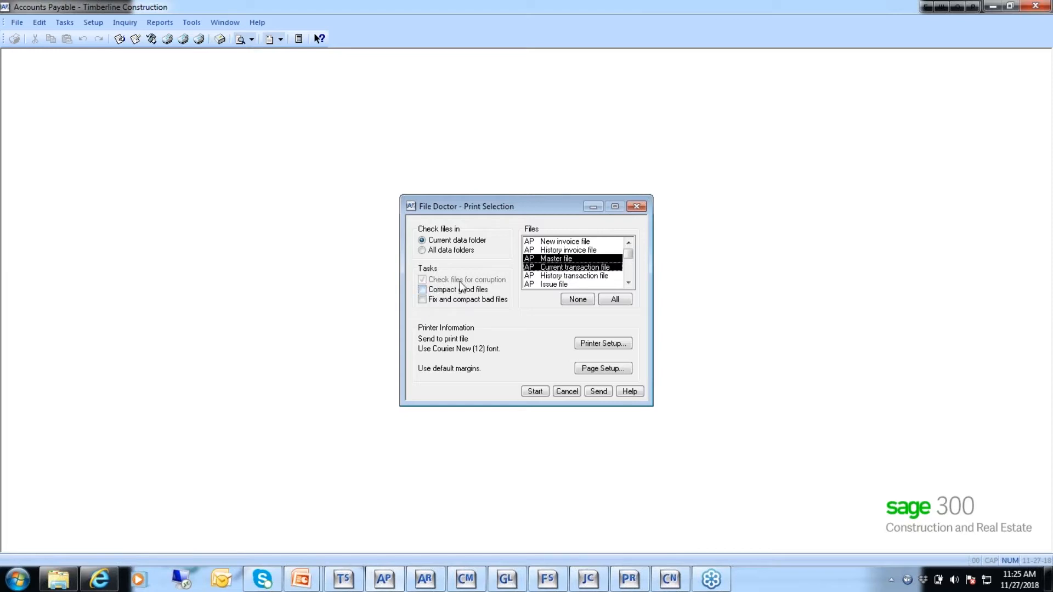
pyautogui.click(422, 291)
pyautogui.click(566, 391)
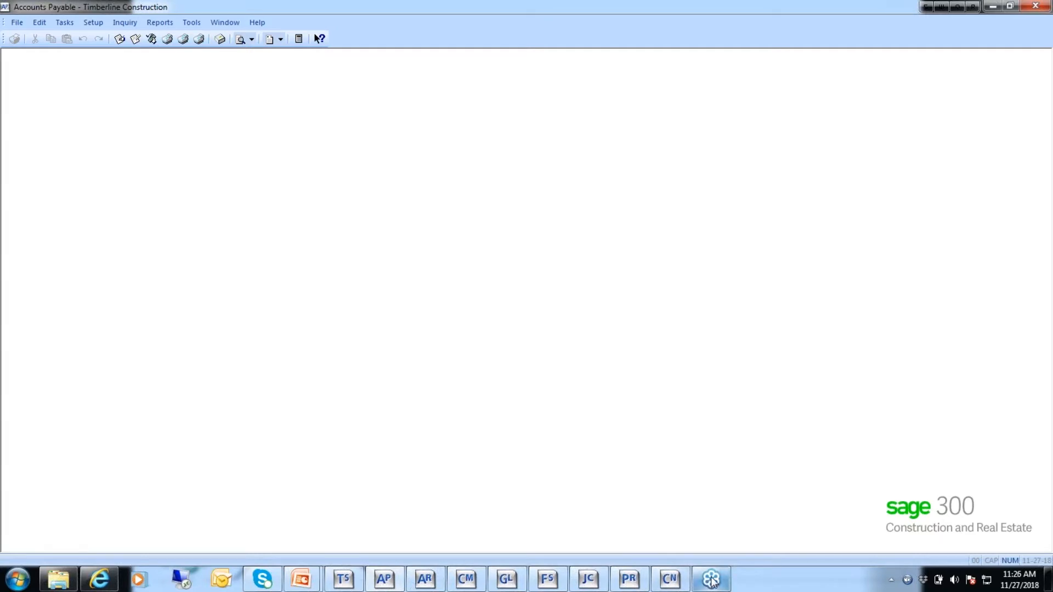
# Switch to the PowerPoint slide show and advance to the Property Management slide.
pyautogui.moveTo(717, 586)
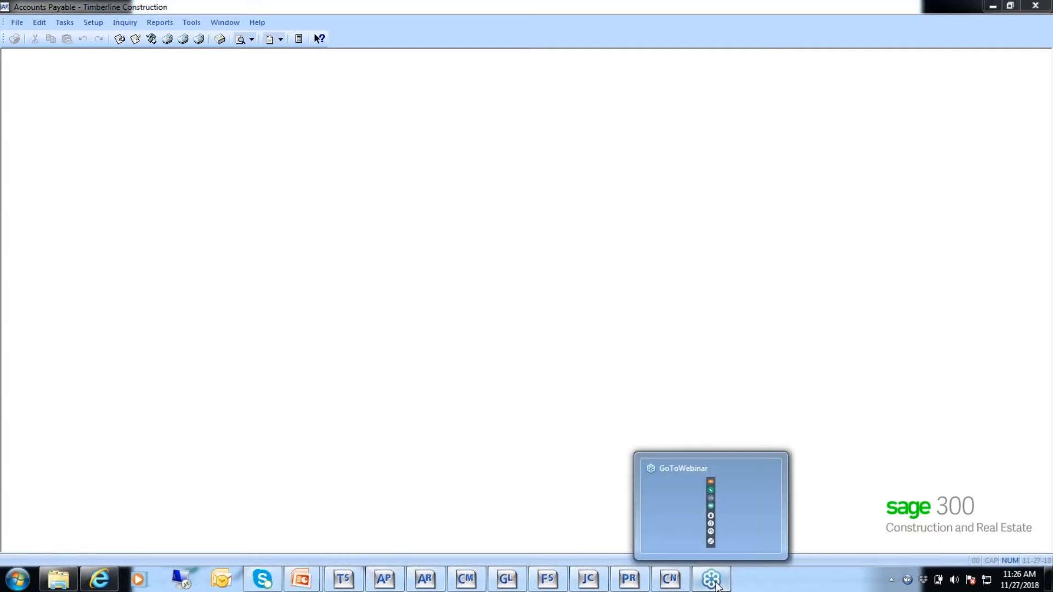
pyautogui.click(680, 502)
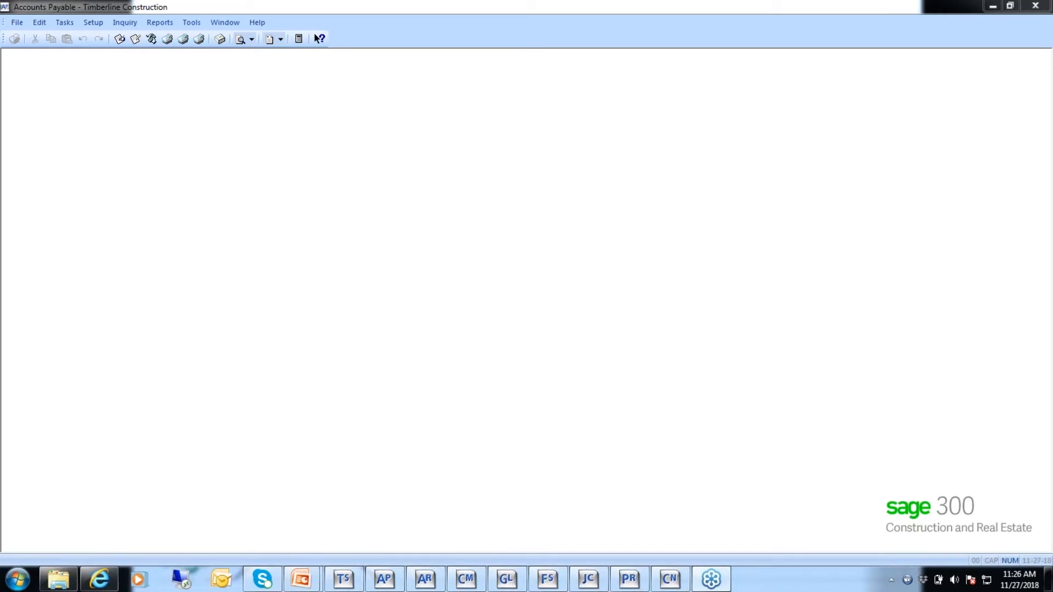
pyautogui.moveTo(301, 579)
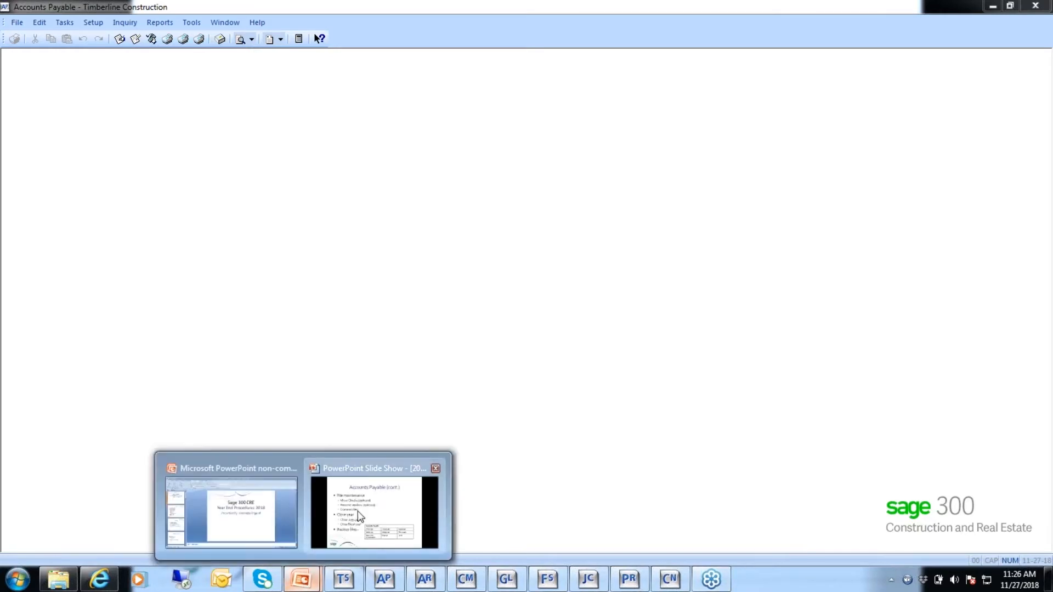
pyautogui.click(359, 515)
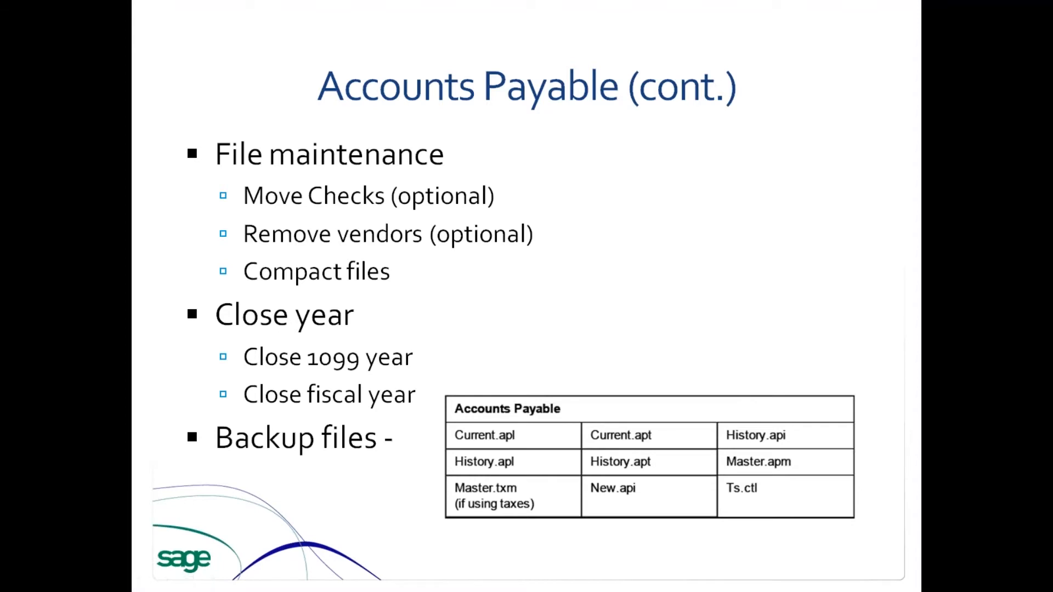
pyautogui.press('Right')
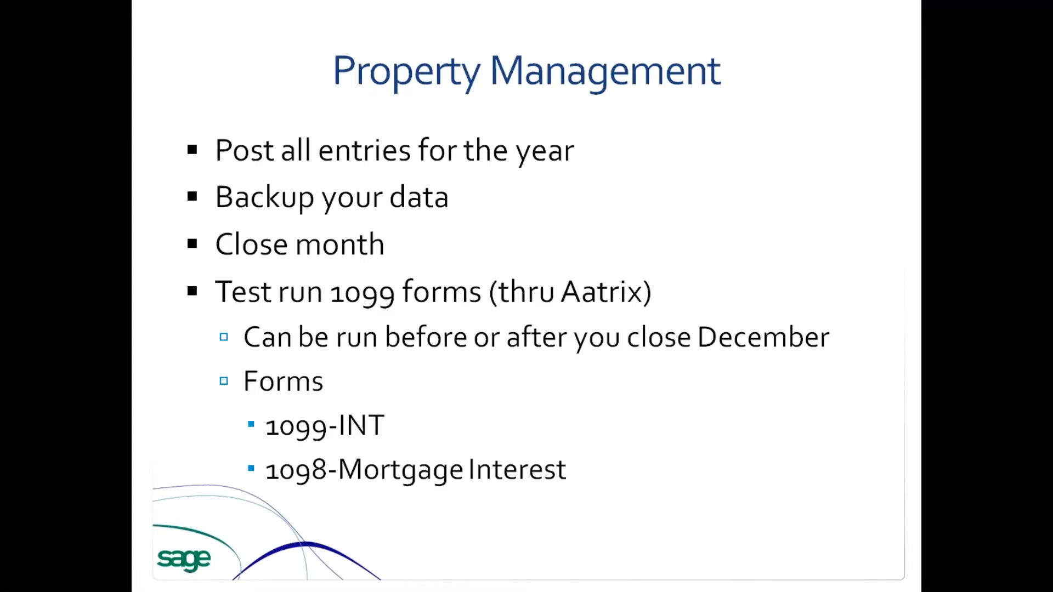
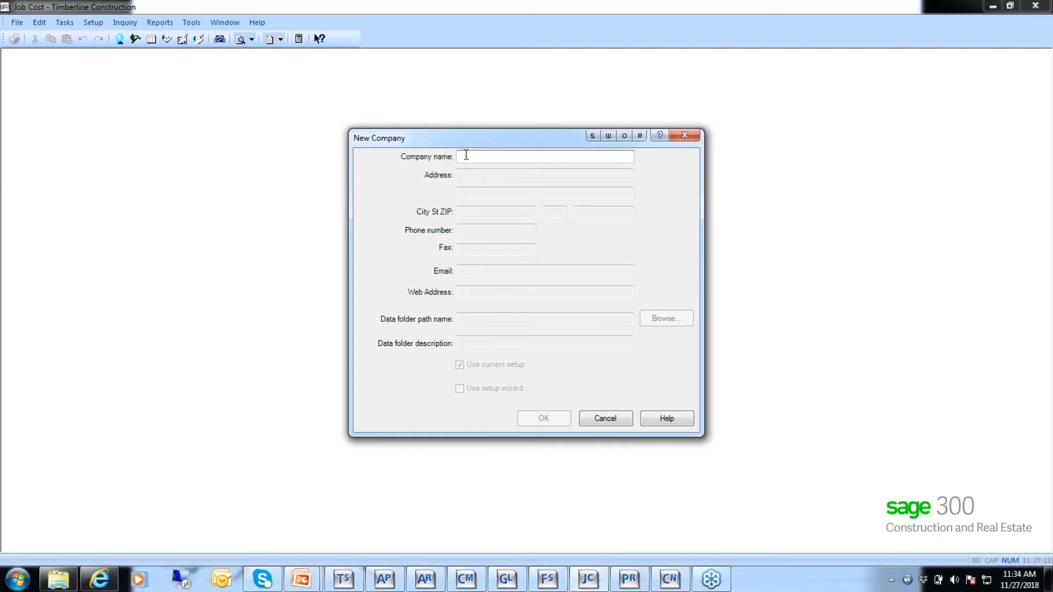
# Create a new company named Sage Completed Jobs using the current setup, accepting the local data folder path.
pyautogui.write('Sage Completed Jobs')
pyautogui.press('Tab')
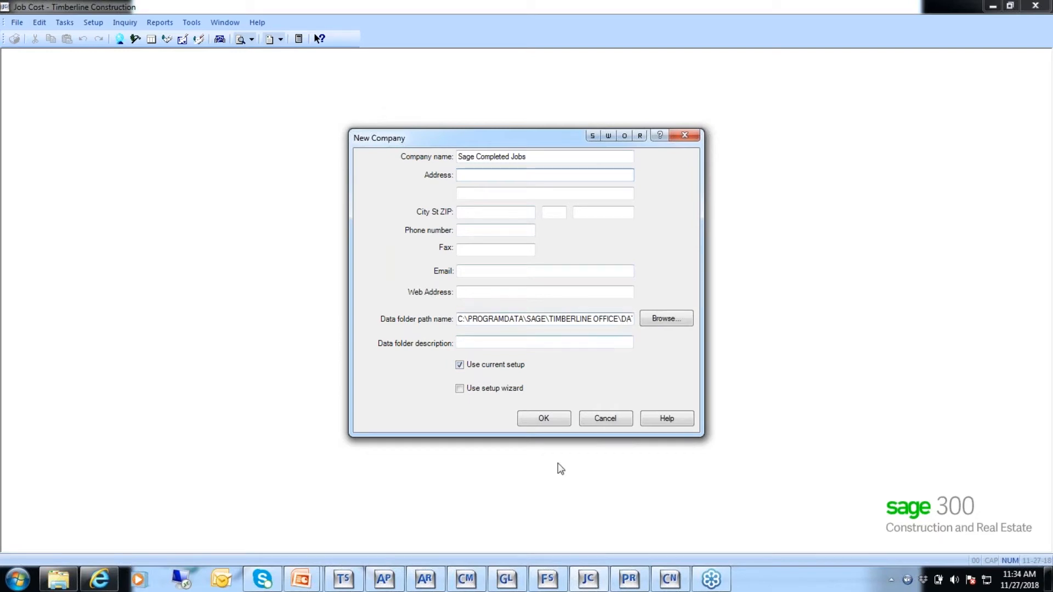
pyautogui.click(549, 417)
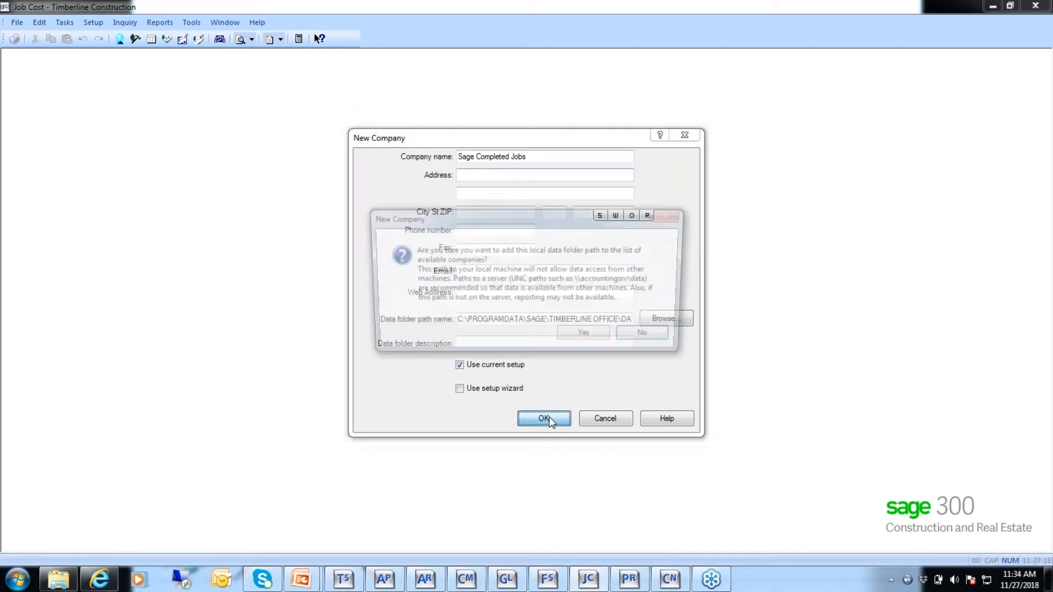
pyautogui.click(582, 341)
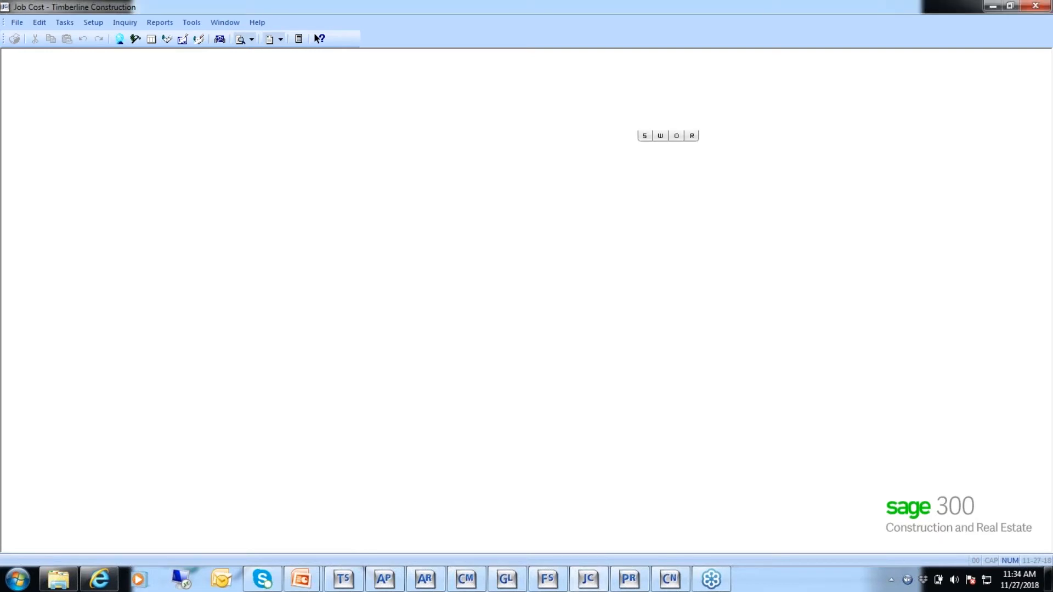
# Open the Timberline Construction company located in the Construction Sample Data folder.
pyautogui.click(17, 22)
pyautogui.click(55, 52)
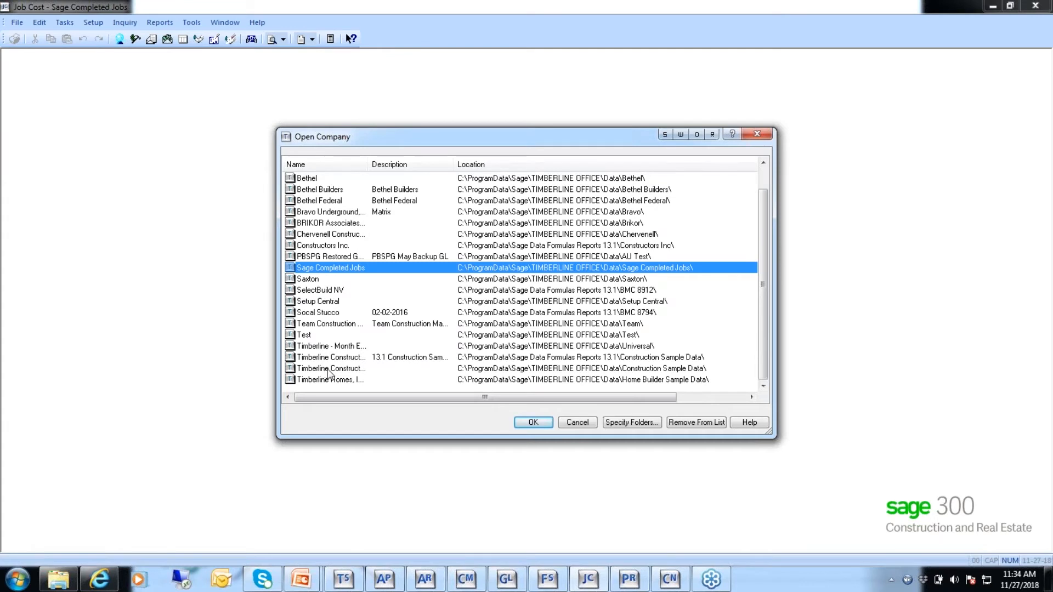
pyautogui.click(328, 371)
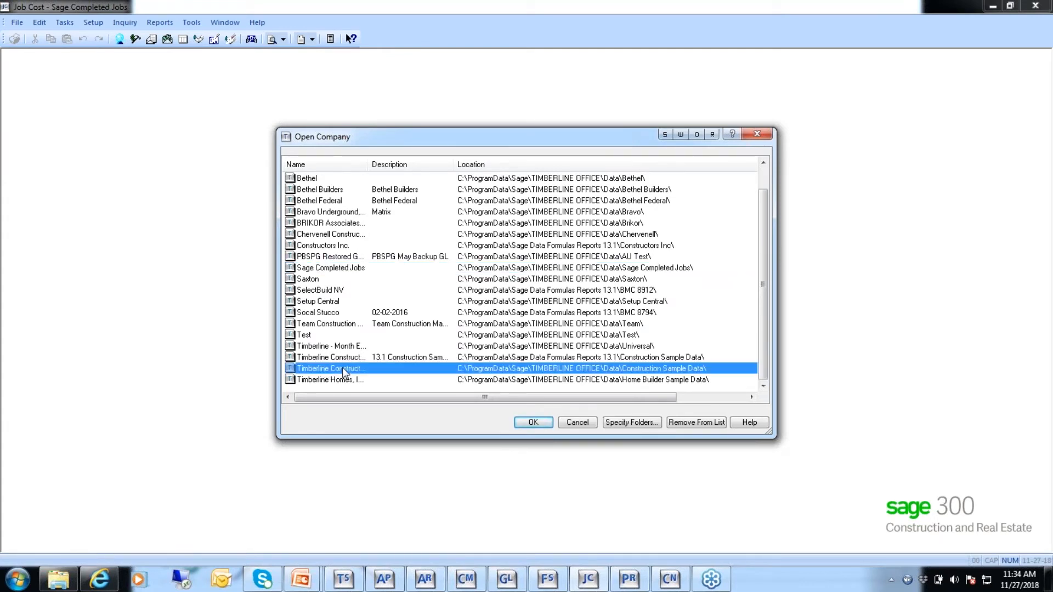
pyautogui.doubleClick(343, 367)
# Set the status of job 03-001 NW Food Warehouse to Closed in Job Setup and save it.
pyautogui.click(91, 22)
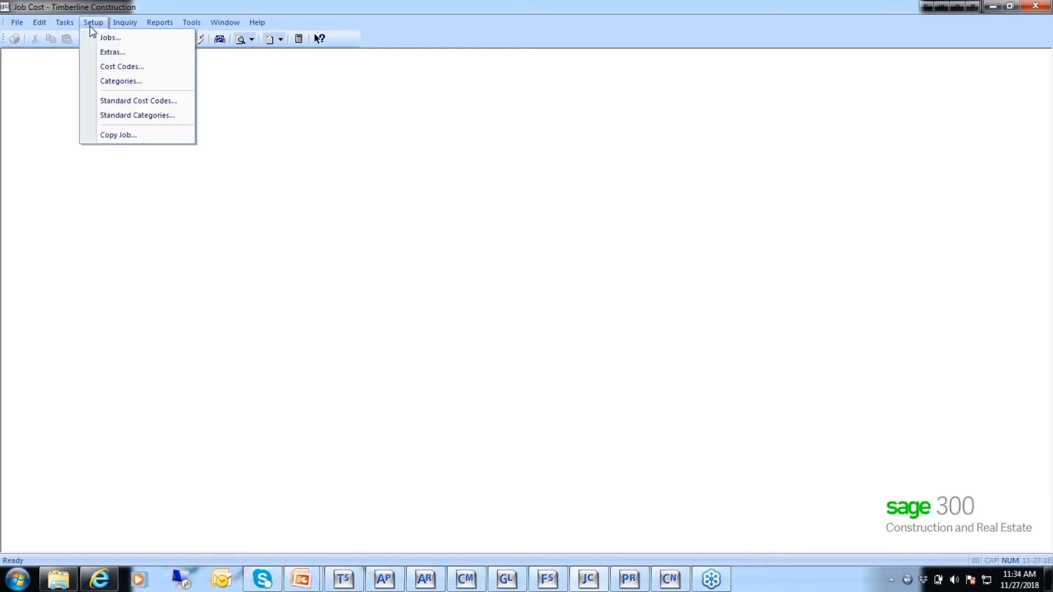
pyautogui.click(108, 41)
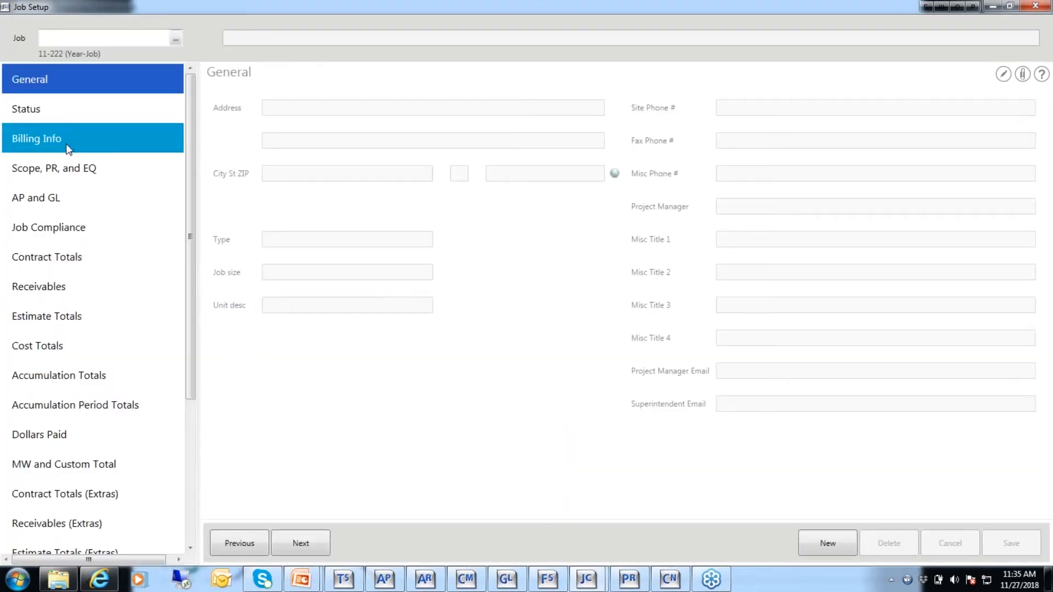
pyautogui.click(32, 109)
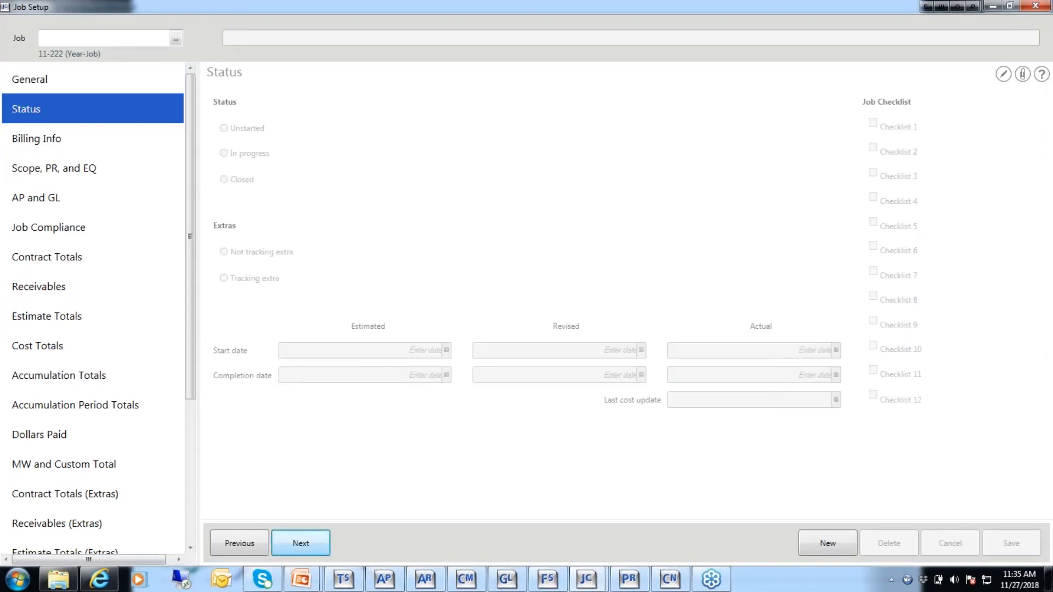
pyautogui.click(300, 543)
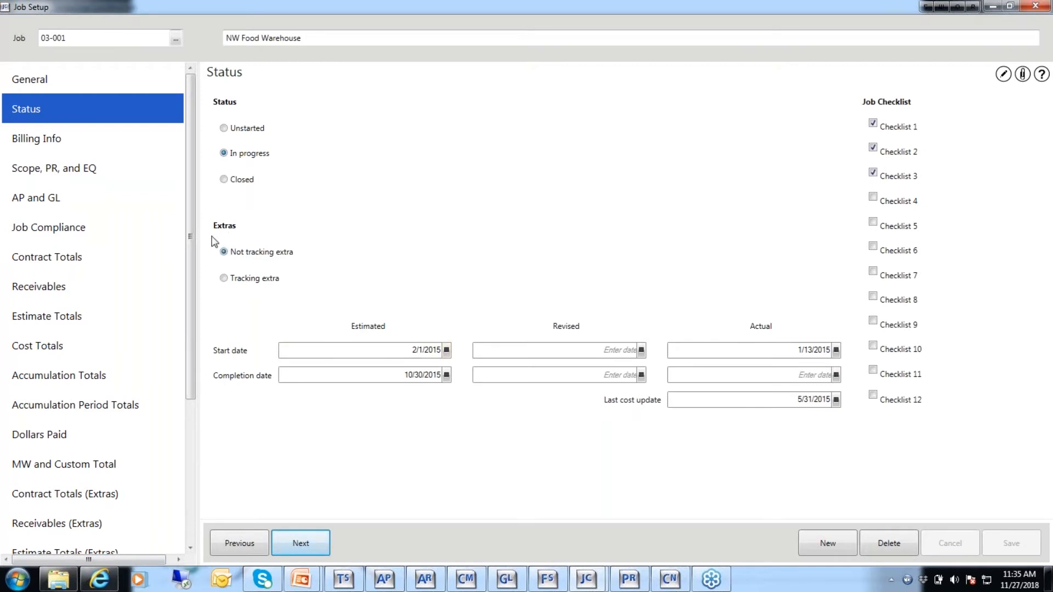
pyautogui.click(224, 179)
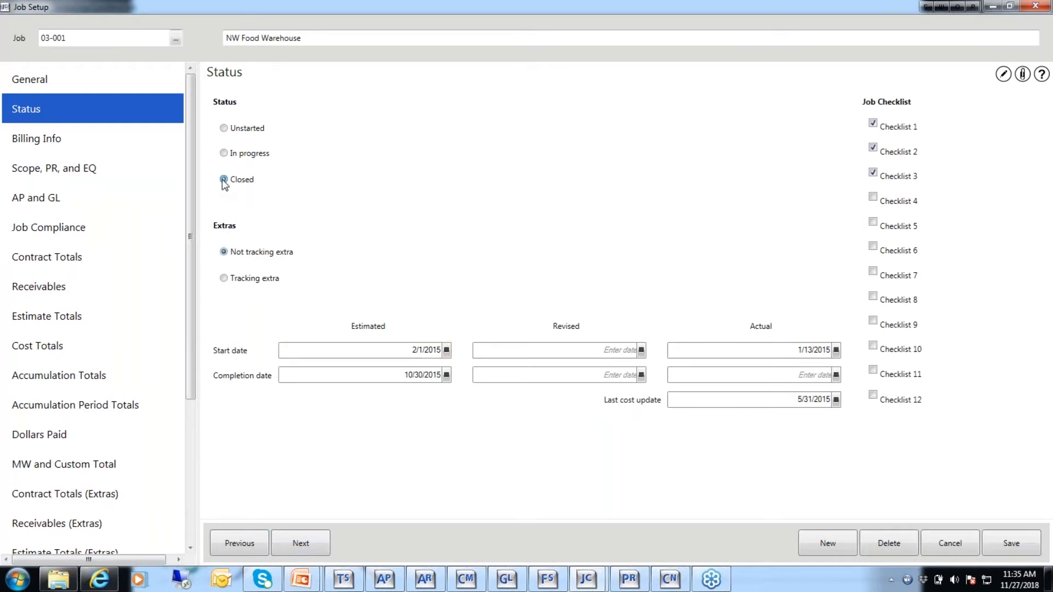
pyautogui.click(1011, 544)
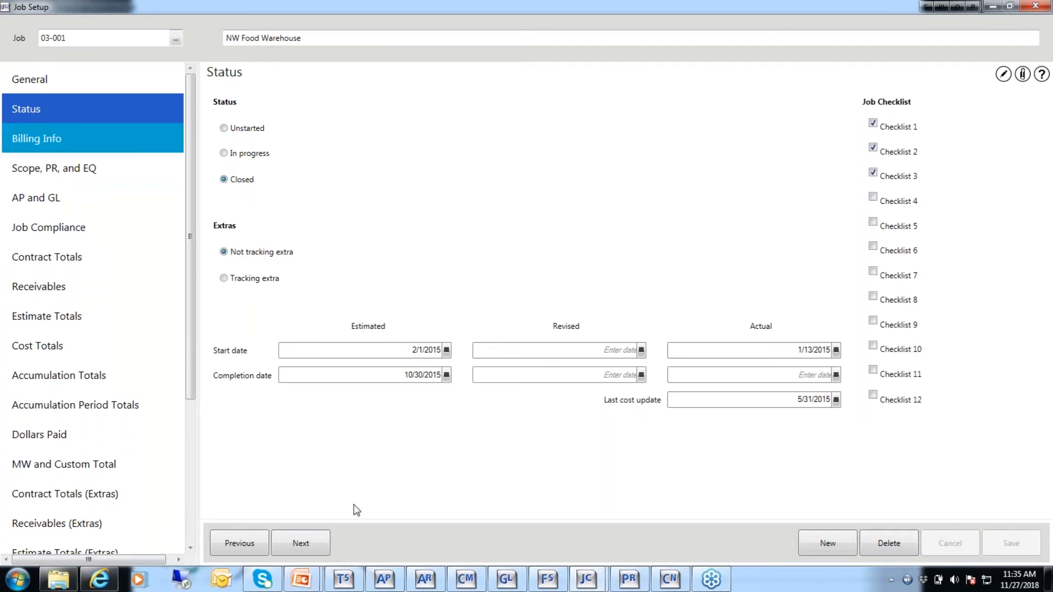
# Set the status of job 03-002 Clackamas Office Park #4 to Closed, save it, and close Job Setup.
pyautogui.click(298, 544)
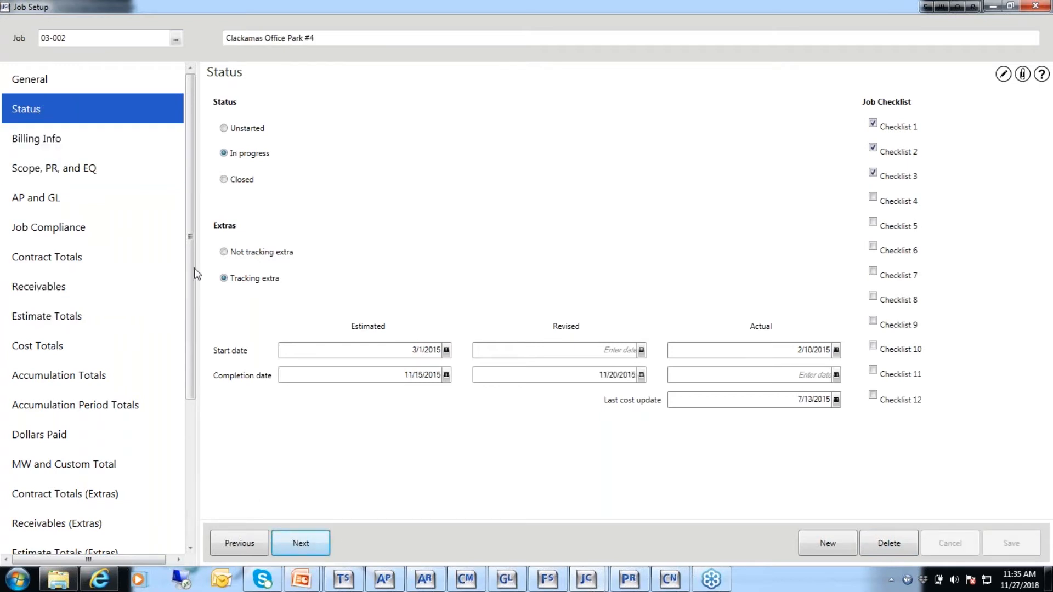
pyautogui.click(225, 180)
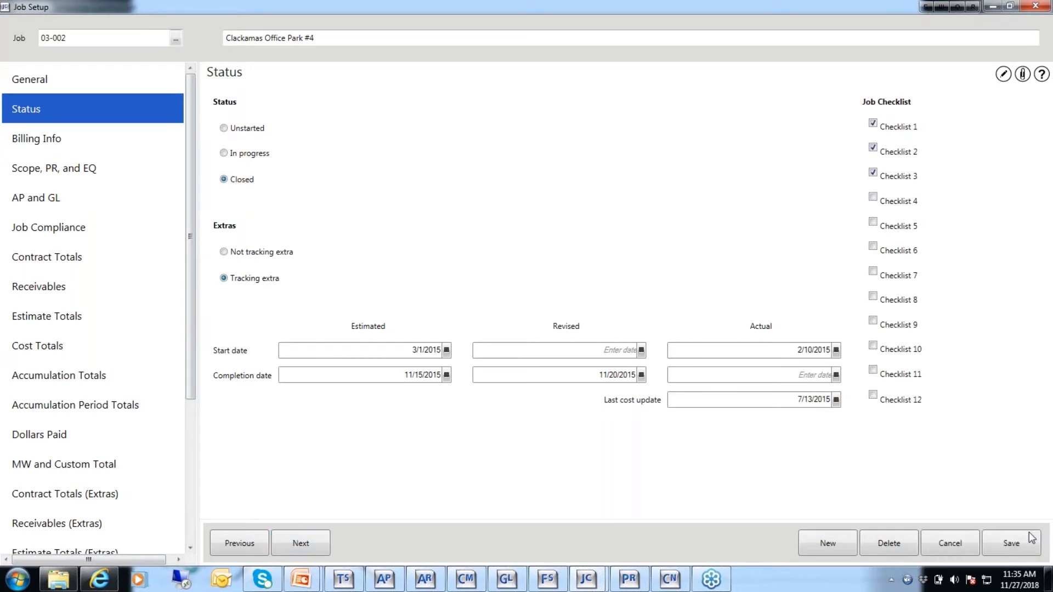
pyautogui.click(1015, 544)
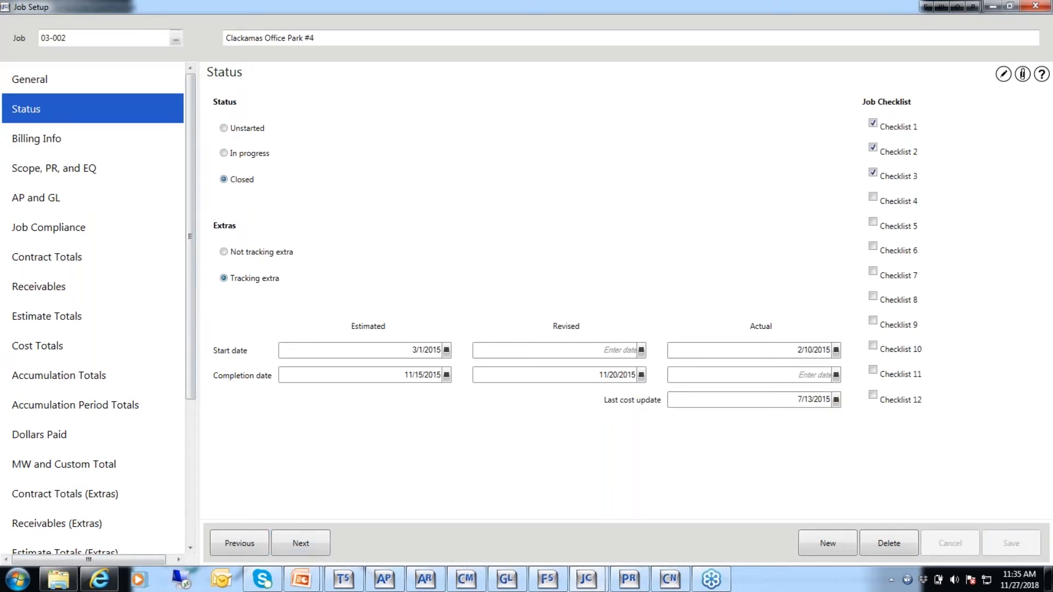
pyautogui.click(1035, 7)
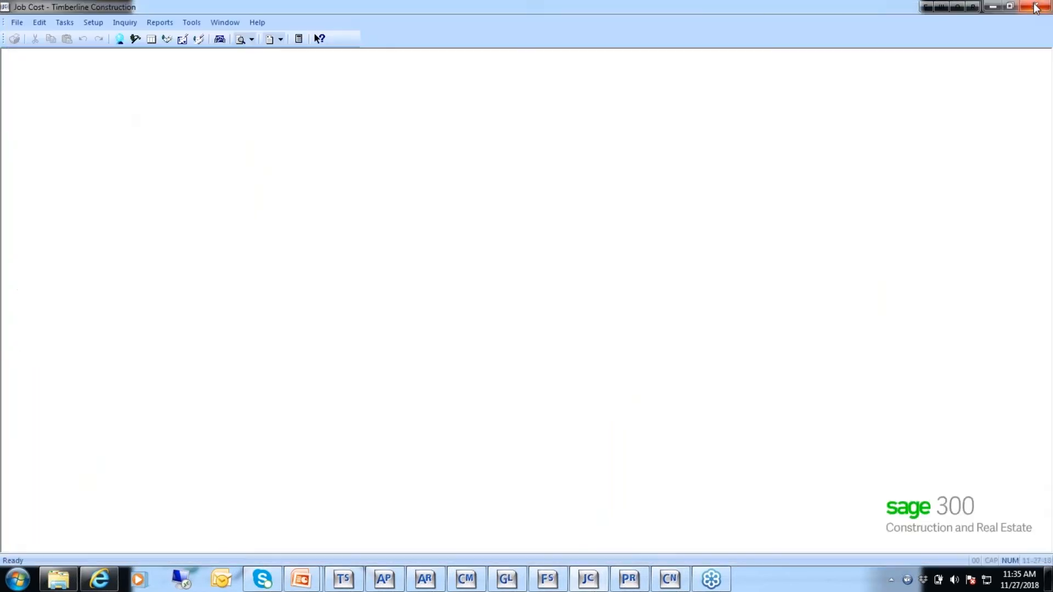
# Open the Sage Completed Jobs company.
pyautogui.click(17, 23)
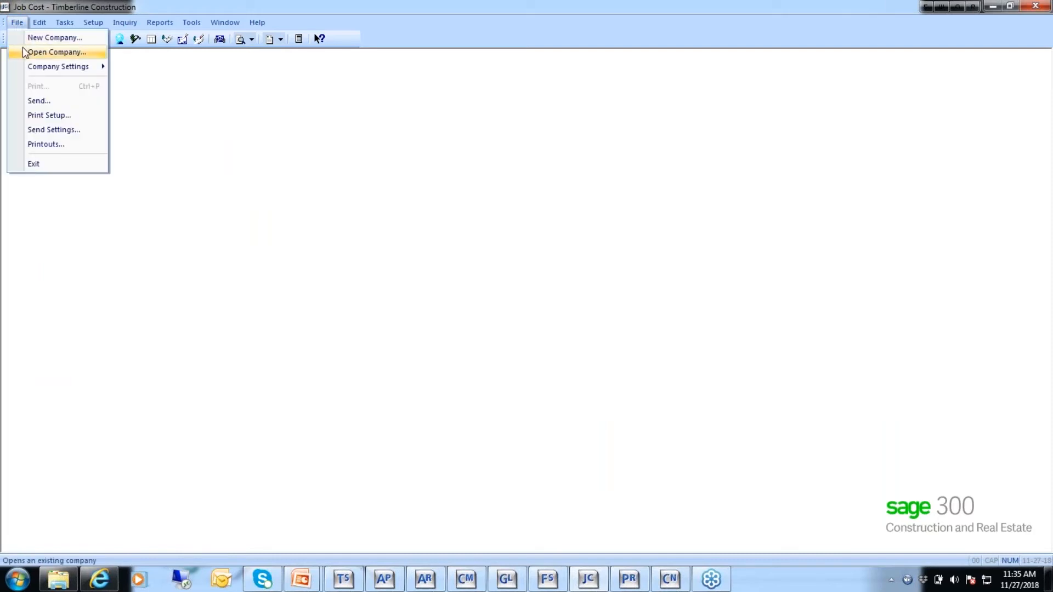
pyautogui.click(22, 48)
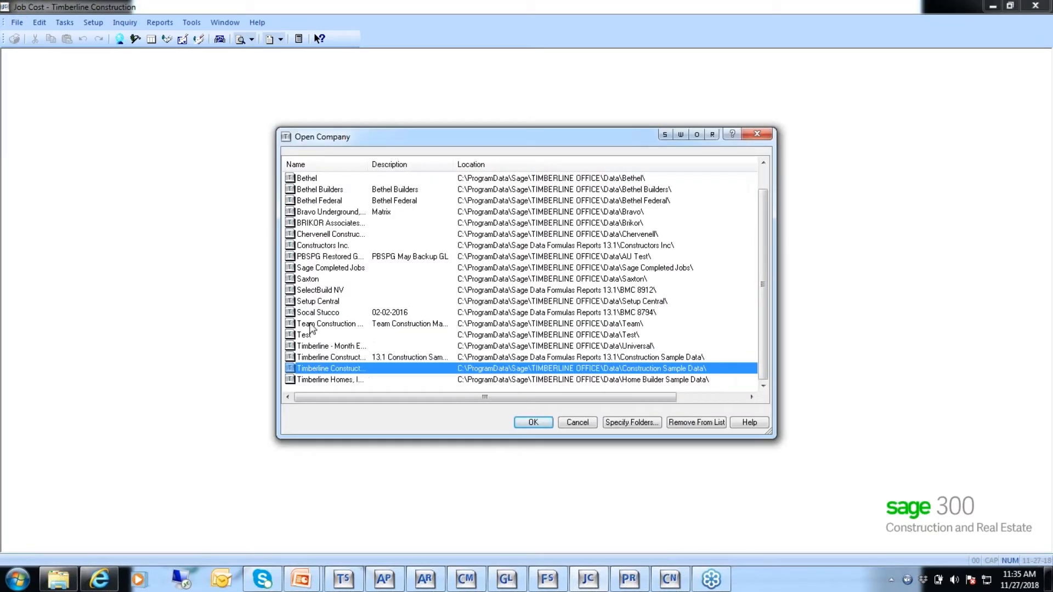
pyautogui.click(321, 269)
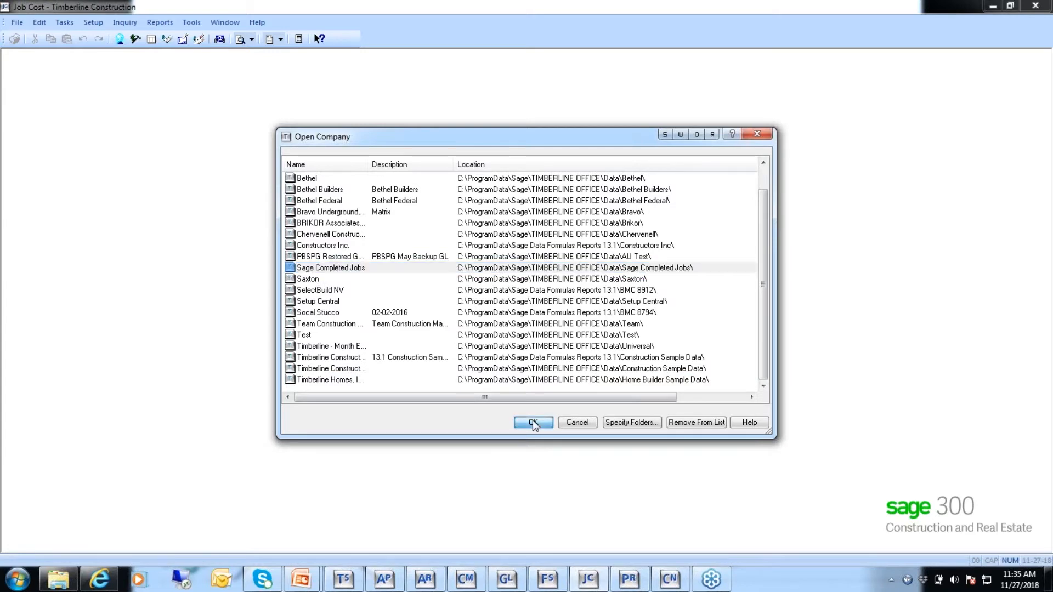
pyautogui.click(533, 422)
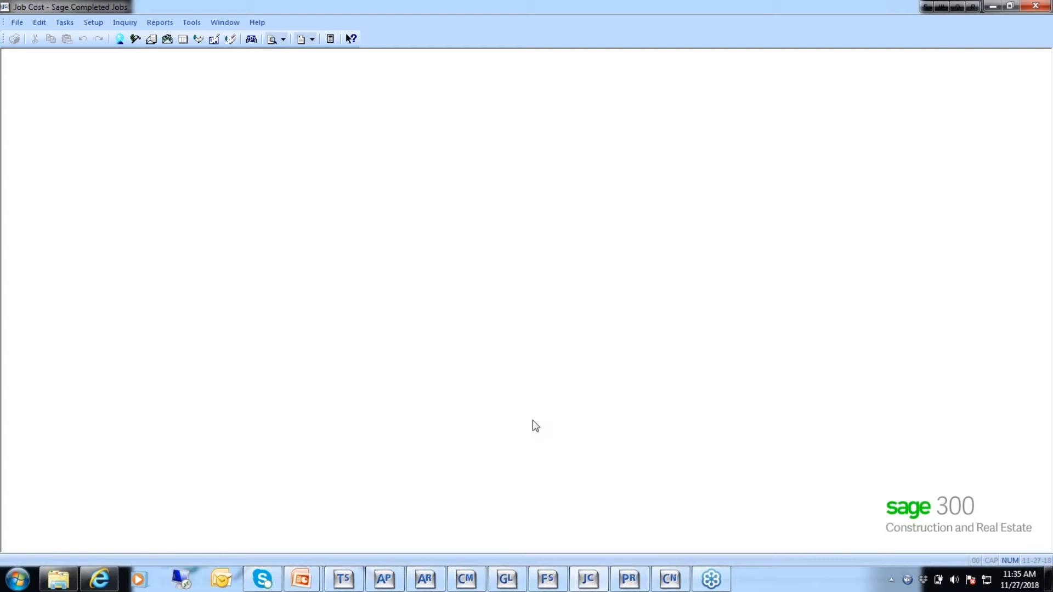
# Set the company's AP Master file location to C:\programdata\sage\timberline office\data\construction sample data and acknowledge the data connections warning.
pyautogui.click(17, 22)
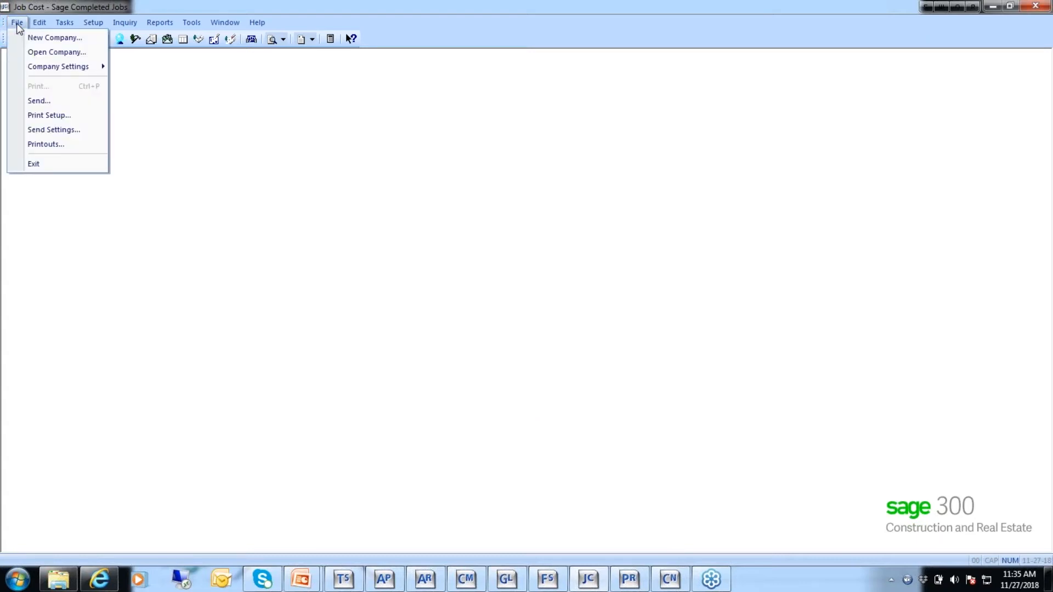
pyautogui.moveTo(66, 67)
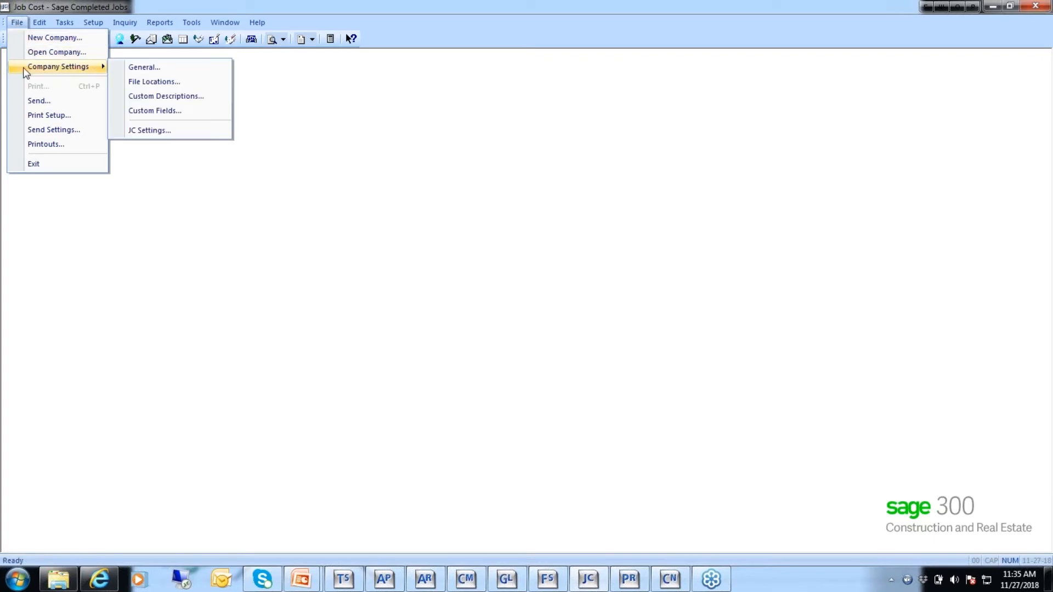
pyautogui.click(158, 83)
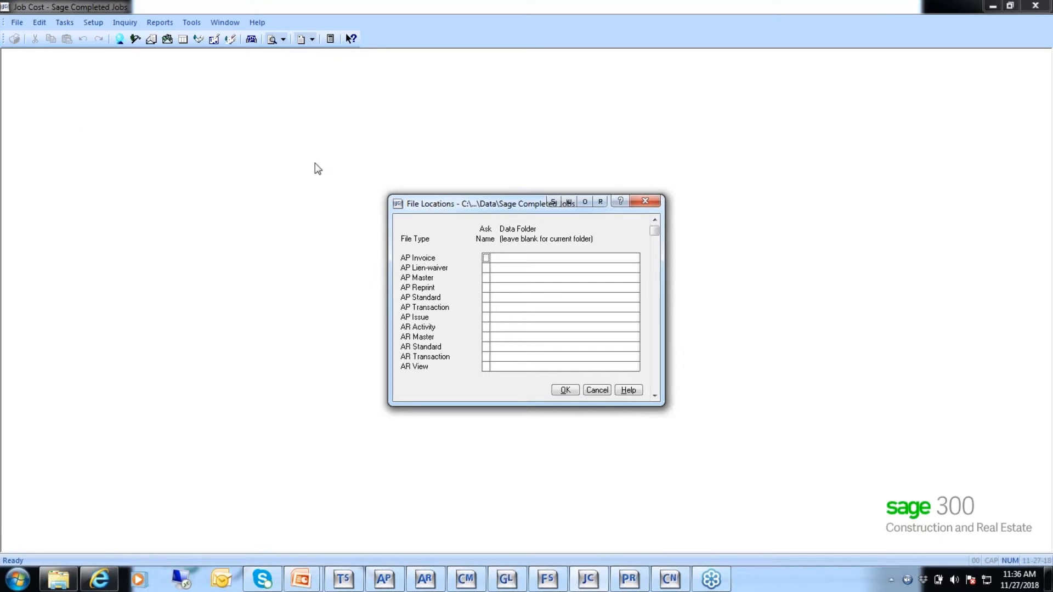
pyautogui.click(502, 258)
pyautogui.click(501, 277)
pyautogui.write('C:\\programdata\\sage\\timberline of')
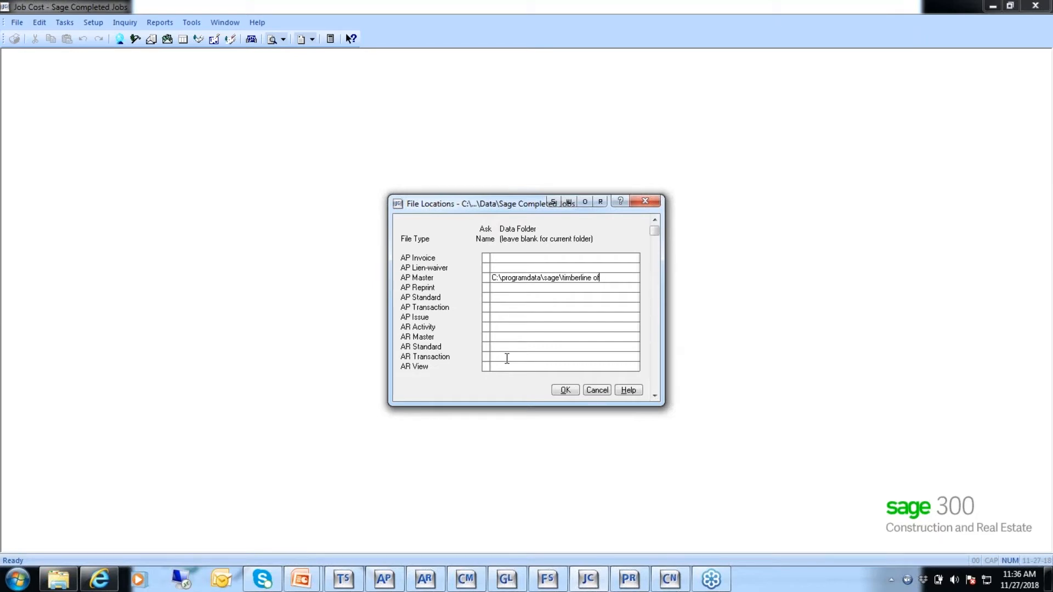
pyautogui.write('fice\\data\\constru')
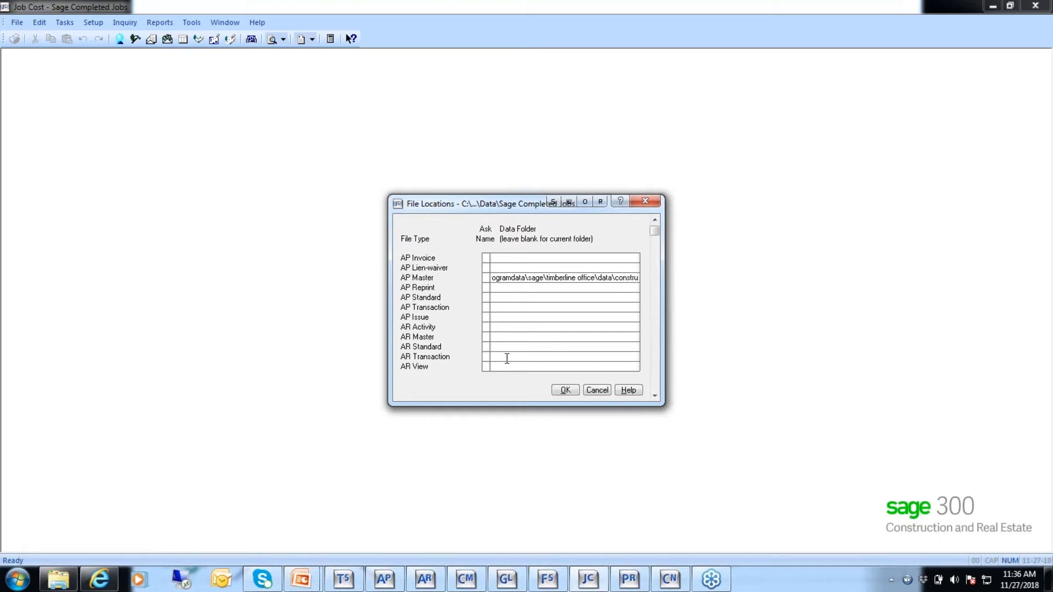
pyautogui.write('ction')
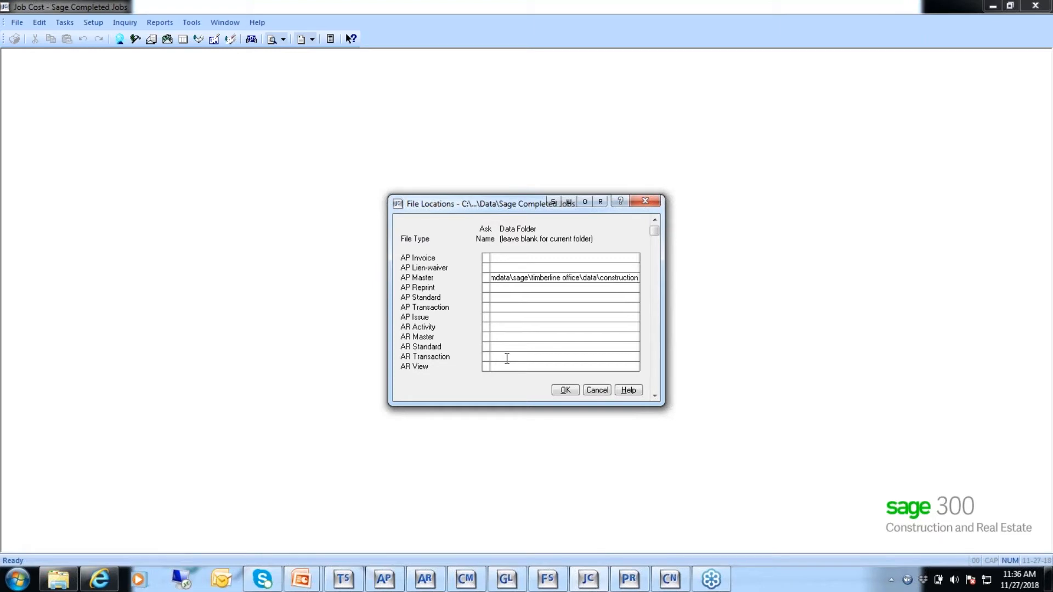
pyautogui.write(' sample data')
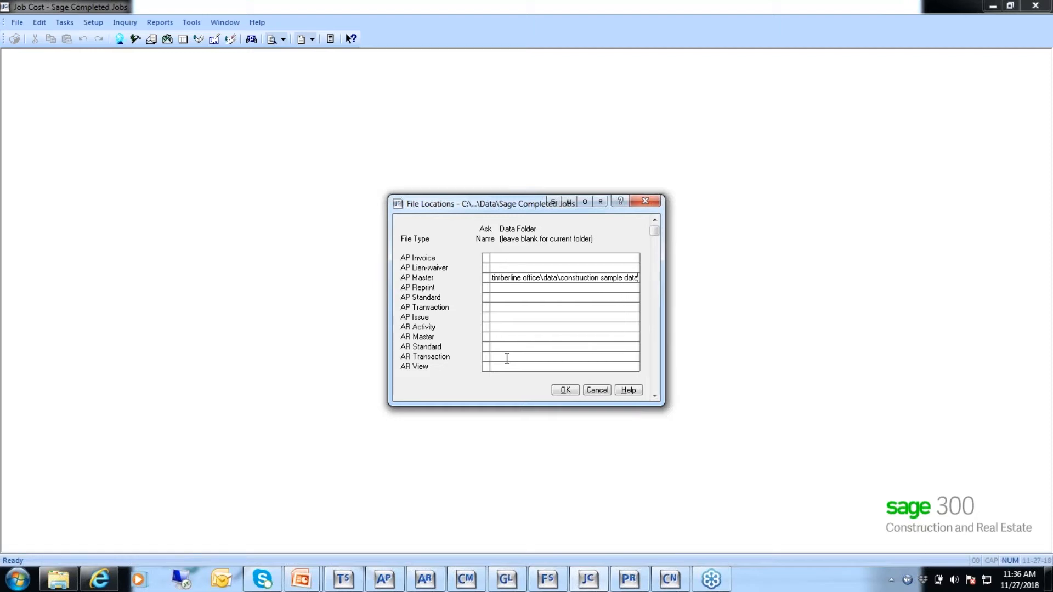
pyautogui.click(507, 358)
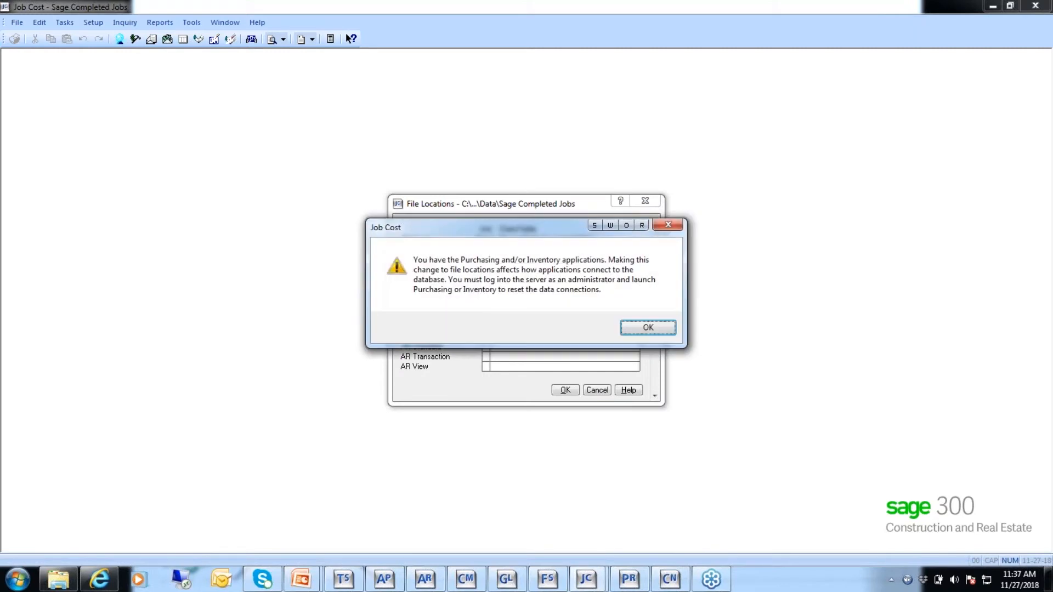
pyautogui.click(631, 332)
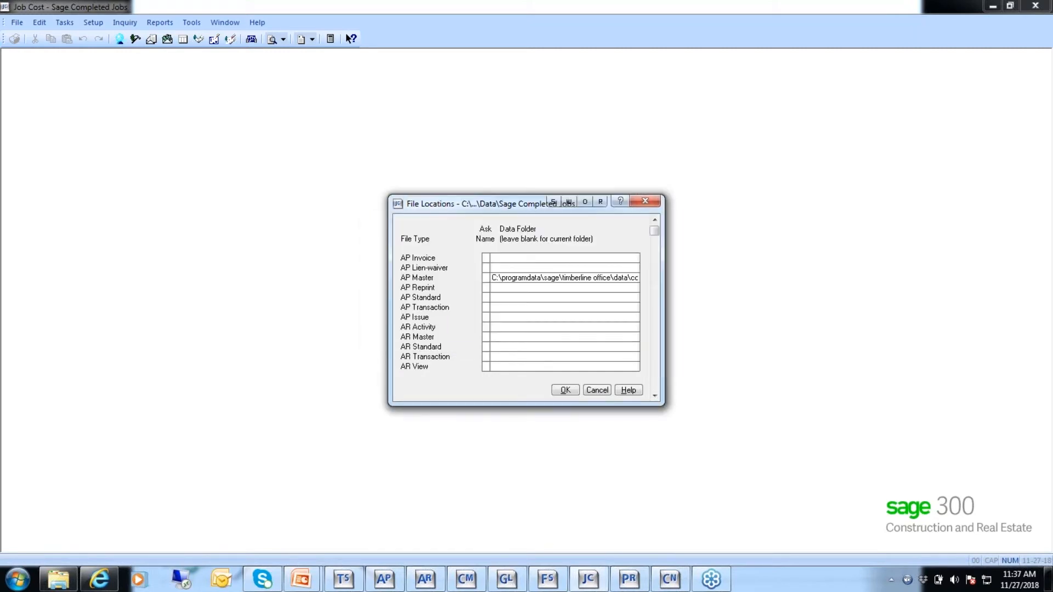
# Copy the AP Master data folder path into the AP Standard file location.
pyautogui.click(565, 278)
pyautogui.hotkey('ctrl', 'c')
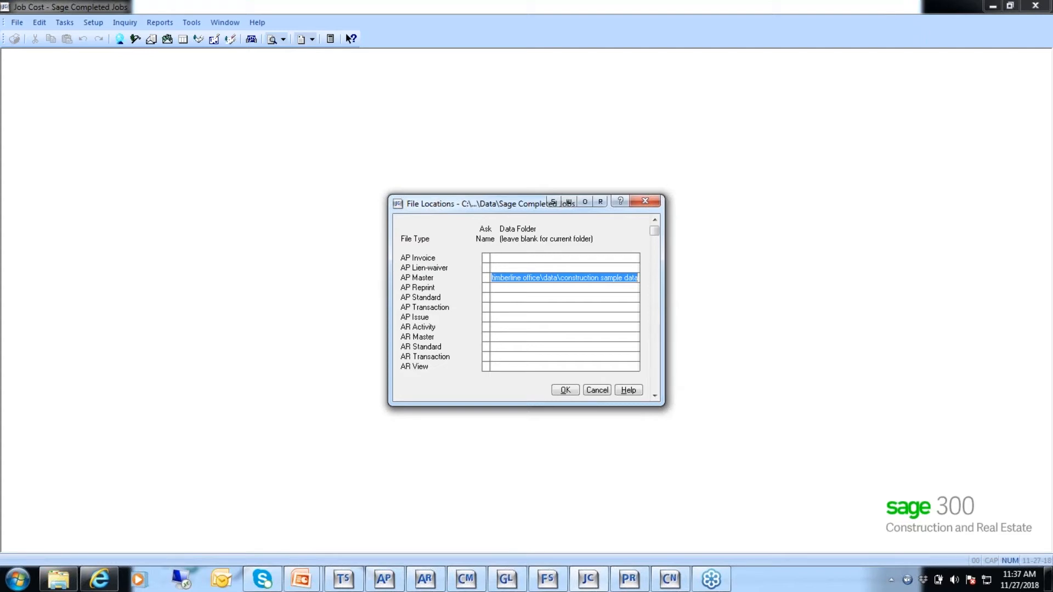
pyautogui.click(565, 288)
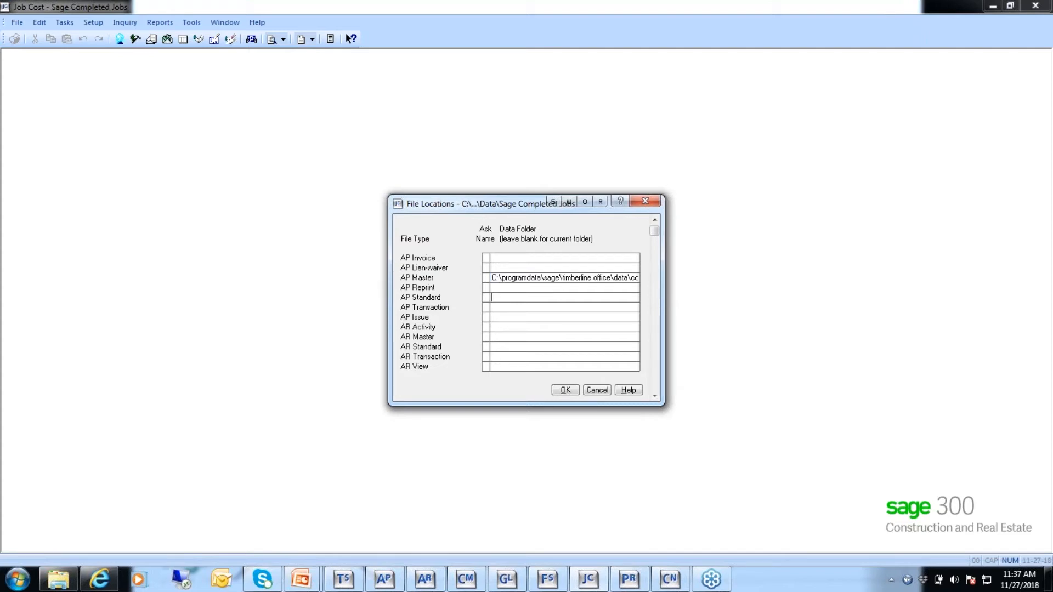
pyautogui.hotkey('ctrl', 'v')
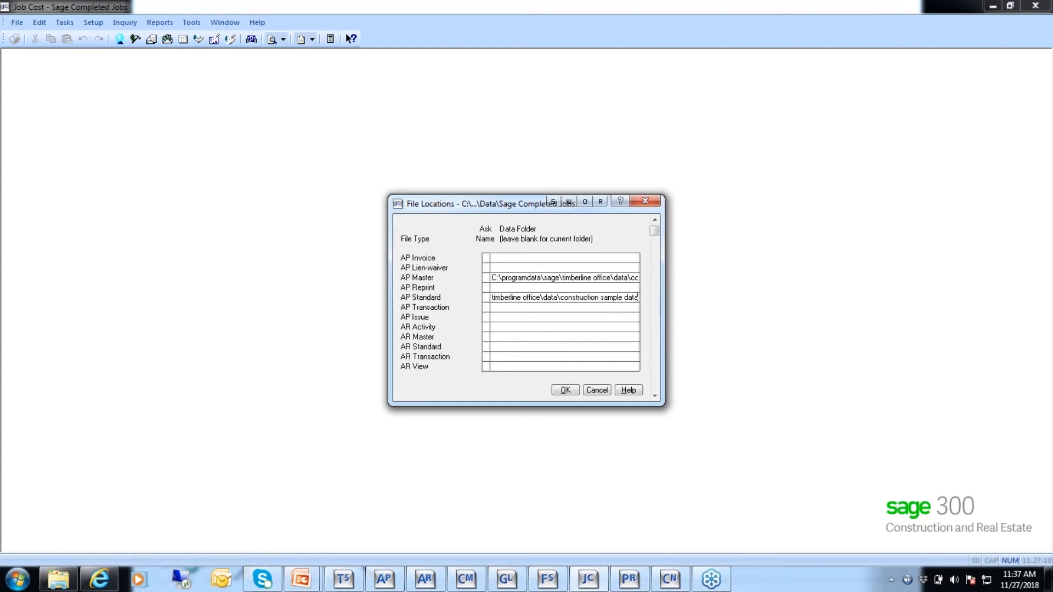
# Paste the same construction sample data folder path into the AR Master and AR Standard file locations.
pyautogui.press('Down')
pyautogui.press('Down')
pyautogui.press('Down')
pyautogui.press('Down')
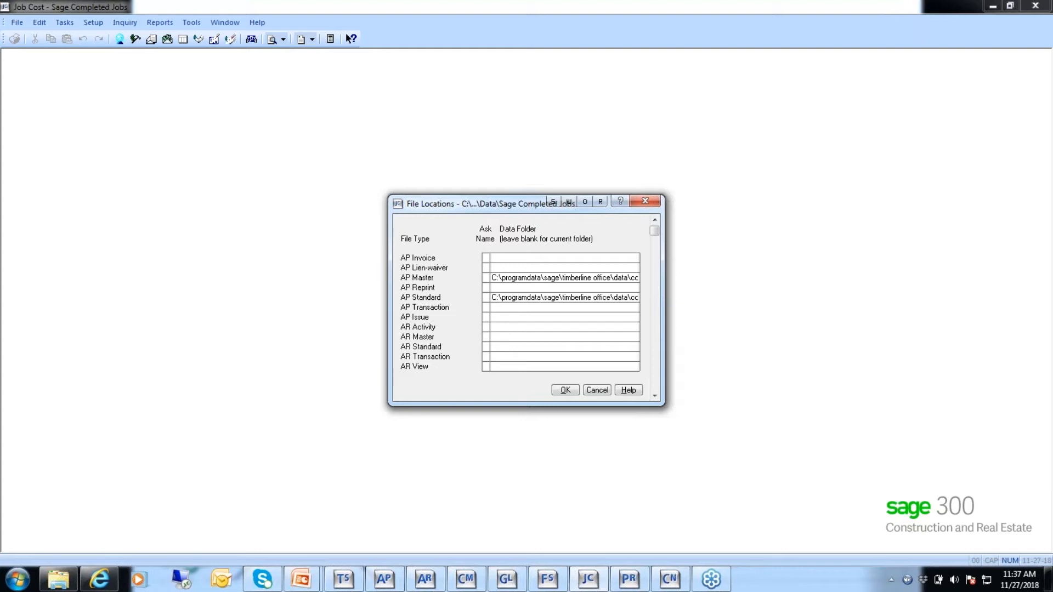
pyautogui.hotkey('ctrl', 'v')
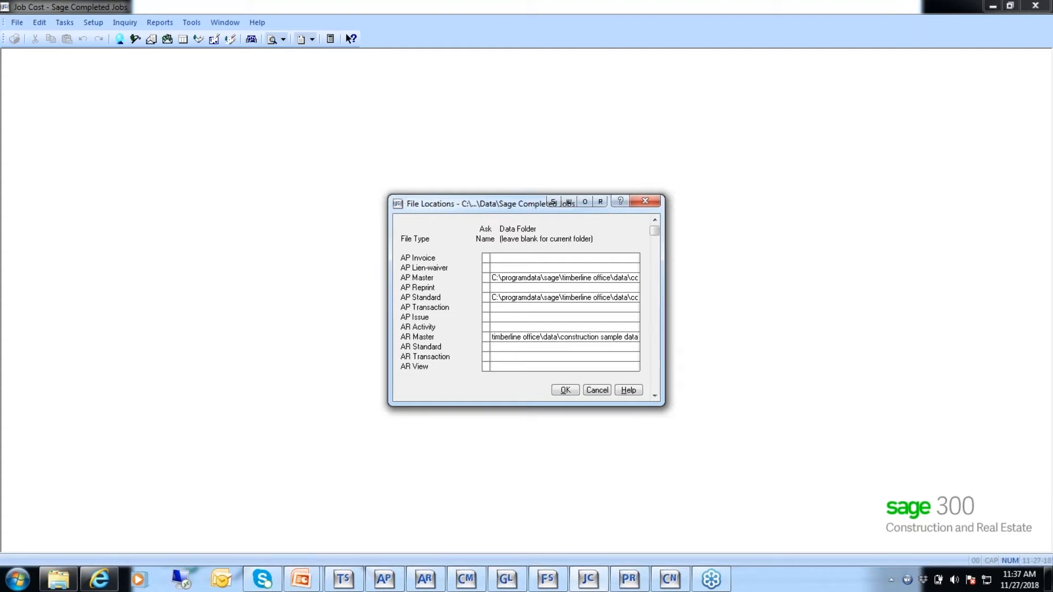
pyautogui.press('Down')
pyautogui.hotkey('ctrl', 'v')
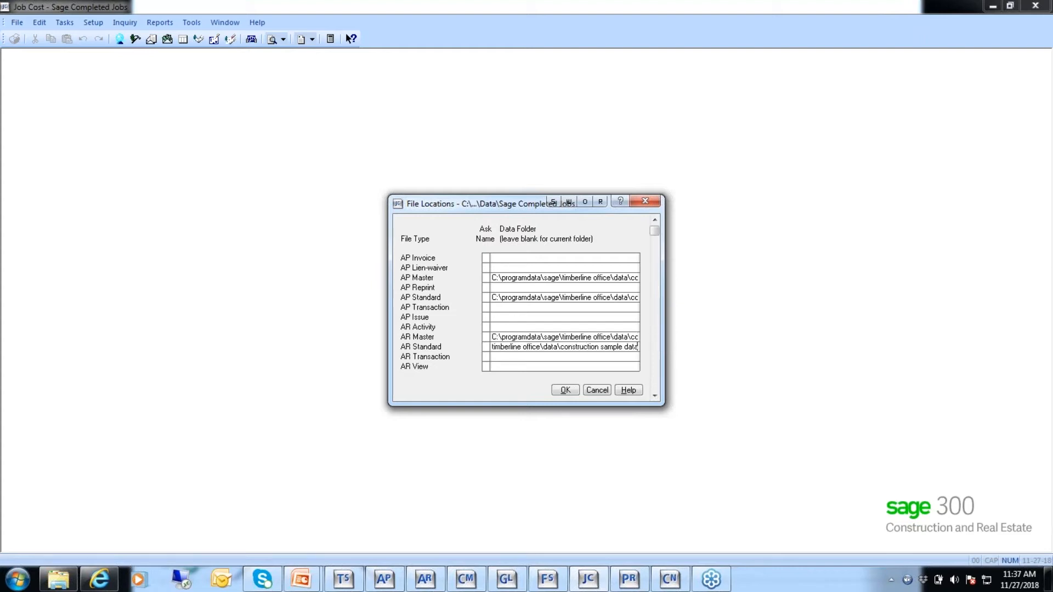
# Set the CM Master and CM Transaction file locations to C:\programdata\sage\timberline office\data\construction sample data.
pyautogui.press('Down')
pyautogui.press('Down')
pyautogui.press('Down')
pyautogui.press('Down')
pyautogui.press('Down')
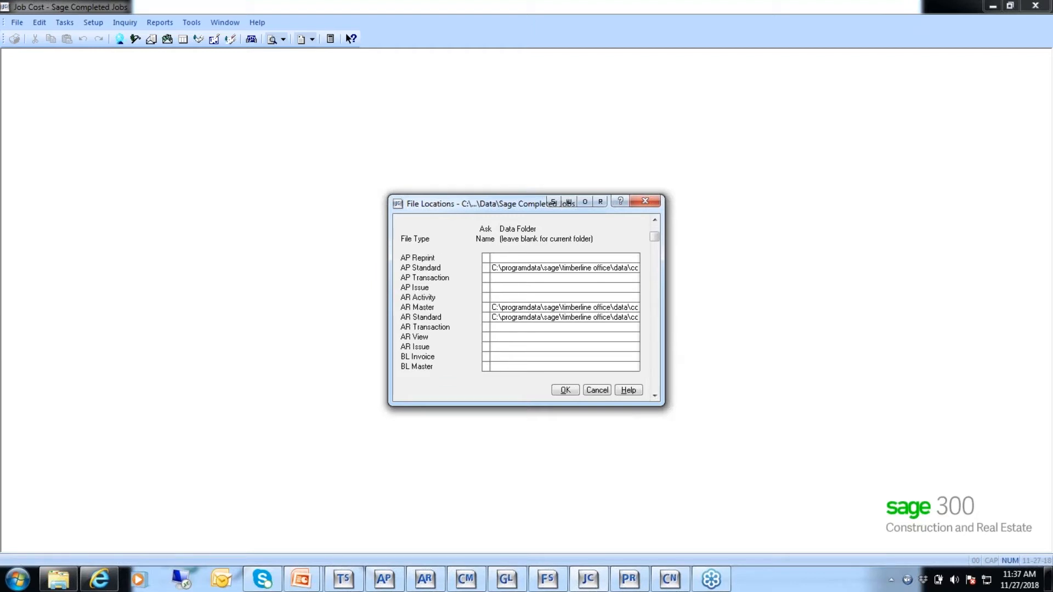
pyautogui.press('Down')
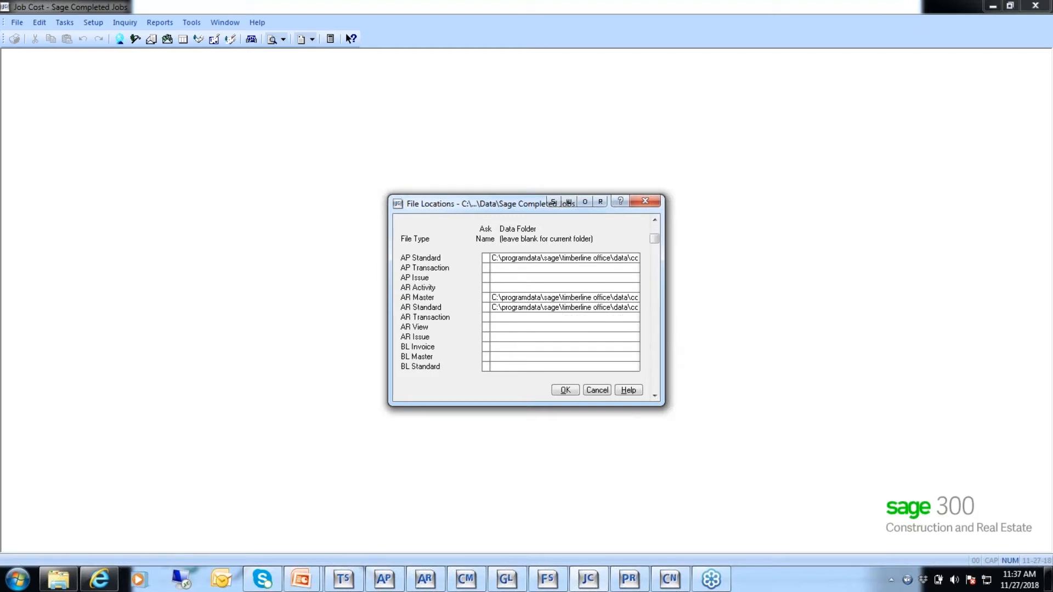
pyautogui.press('Down')
pyautogui.press('Down')
pyautogui.press('Down')
pyautogui.press('Down')
pyautogui.press('Down')
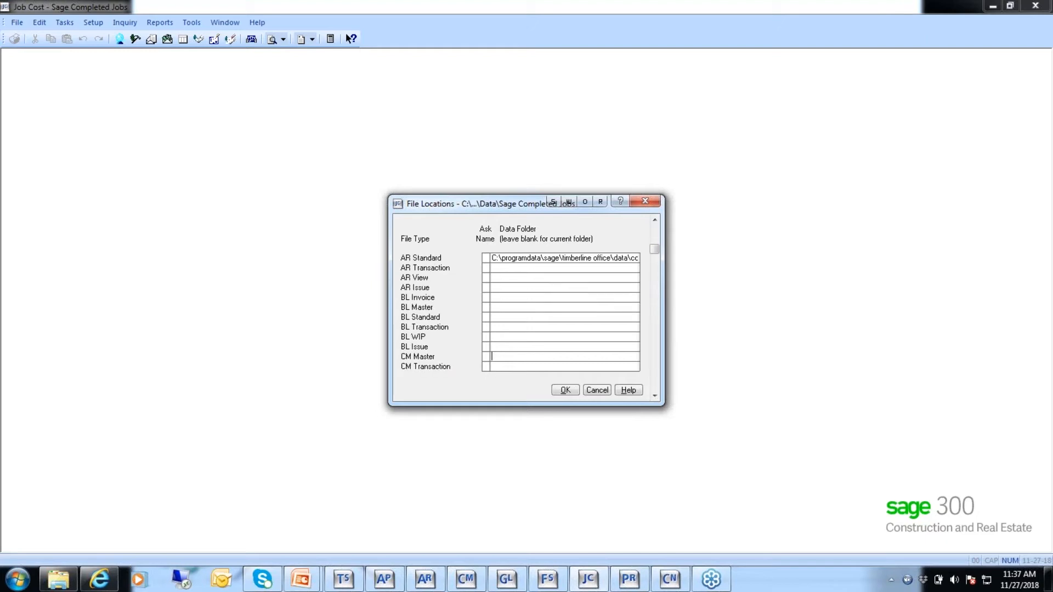
pyautogui.hotkey('ctrl', 'v')
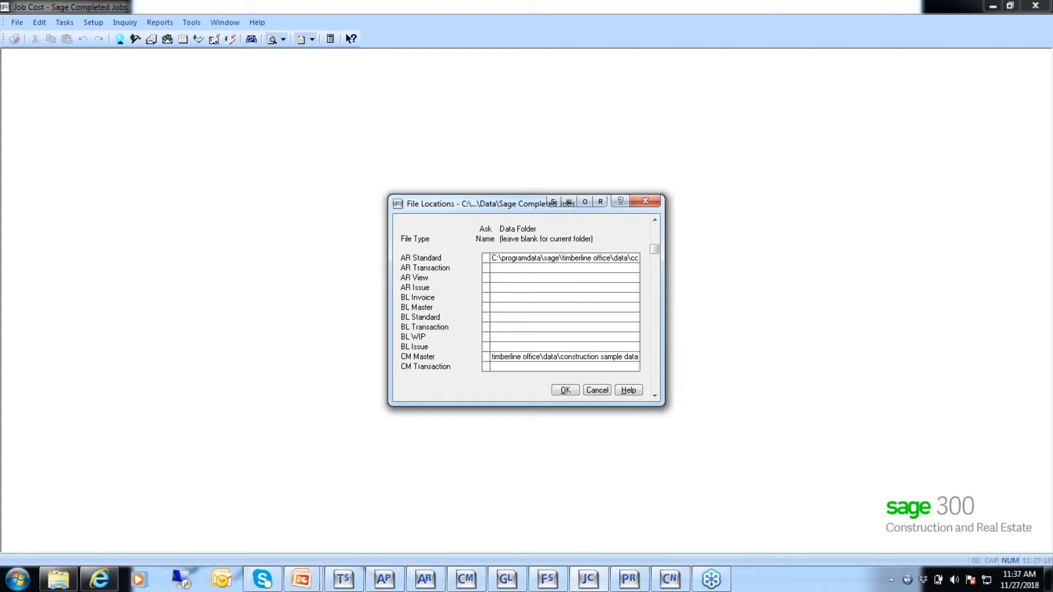
pyautogui.press('Tab')
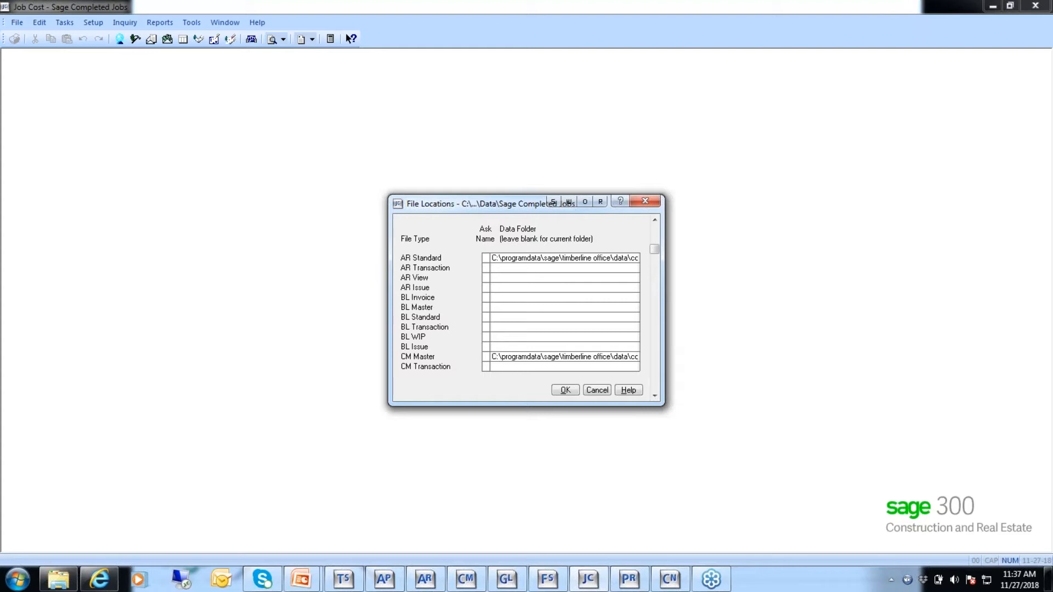
pyautogui.press('Tab')
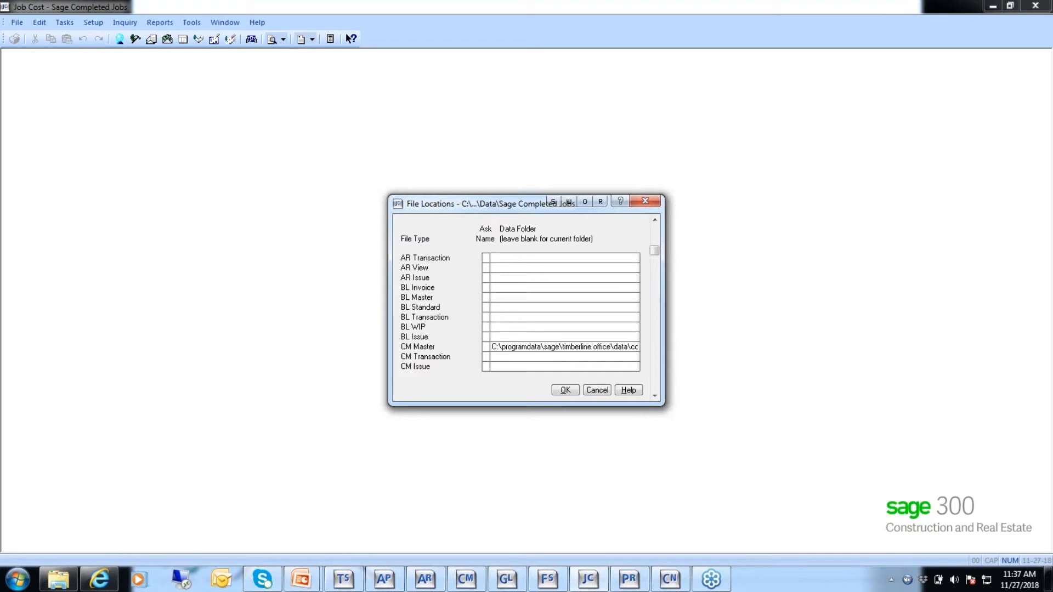
pyautogui.hotkey('ctrl', 'v')
# Set the CN Contract file location to the copied construction sample data folder path.
pyautogui.press('Tab')
pyautogui.press('Tab')
pyautogui.press('Tab')
pyautogui.press('Tab')
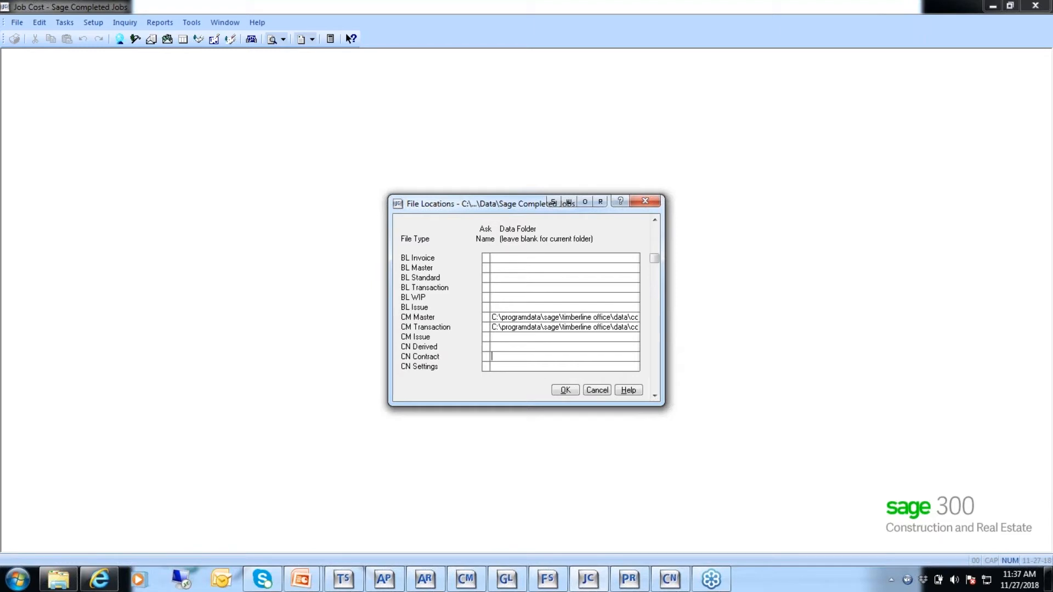
pyautogui.hotkey('ctrl', 'v')
pyautogui.press('Tab')
# Set the EQ Master file location to the copied construction sample data path and acknowledge the data connections warning.
pyautogui.press('Tab')
pyautogui.press('Tab')
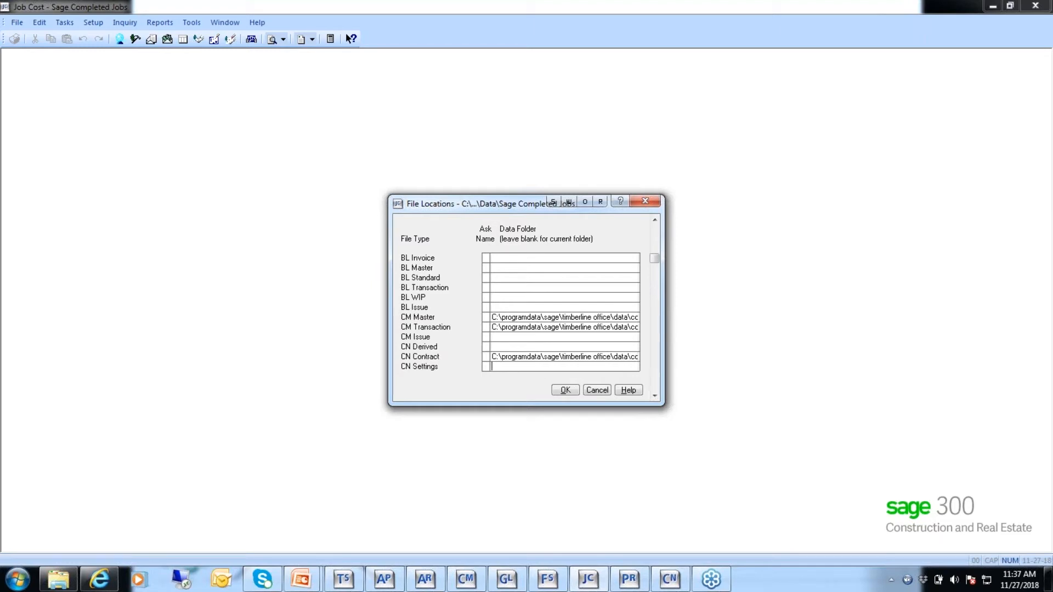
pyautogui.press('Tab')
pyautogui.press('Tab')
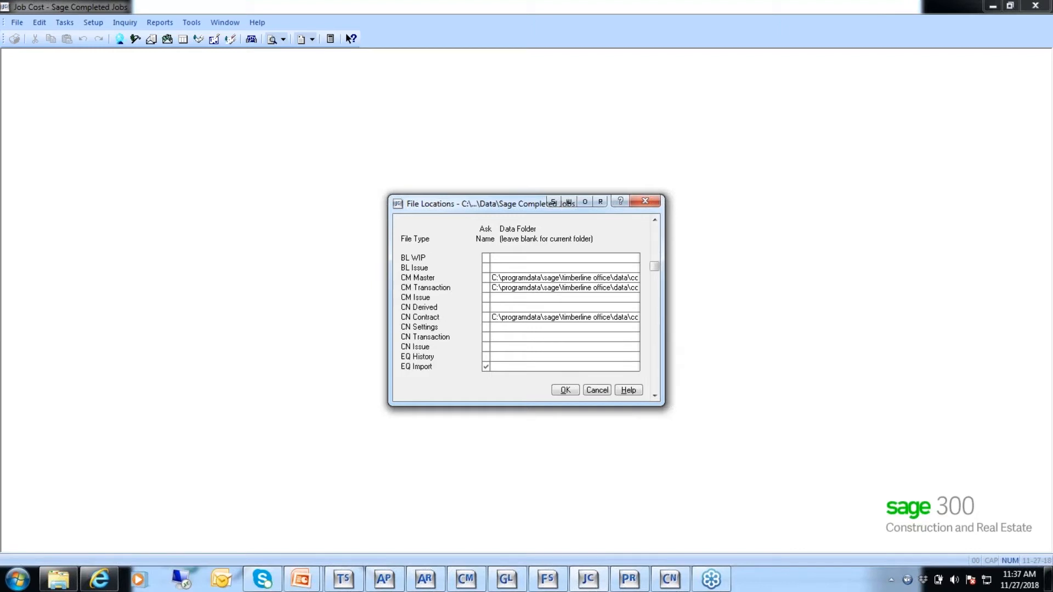
pyautogui.press('Tab')
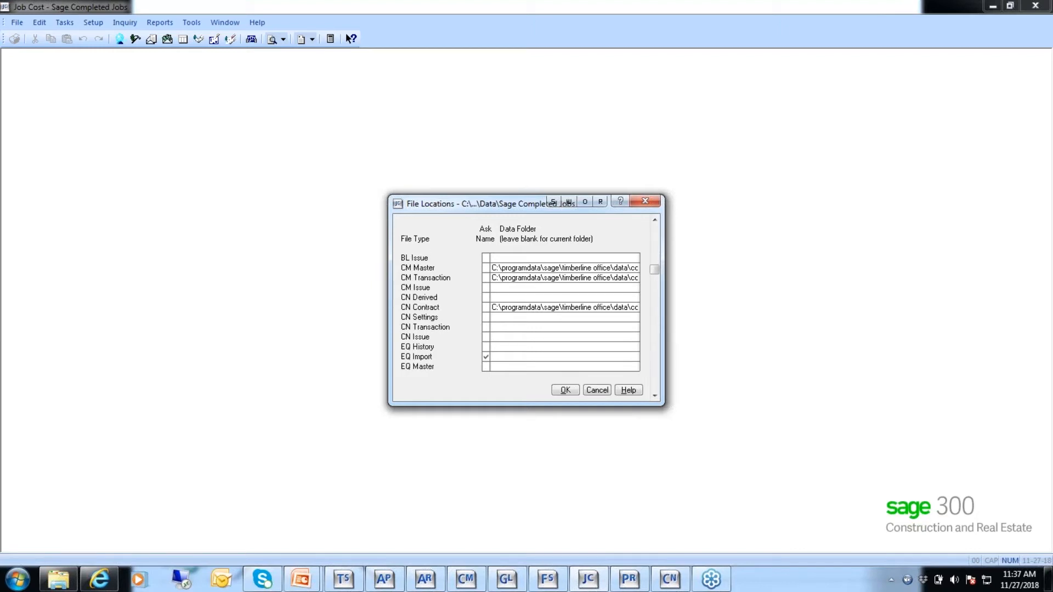
pyautogui.hotkey('ctrl', 'v')
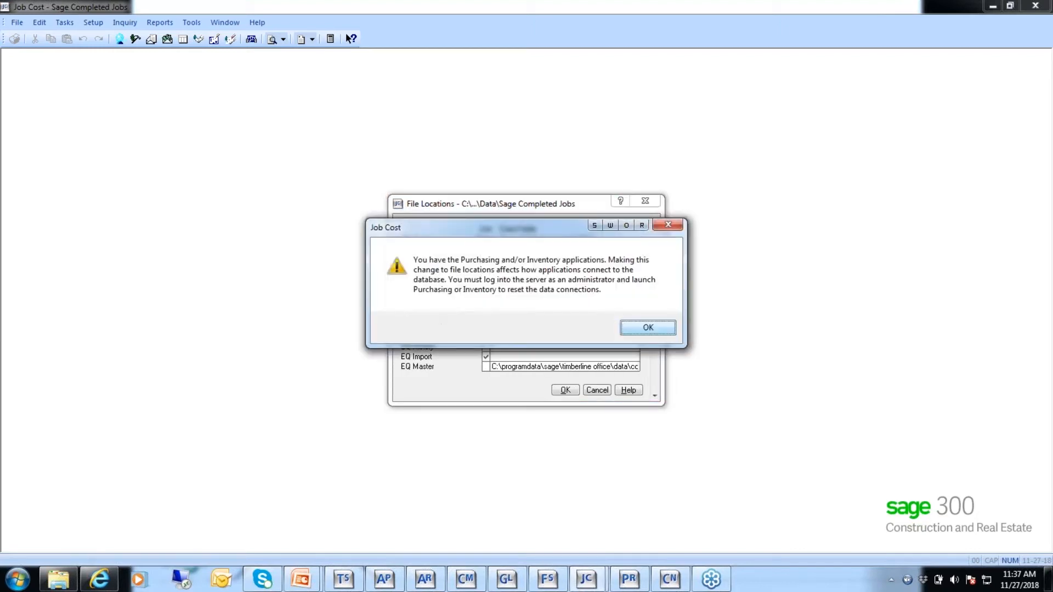
pyautogui.press('Return')
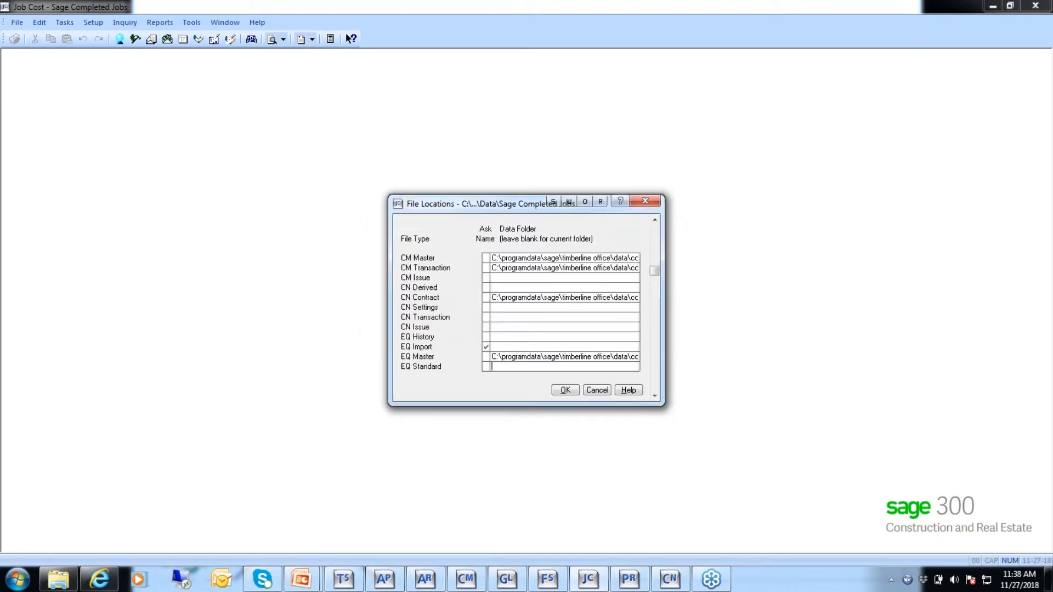
# Paste the construction sample data path into the EQ Standard file location and acknowledge the data connections warning.
pyautogui.press('Tab')
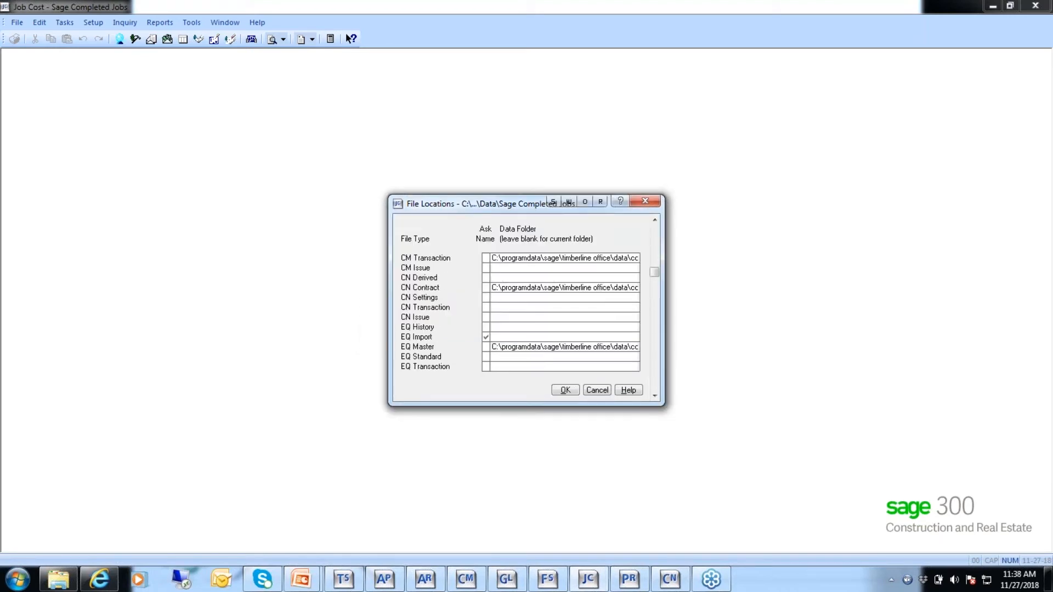
pyautogui.hotkey('ctrl', 'v')
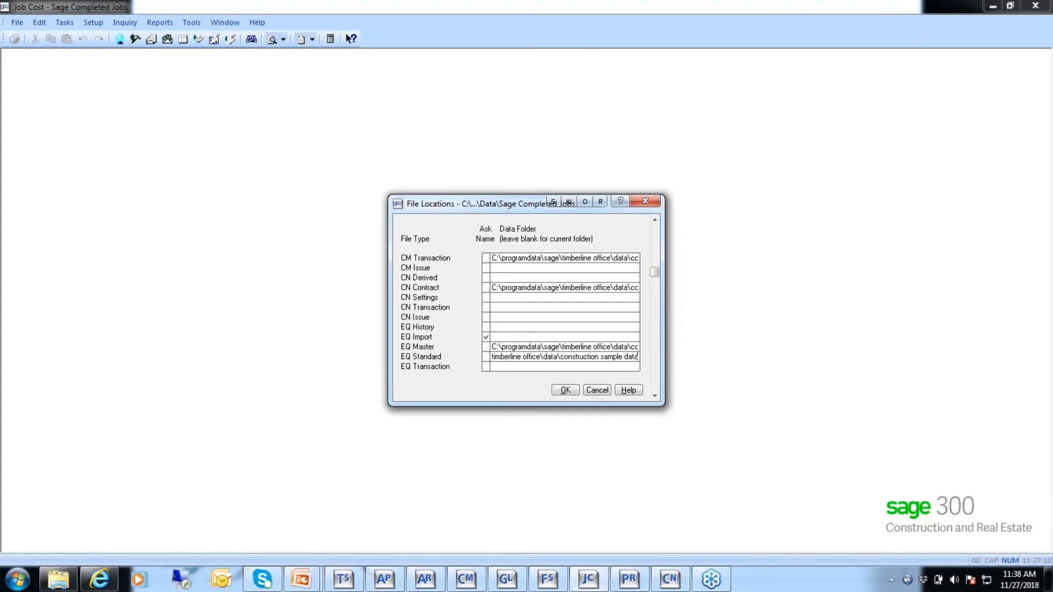
pyautogui.press('Tab')
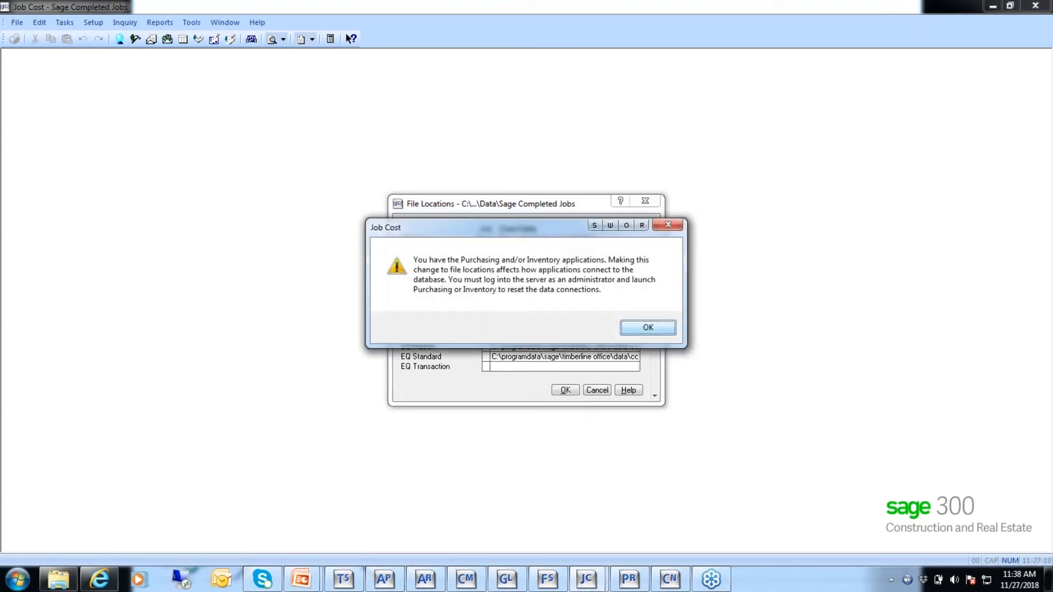
pyautogui.press('Return')
# Set the GL Master file location to the copied construction sample data path and acknowledge the data connections warning.
pyautogui.press('Down')
pyautogui.press('Down')
pyautogui.press('Down')
pyautogui.press('Down')
pyautogui.press('Down')
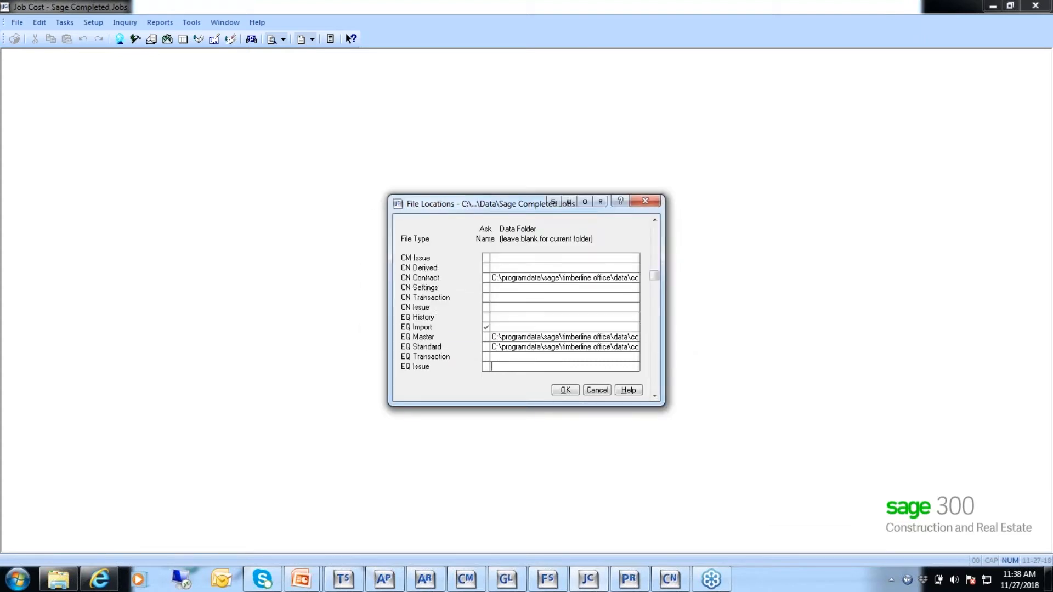
pyautogui.press('Down')
pyautogui.press('Down')
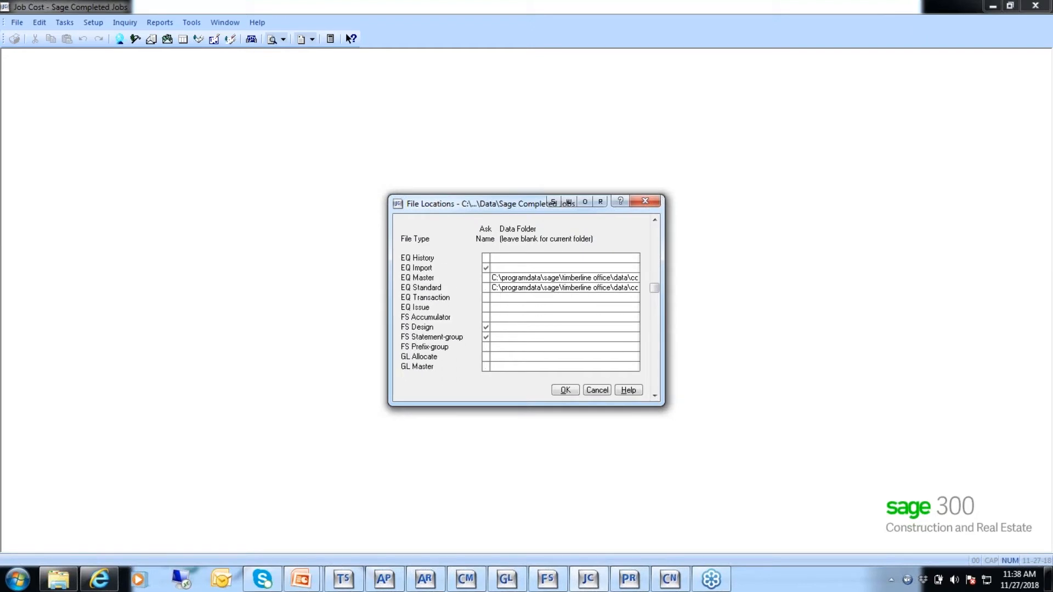
pyautogui.hotkey('ctrl', 'v')
pyautogui.press('Down')
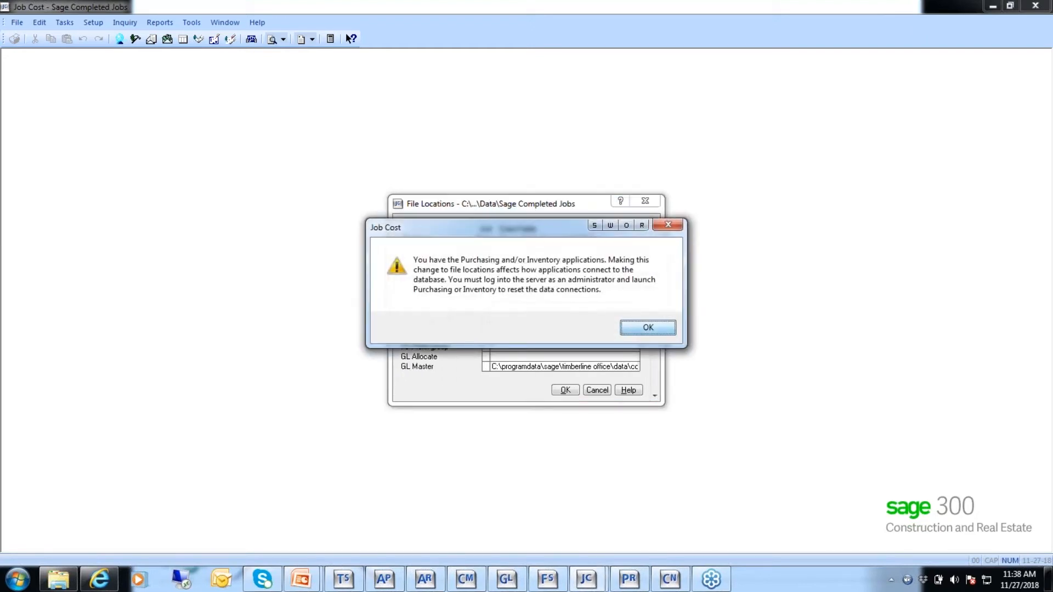
pyautogui.press('Return')
# Leave the JC, PJ and PM file locations as they are and paste the construction sample data path into PR Master and PR System.
pyautogui.press('Down')
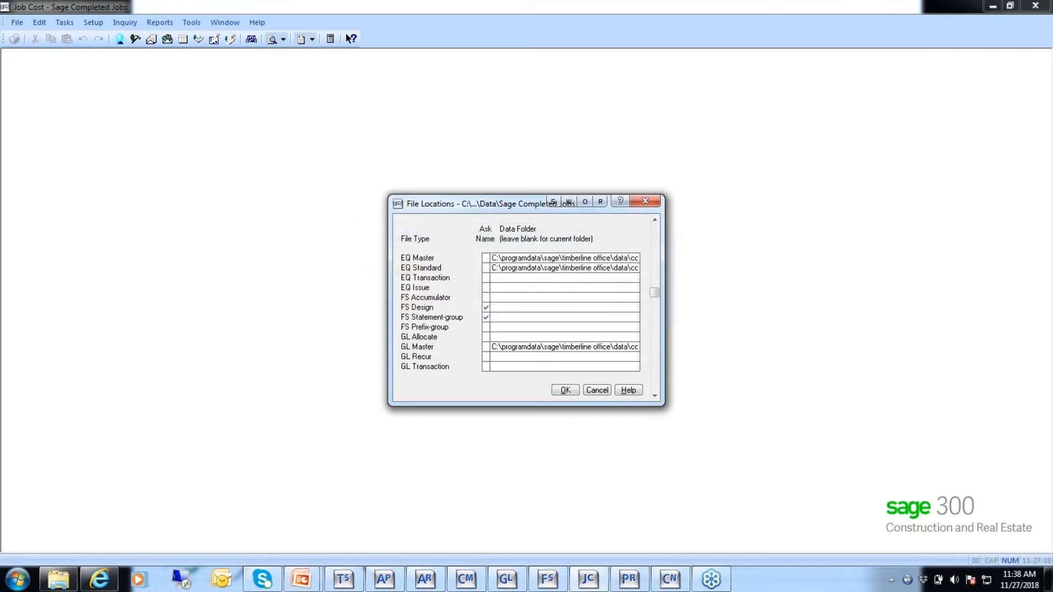
pyautogui.press('Down')
pyautogui.press('Down')
pyautogui.press('Down')
pyautogui.press('Down')
pyautogui.press('Down')
pyautogui.press('Down')
pyautogui.press('Down')
pyautogui.press('Down')
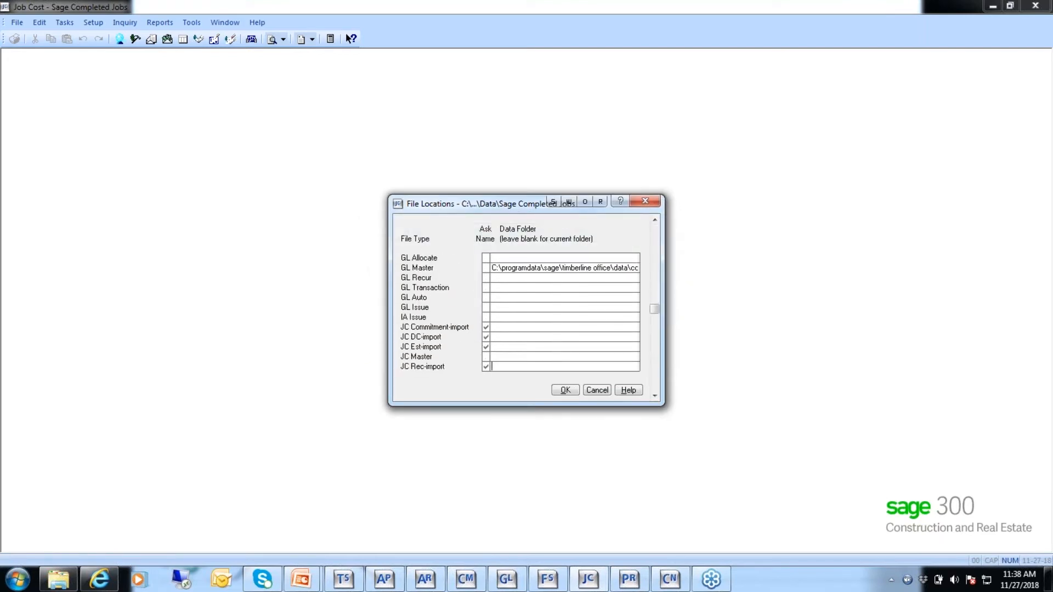
pyautogui.press('Down')
pyautogui.press('Down')
pyautogui.press('Down')
pyautogui.press('Down')
pyautogui.press('Down')
pyautogui.press('Down')
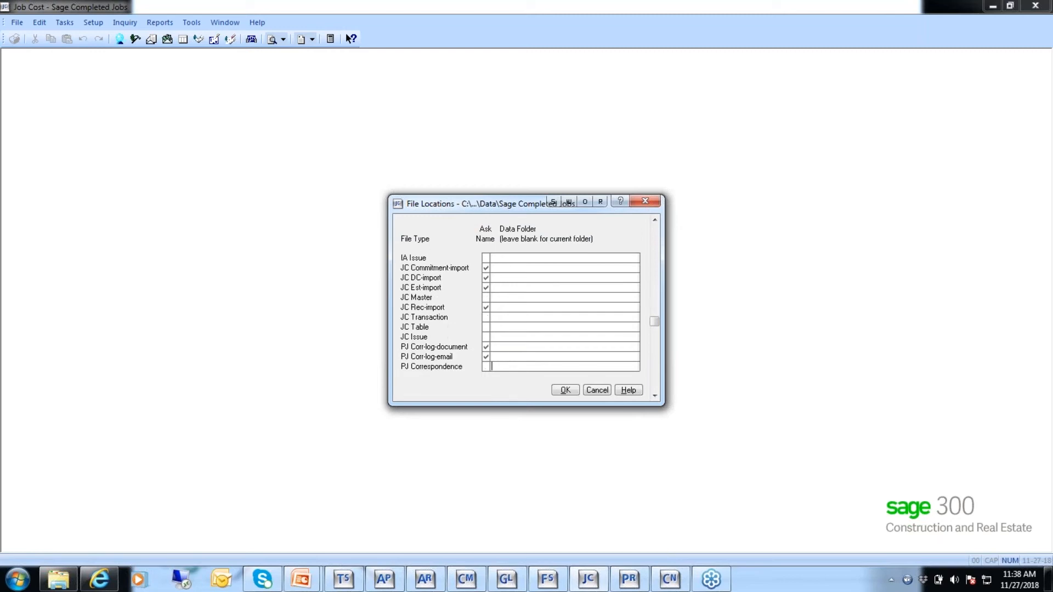
pyautogui.press('Down')
pyautogui.press('Down')
pyautogui.press('Down')
pyautogui.press('Down')
pyautogui.press('Down')
pyautogui.press('Down')
pyautogui.press('Down')
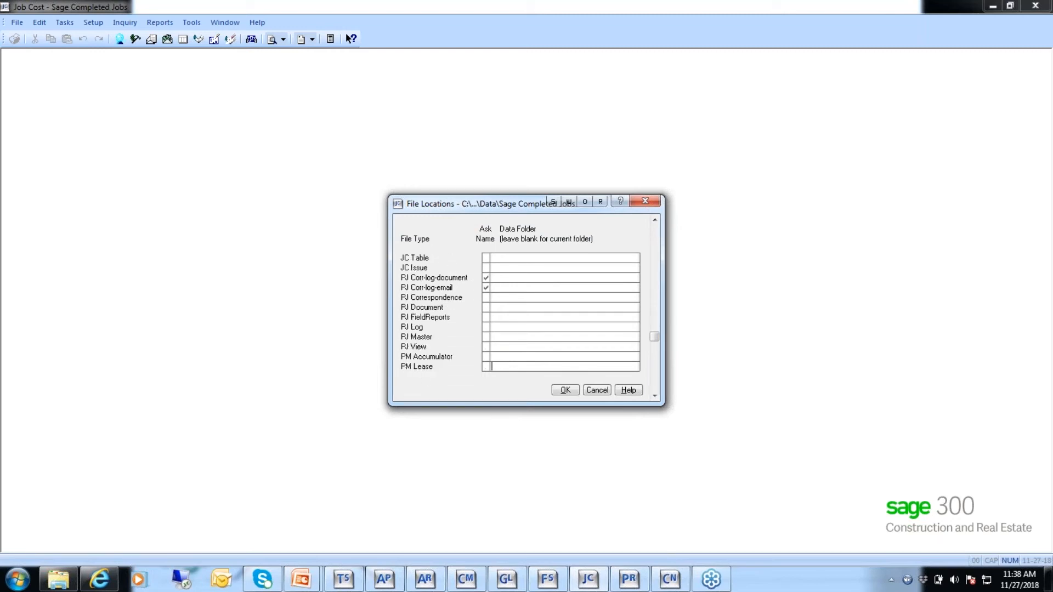
pyautogui.press('Down')
pyautogui.press('Down')
pyautogui.press('Down')
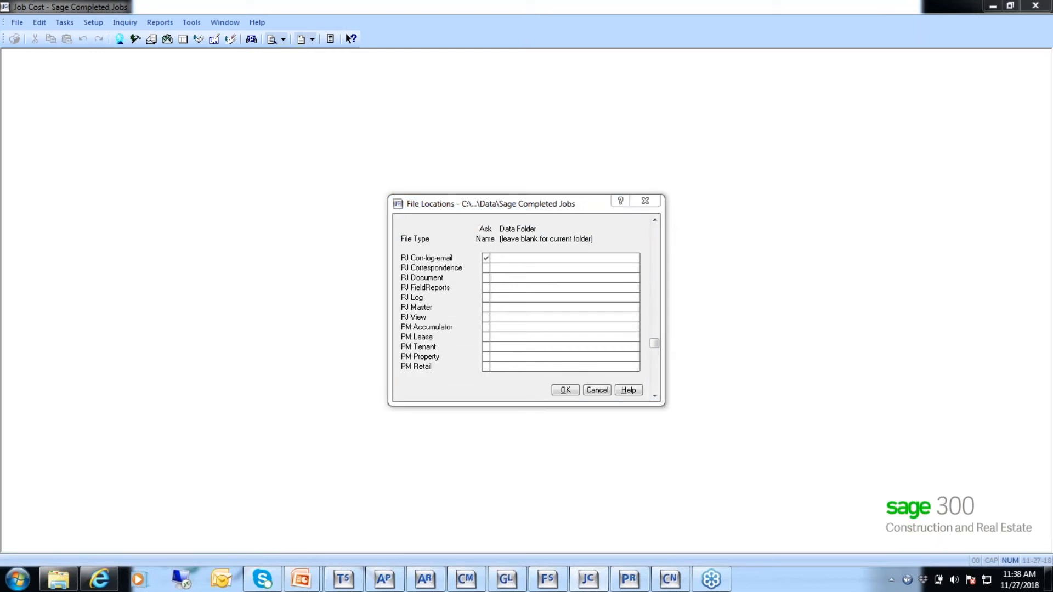
pyautogui.click(350, 283)
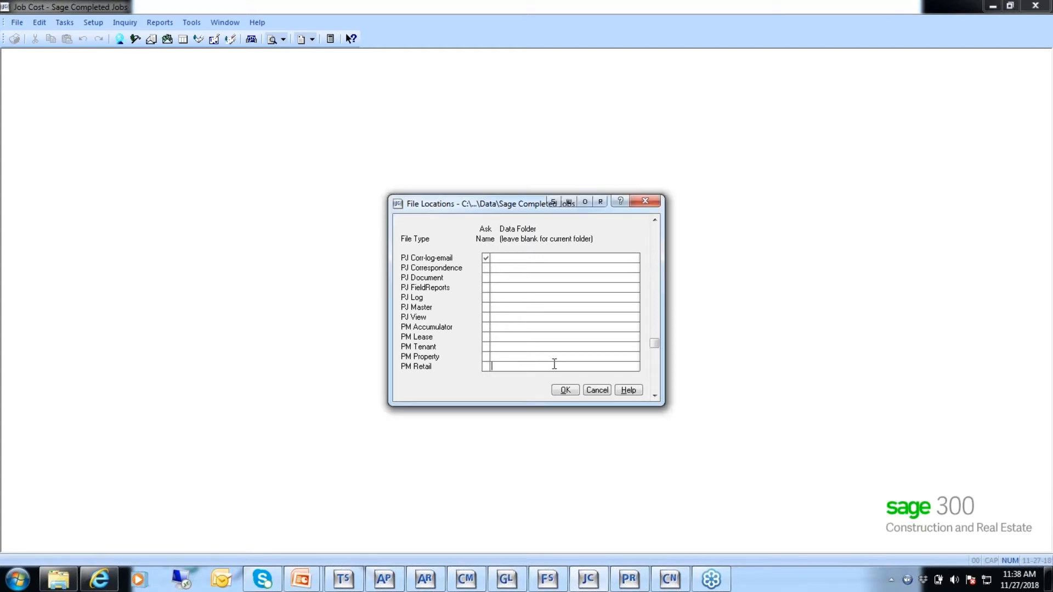
pyautogui.press('Down')
pyautogui.press('Down')
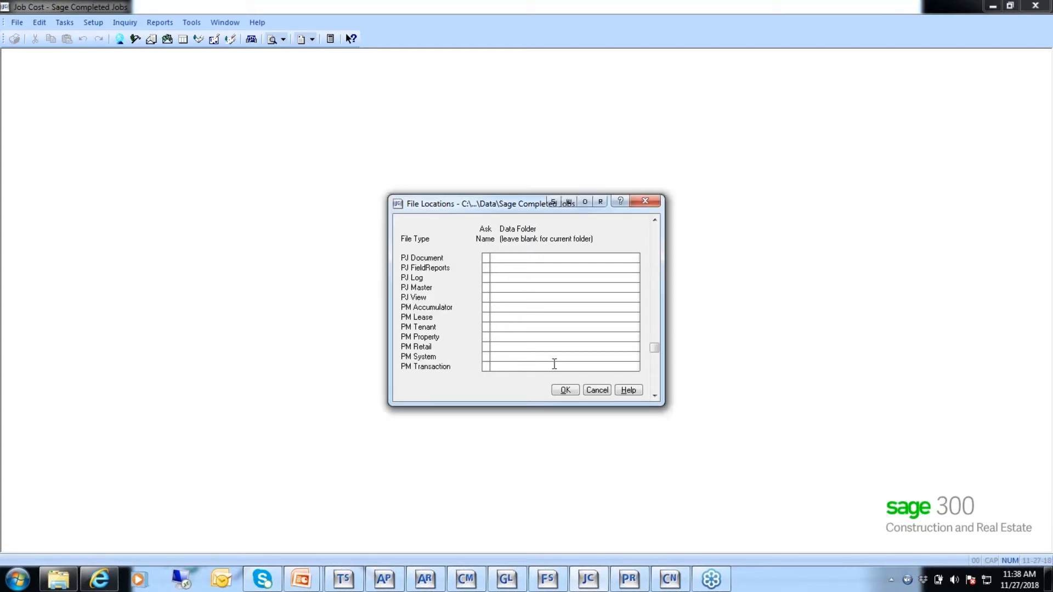
pyautogui.press('Down')
pyautogui.press('Down')
pyautogui.press('Down')
pyautogui.press('Down')
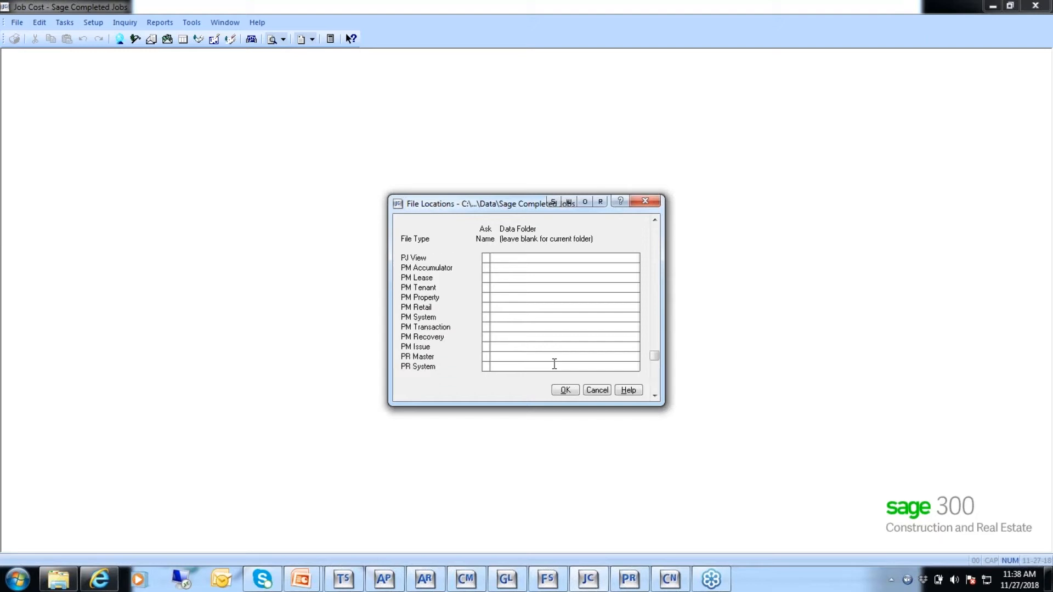
pyautogui.write('timberline office\\data\\construction sample data')
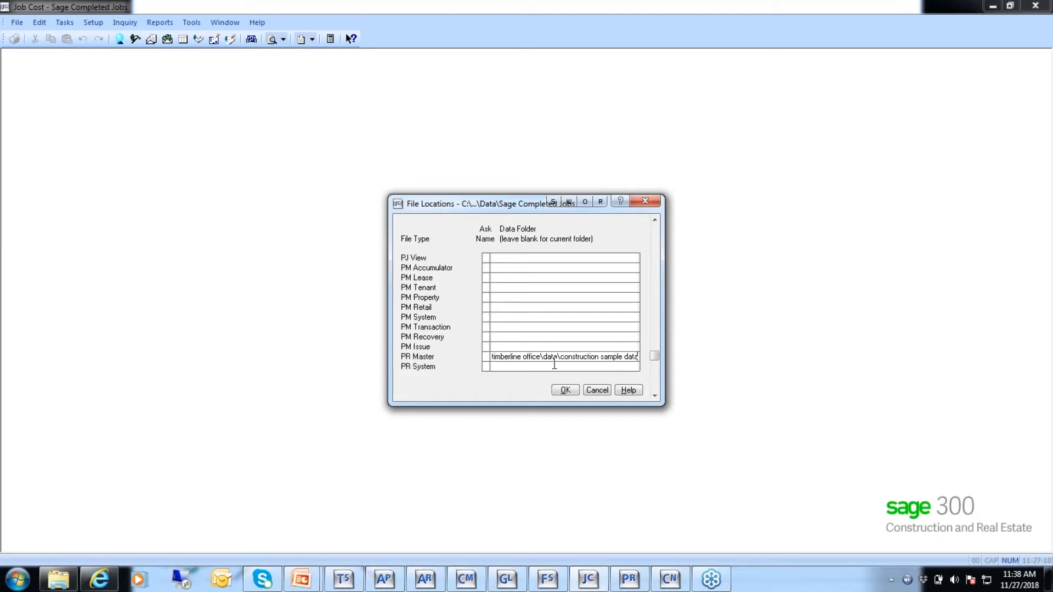
pyautogui.press('Home')
pyautogui.hotkey('ctrl', 'v')
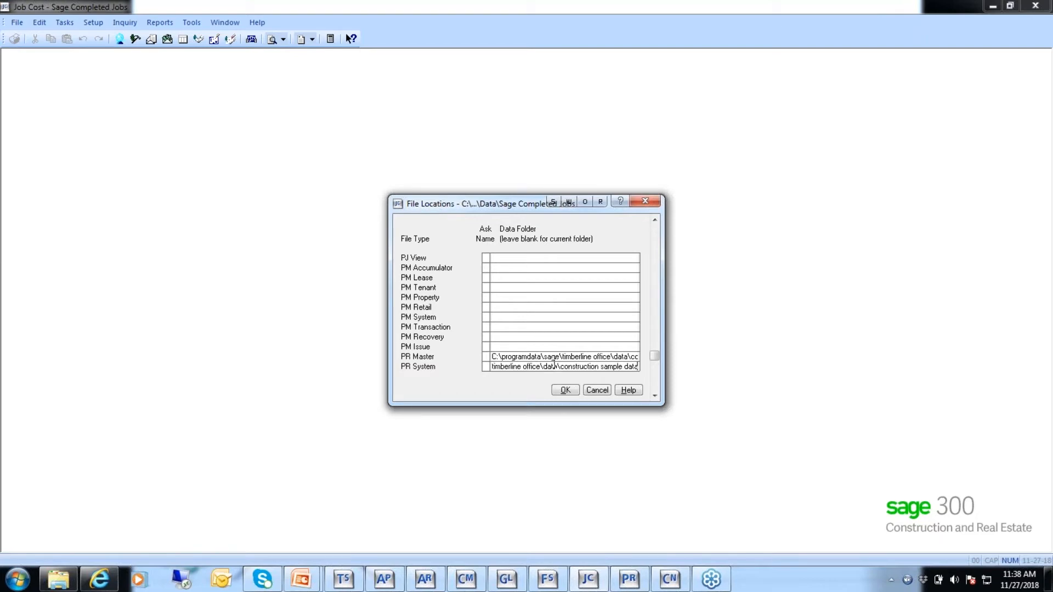
# Set the TX Master file location to C:\programdata\sage\timberline office\data\construction sample data and submit the file locations.
pyautogui.press('Tab')
pyautogui.press('Tab')
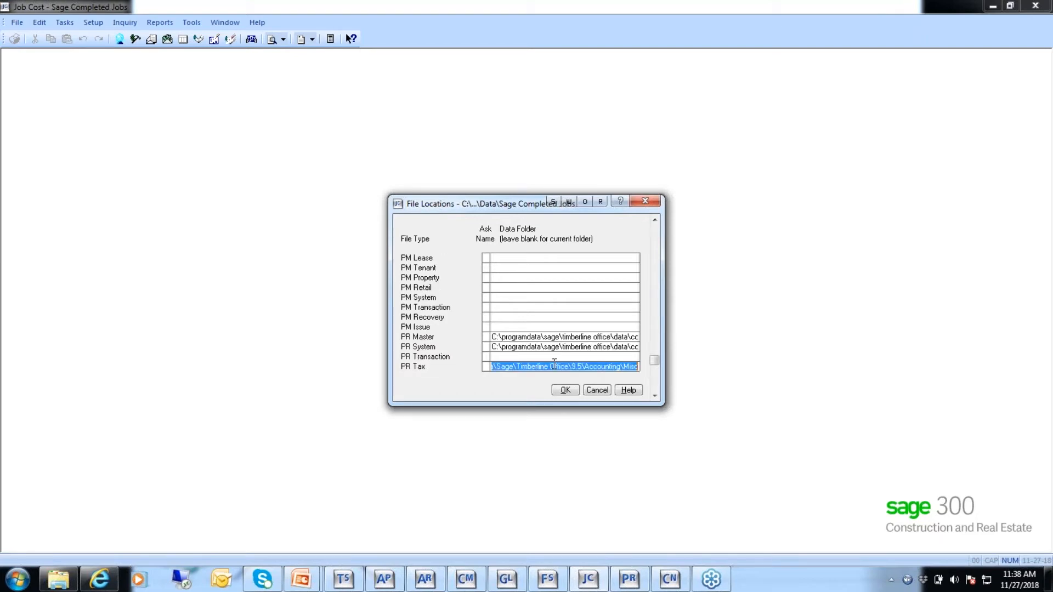
pyautogui.press('Tab')
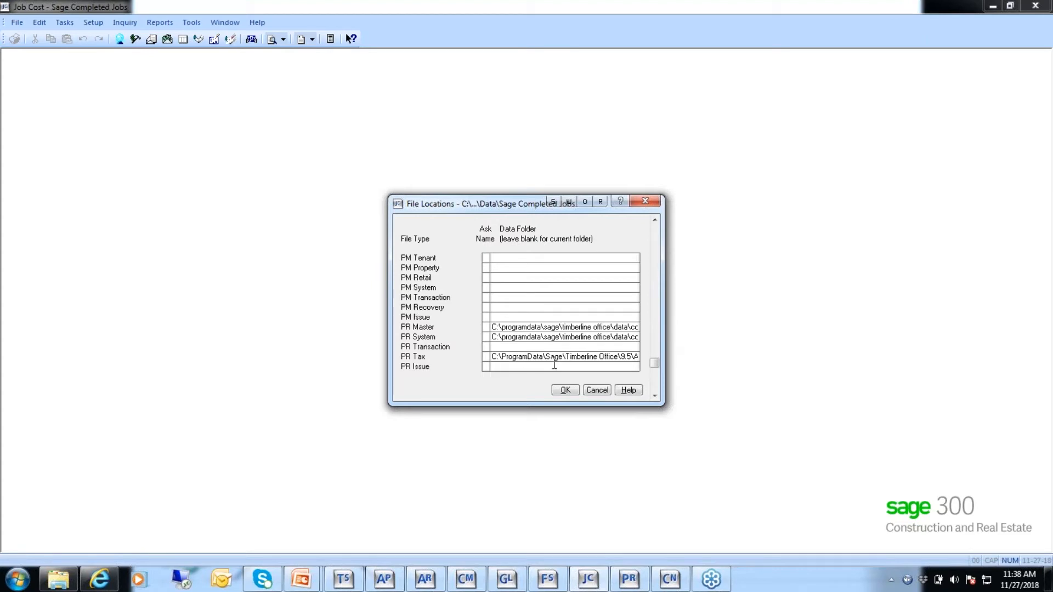
pyautogui.press('Tab')
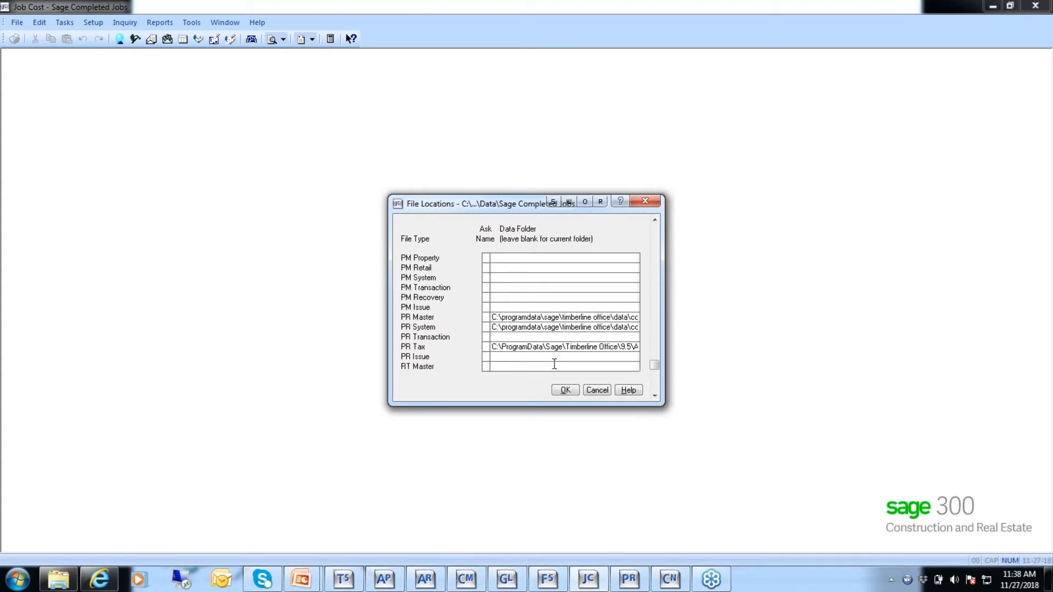
pyautogui.press('Tab')
pyautogui.press('Tab')
pyautogui.press('Tab')
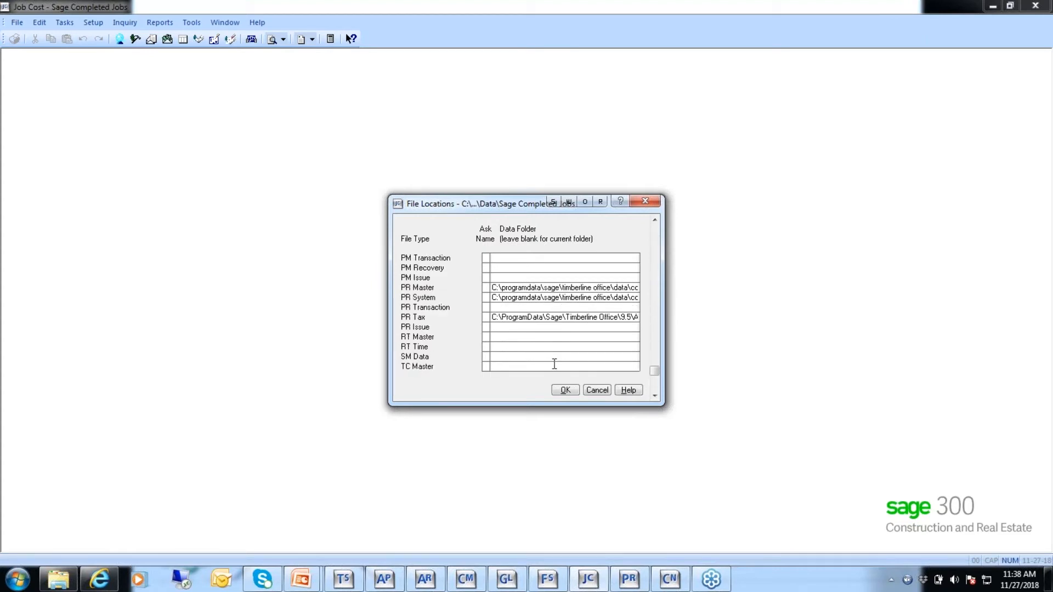
pyautogui.press('Tab')
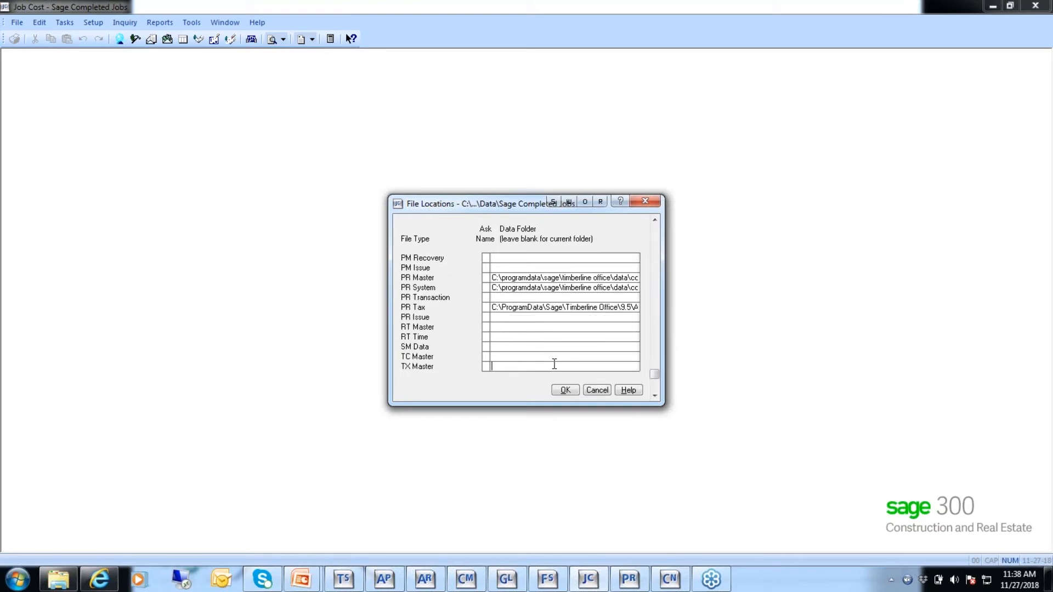
pyautogui.write('C:\\programdata\\sage\\timberline office\\data\\construction sample data')
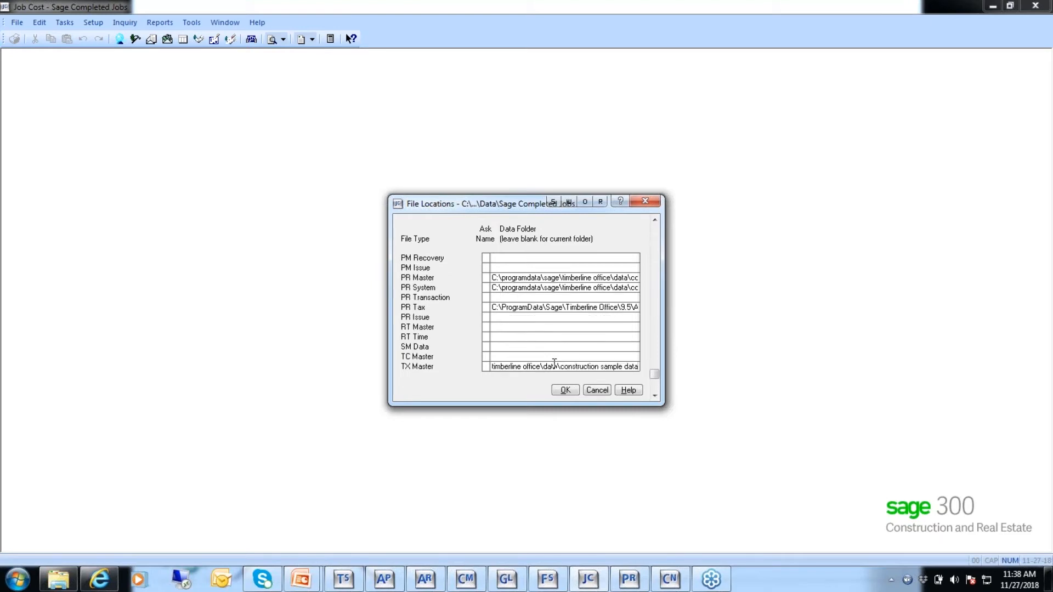
pyautogui.click(564, 391)
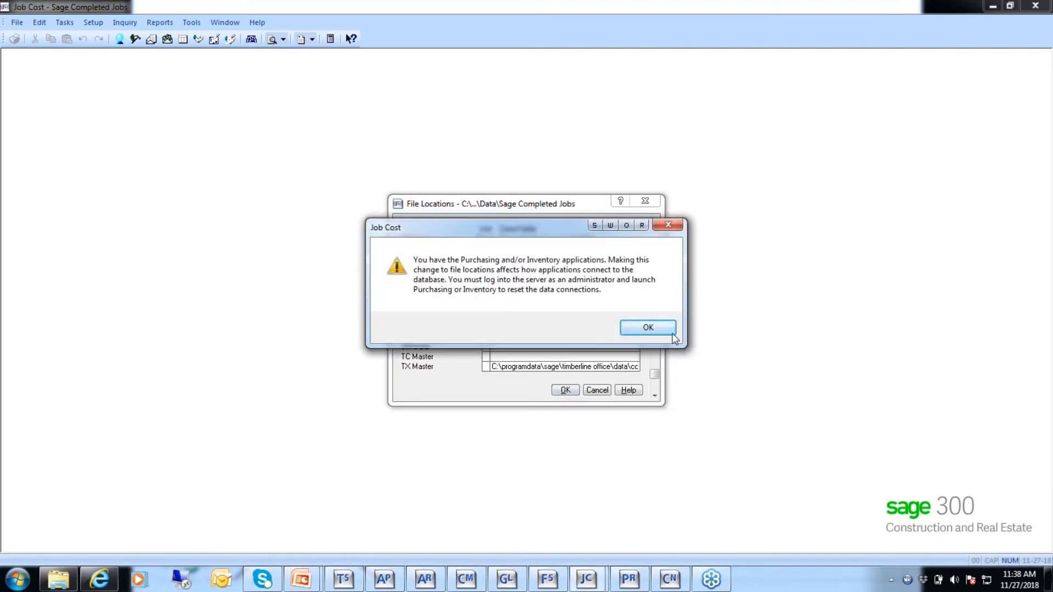
# Acknowledge the data connections warning and open the Timberline Construction company stored in TIMBERLINE OFFICE\Data\Construction Sample Data.
pyautogui.click(649, 327)
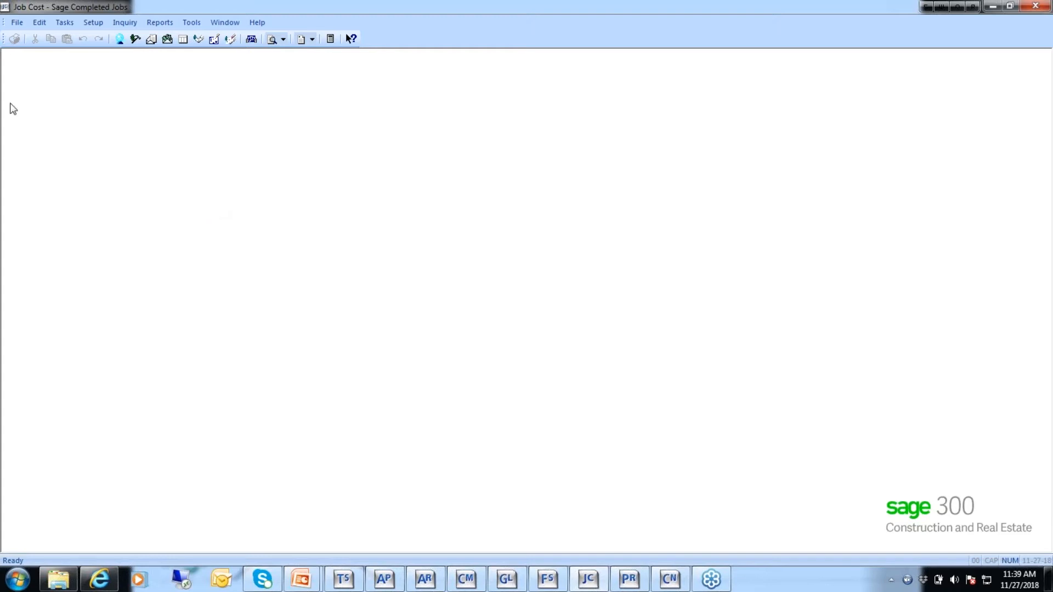
pyautogui.click(16, 22)
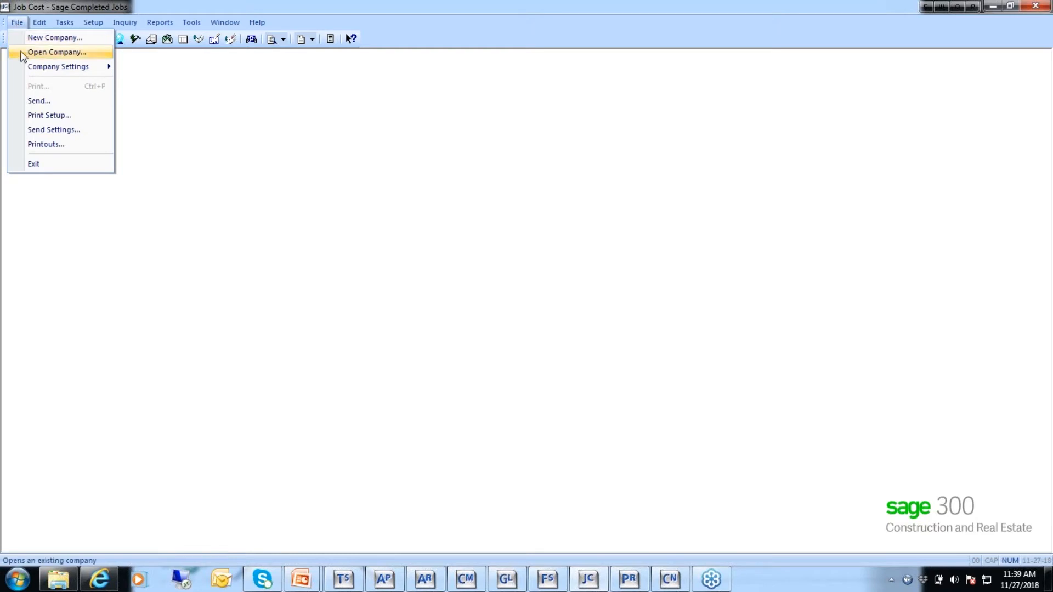
pyautogui.click(53, 53)
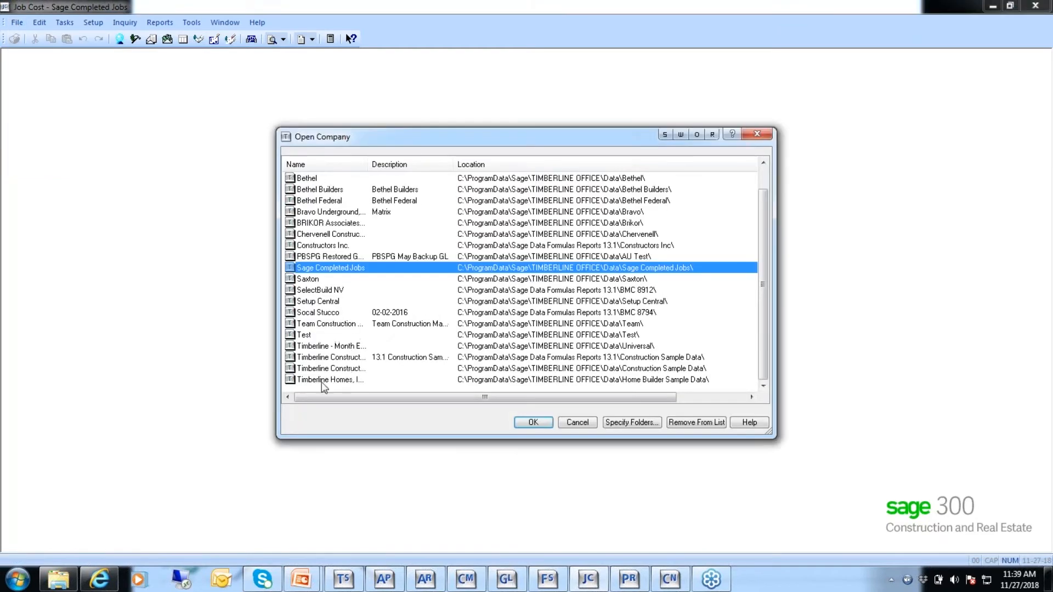
pyautogui.click(335, 369)
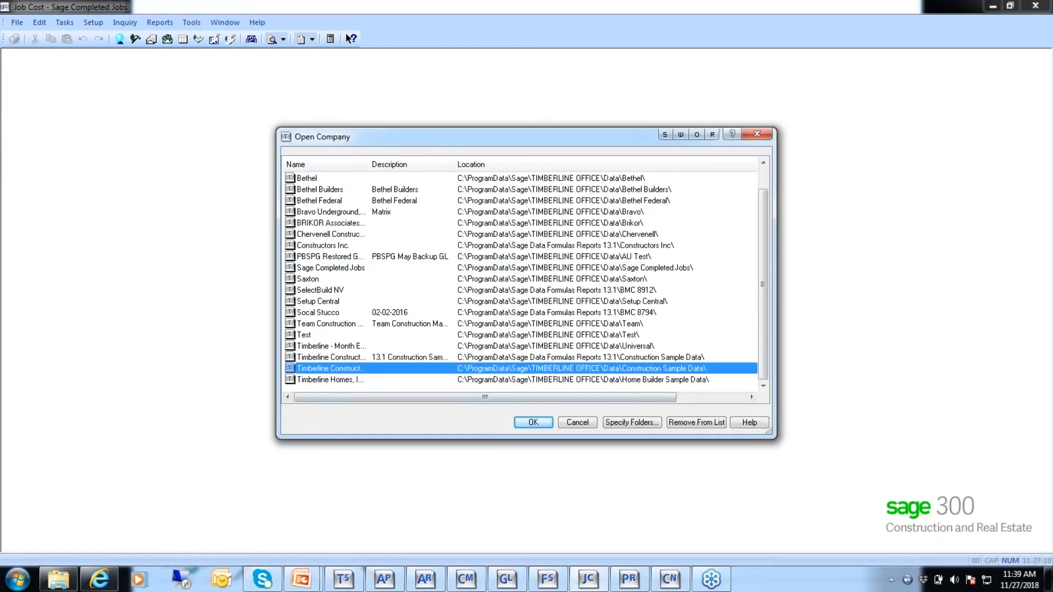
pyautogui.click(531, 423)
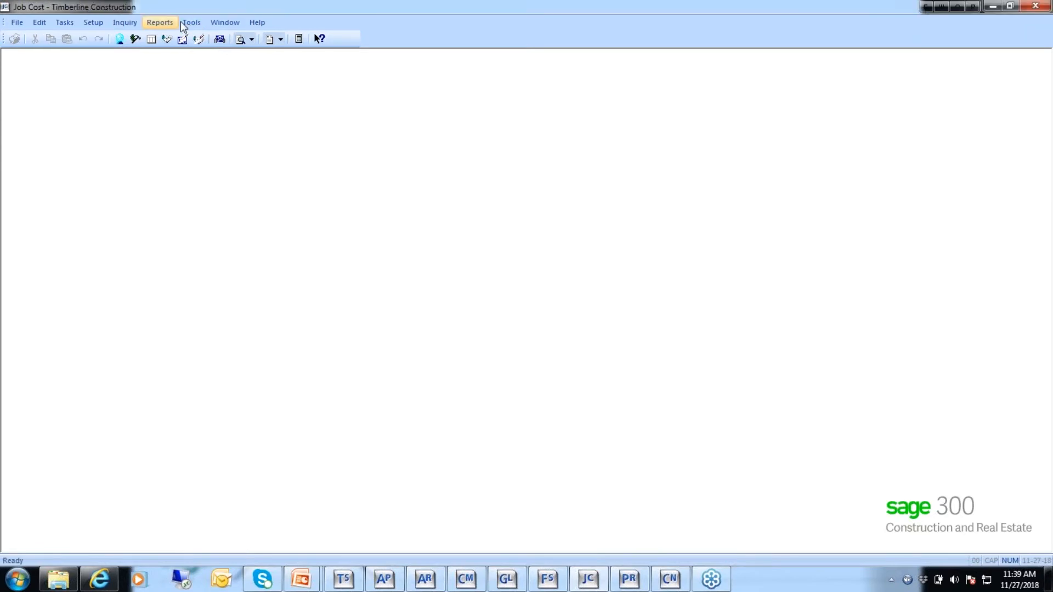
# Set up a current-to-current transaction move with a new CURRENT file in the Sage Completed Jobs data folder as its destination.
pyautogui.click(189, 26)
pyautogui.moveTo(189, 39)
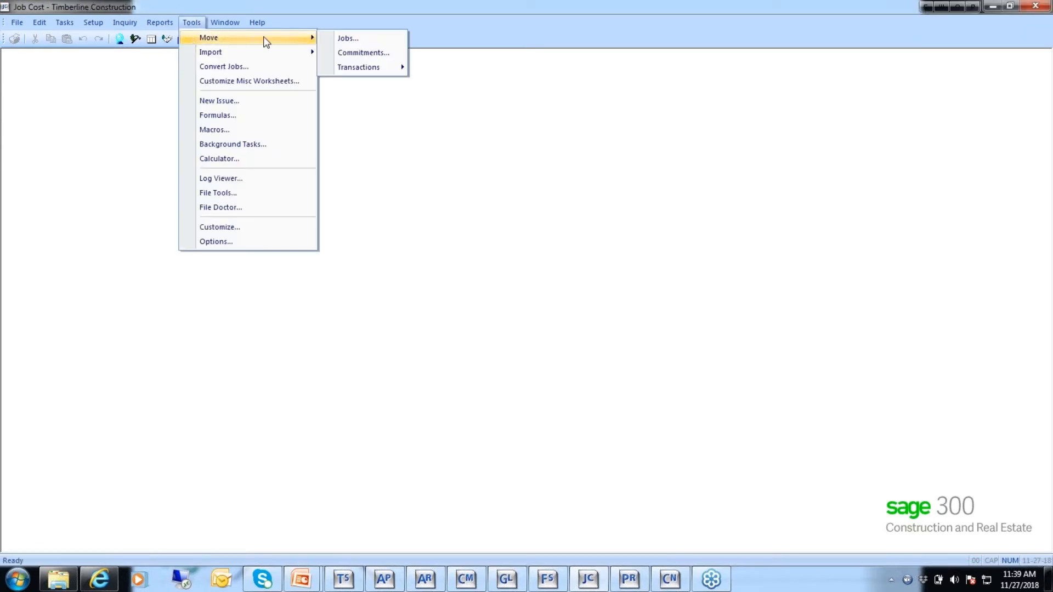
pyautogui.moveTo(381, 70)
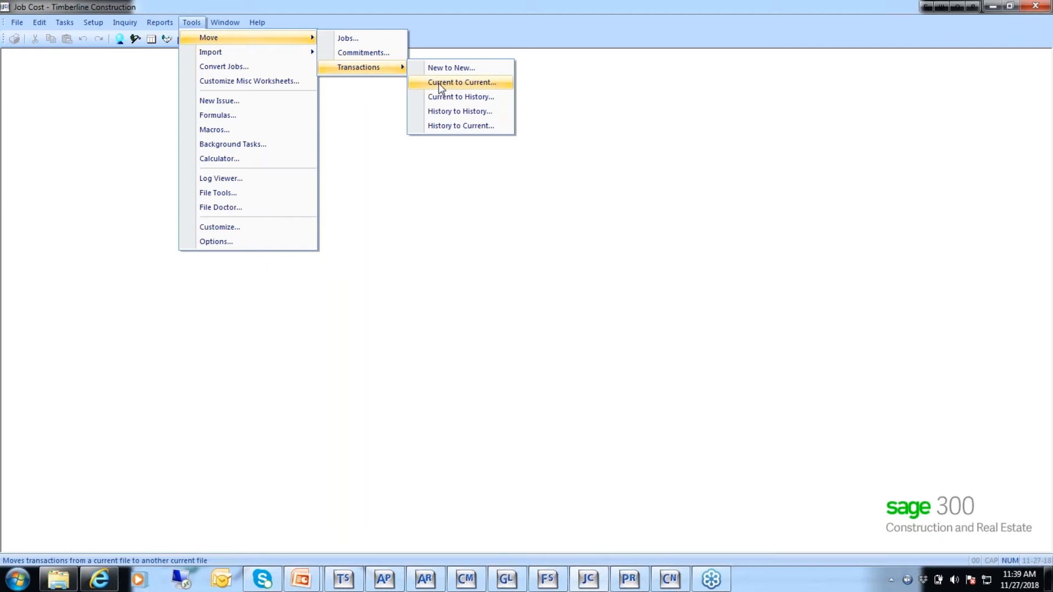
pyautogui.click(441, 84)
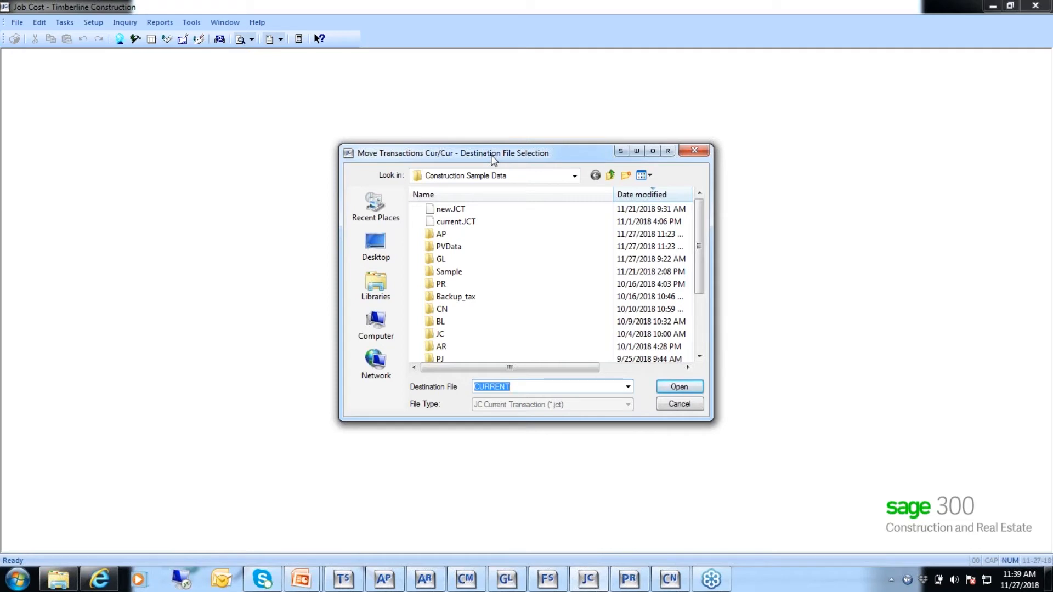
pyautogui.click(575, 177)
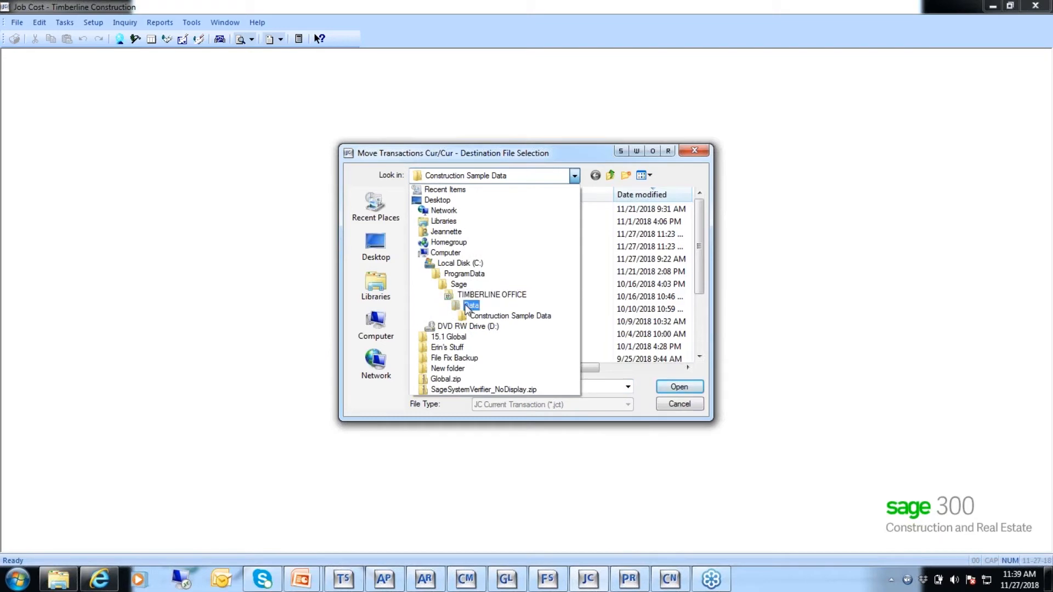
pyautogui.click(467, 300)
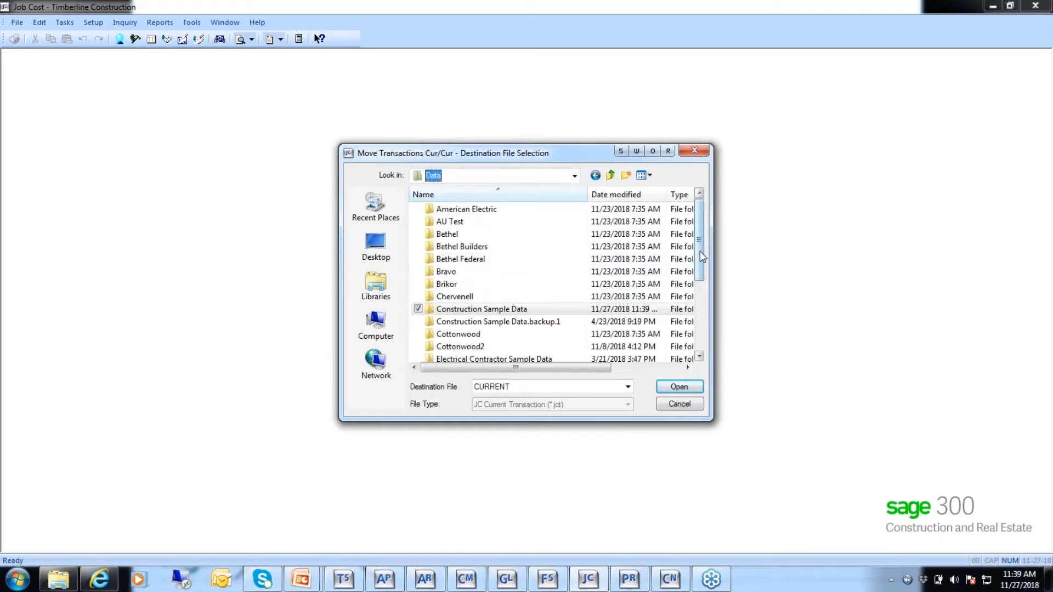
pyautogui.moveTo(701, 255); pyautogui.dragTo(706, 302)
pyautogui.click(494, 322)
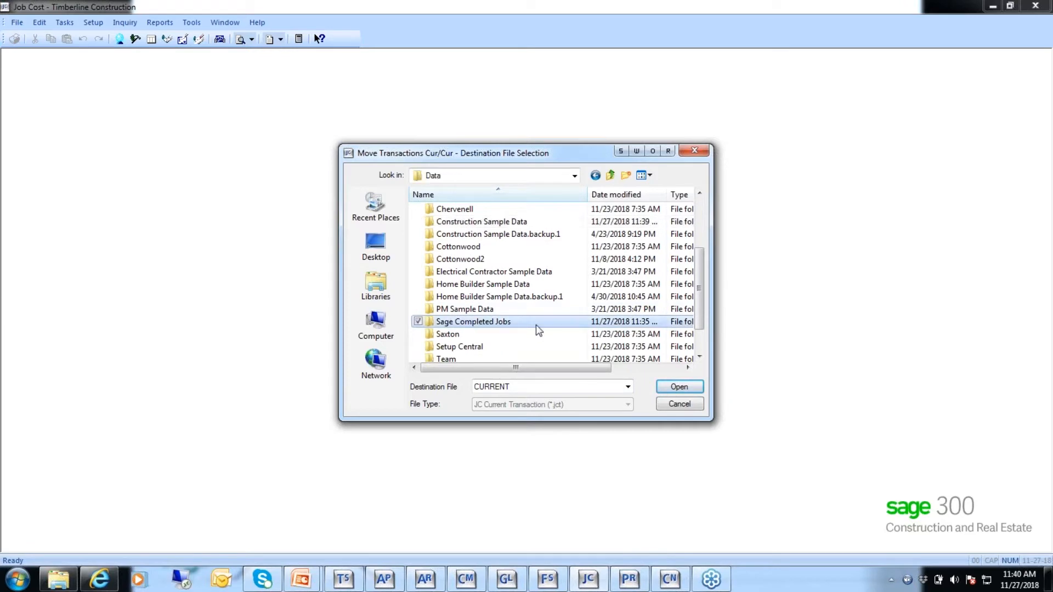
pyautogui.click(679, 387)
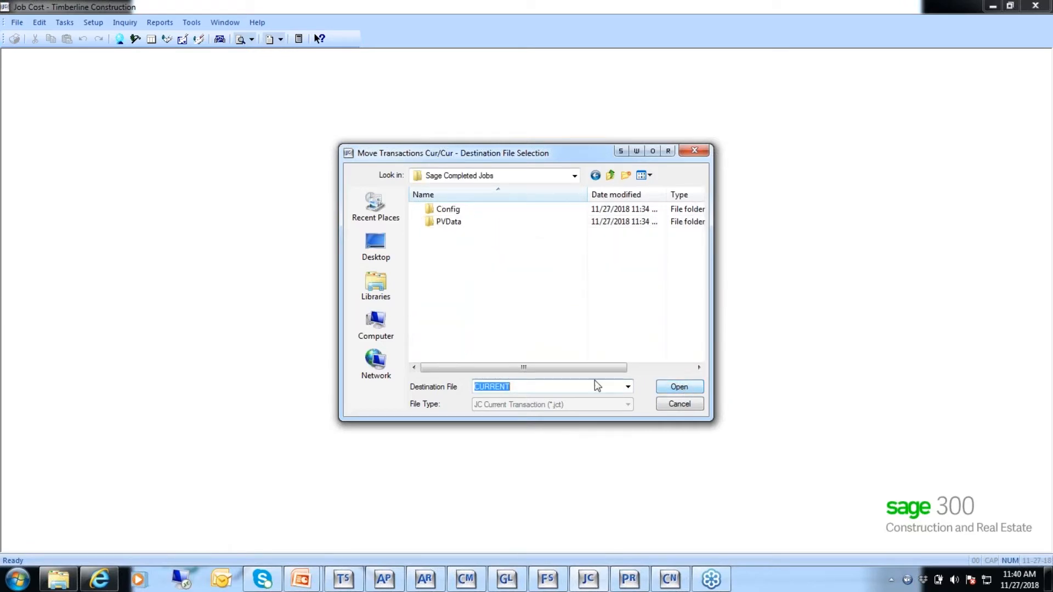
pyautogui.click(680, 390)
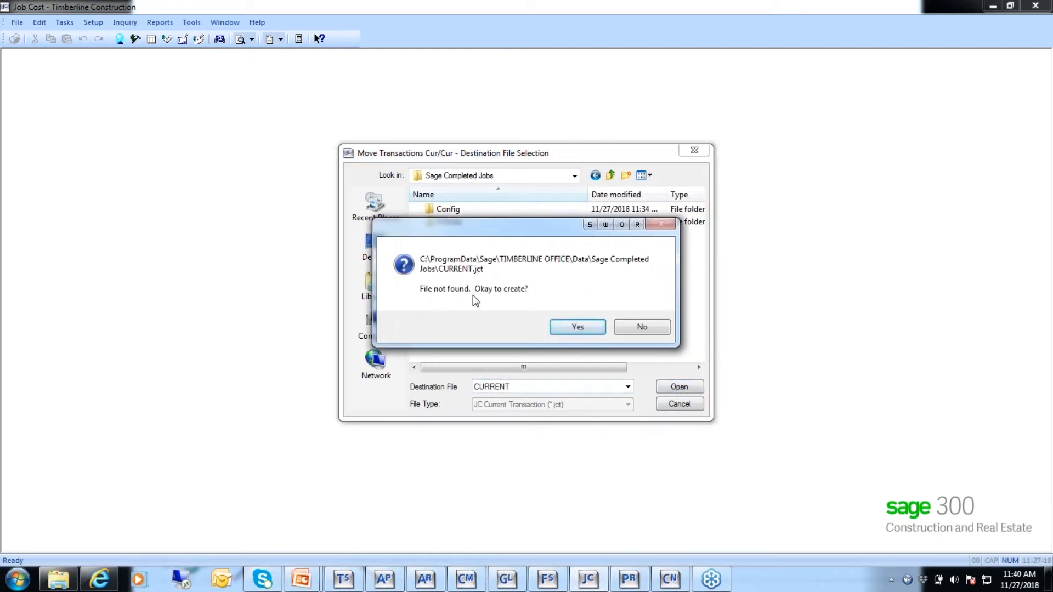
pyautogui.click(571, 330)
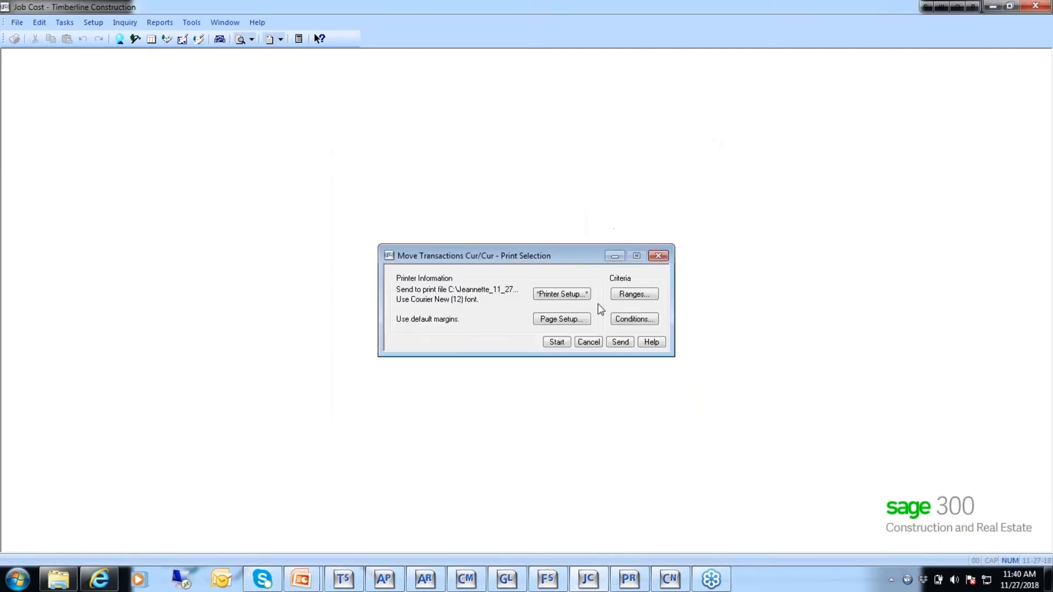
# Begin a condition for the transaction move and switch its field list to the JC - Job record.
pyautogui.click(633, 319)
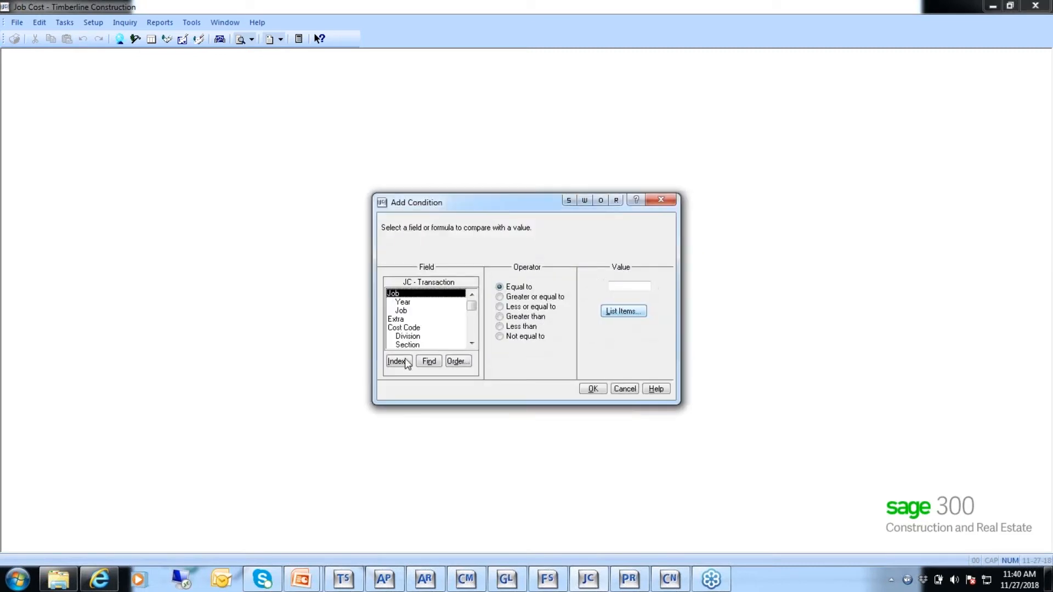
pyautogui.click(399, 361)
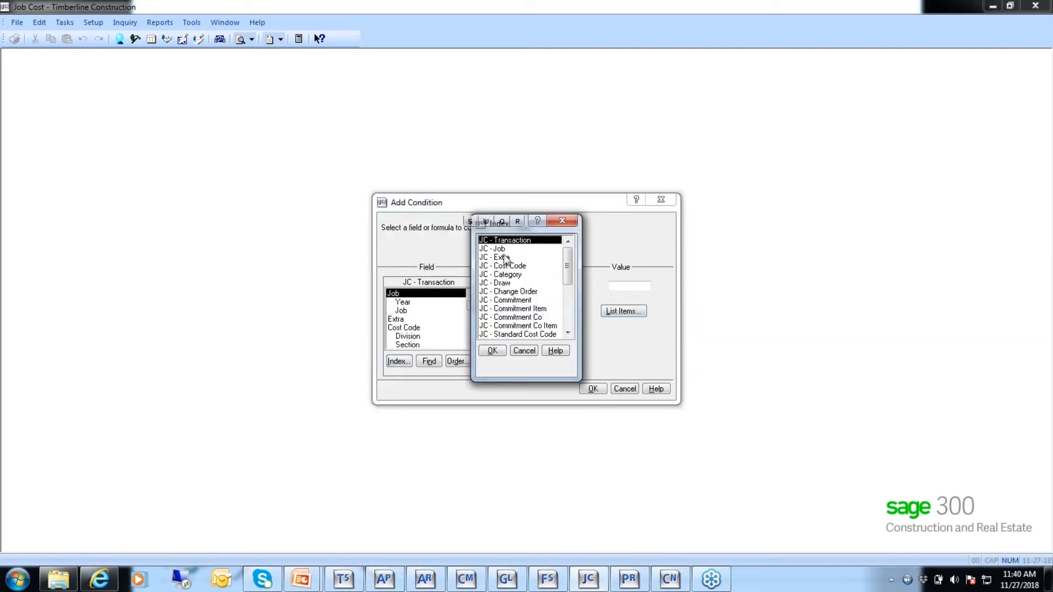
pyautogui.click(497, 250)
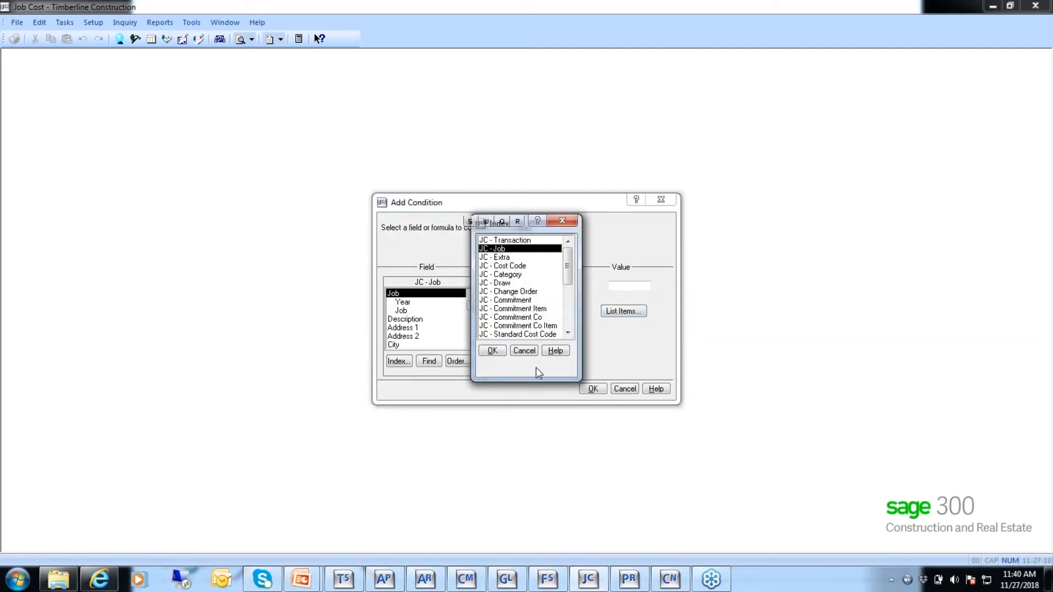
pyautogui.click(495, 349)
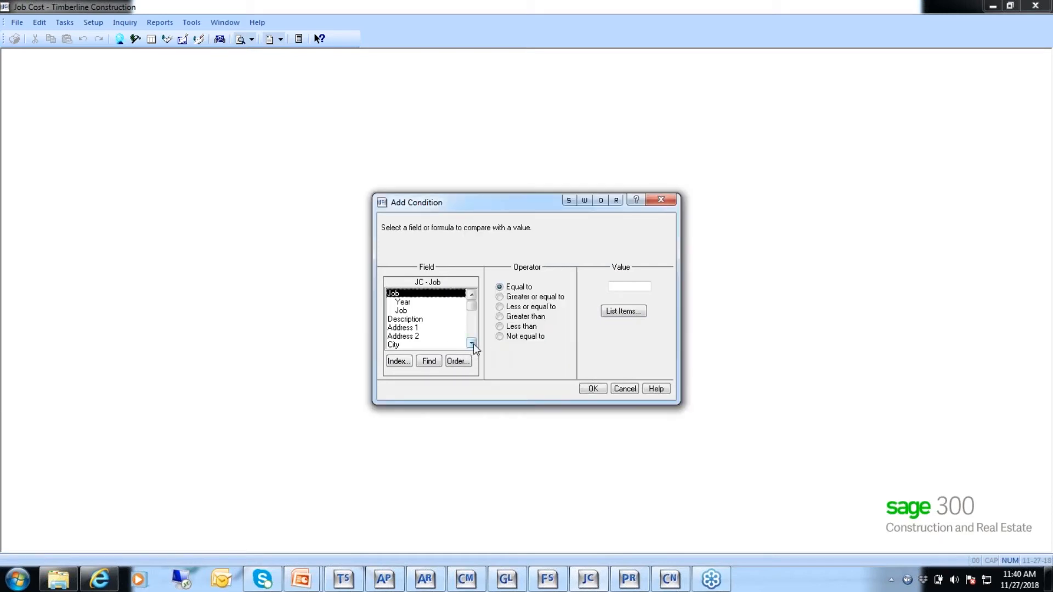
# Define the condition as job Status equal to Closed and add it to the transaction move.
pyautogui.click(473, 344)
pyautogui.click(472, 344)
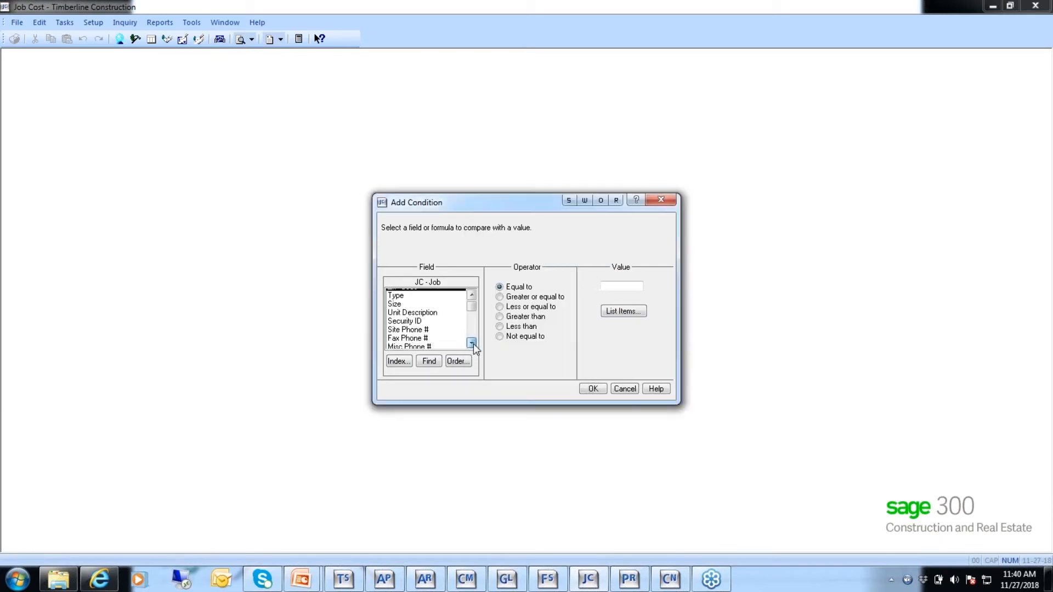
pyautogui.click(473, 344)
pyautogui.click(473, 343)
pyautogui.click(472, 343)
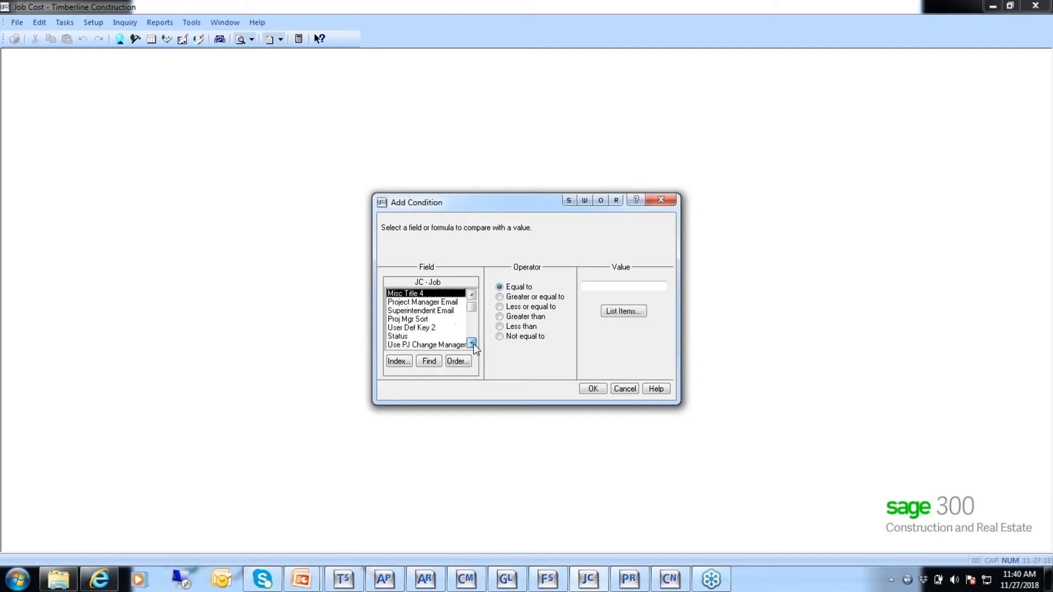
pyautogui.click(473, 344)
pyautogui.click(473, 343)
pyautogui.click(473, 343)
pyautogui.click(473, 343)
pyautogui.click(473, 344)
pyautogui.click(473, 343)
pyautogui.click(473, 344)
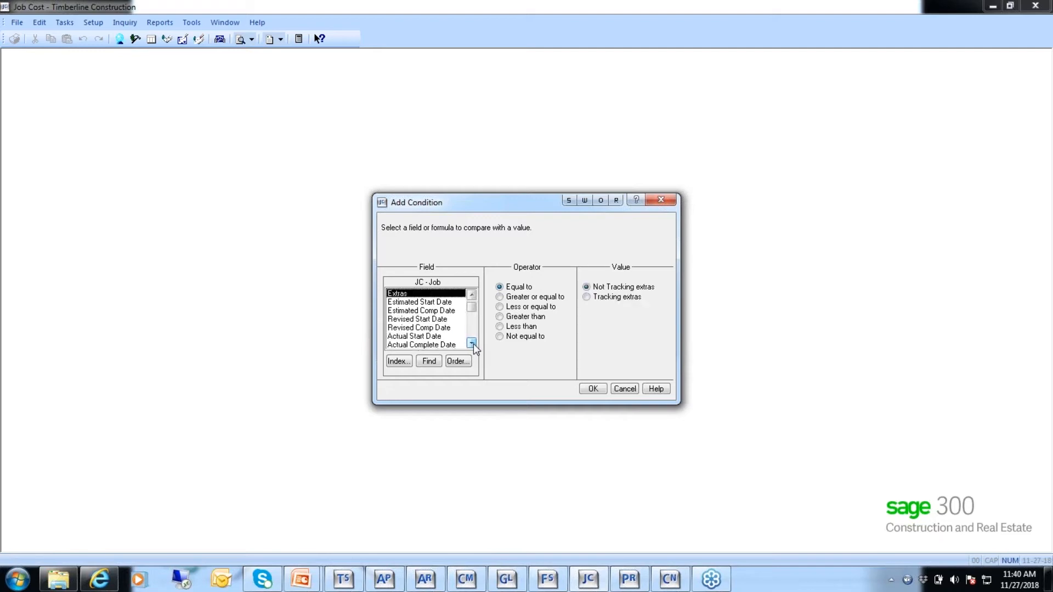
pyautogui.click(473, 344)
pyautogui.click(473, 343)
pyautogui.click(473, 344)
pyautogui.click(473, 344)
pyautogui.click(473, 343)
pyautogui.click(473, 343)
pyautogui.click(473, 343)
pyautogui.click(473, 343)
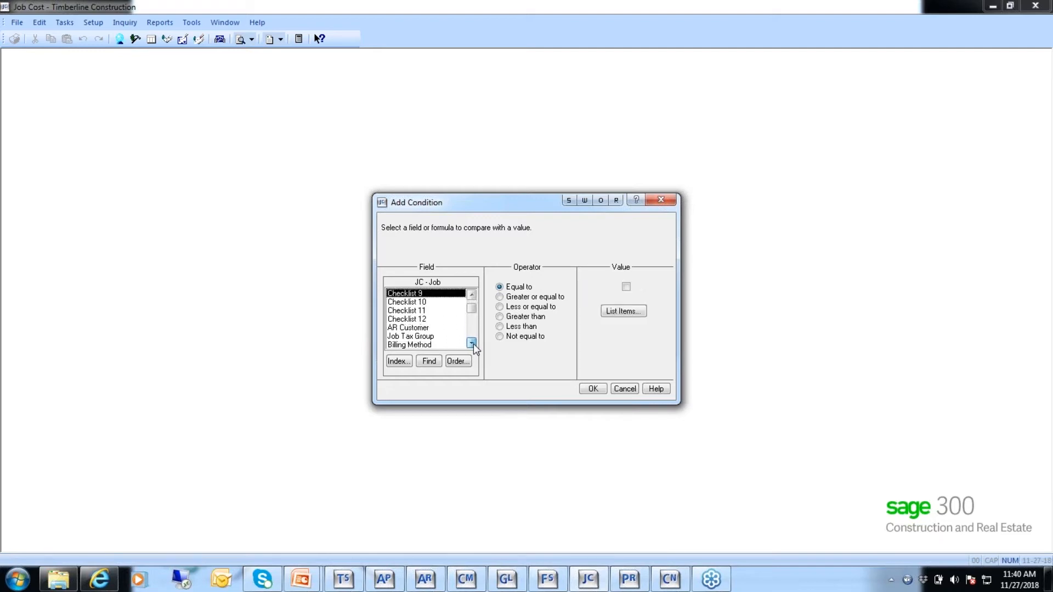
pyautogui.click(473, 344)
pyautogui.click(473, 344)
pyautogui.click(473, 344)
pyautogui.click(473, 344)
pyautogui.click(473, 344)
pyautogui.click(472, 344)
pyautogui.click(472, 343)
pyautogui.click(473, 344)
pyautogui.click(473, 344)
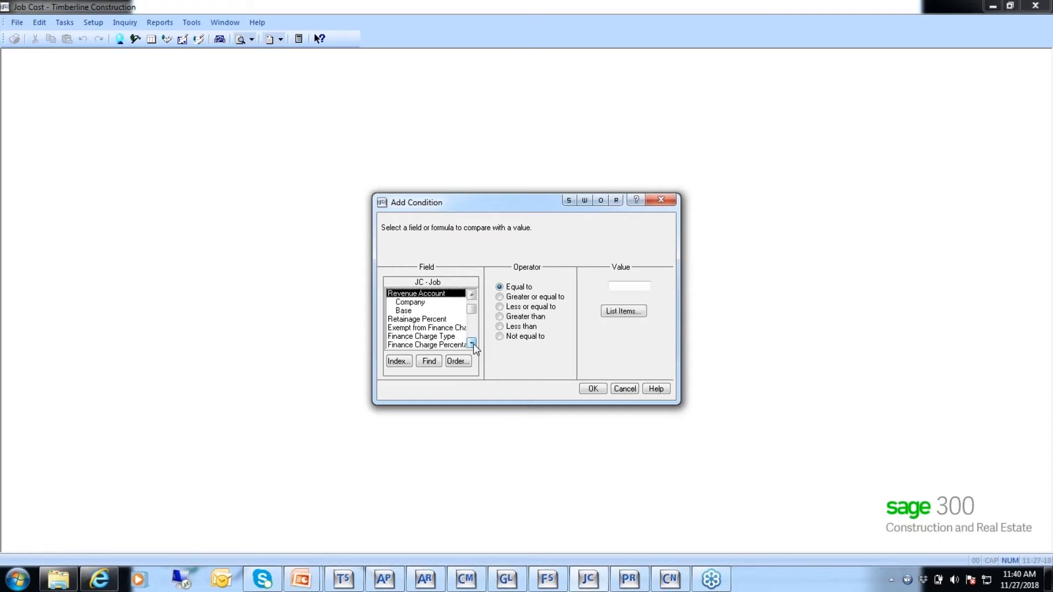
pyautogui.moveTo(472, 310)
pyautogui.mouseDown()
pyautogui.moveTo(472, 288)
pyautogui.moveTo(473, 307)
pyautogui.mouseUp()
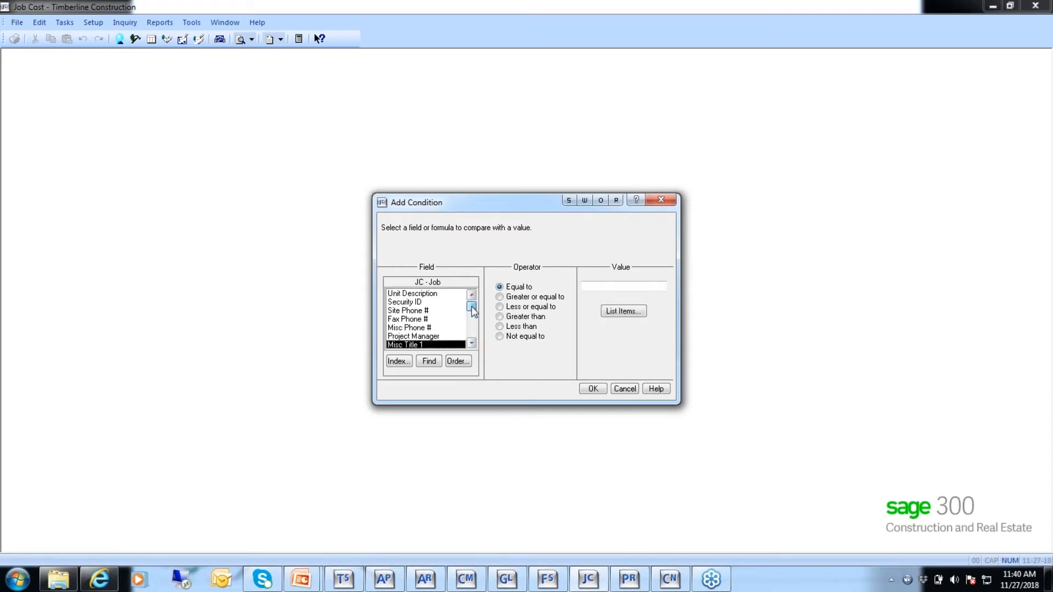
pyautogui.click(471, 343)
pyautogui.click(472, 343)
pyautogui.click(472, 343)
pyautogui.click(472, 343)
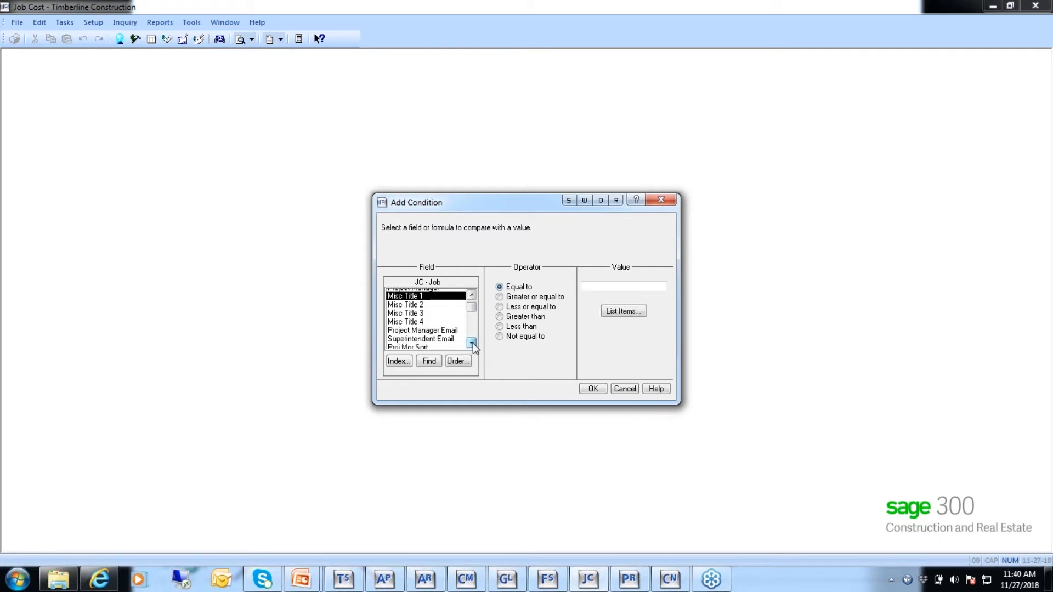
pyautogui.click(472, 343)
pyautogui.click(472, 343)
pyautogui.click(399, 337)
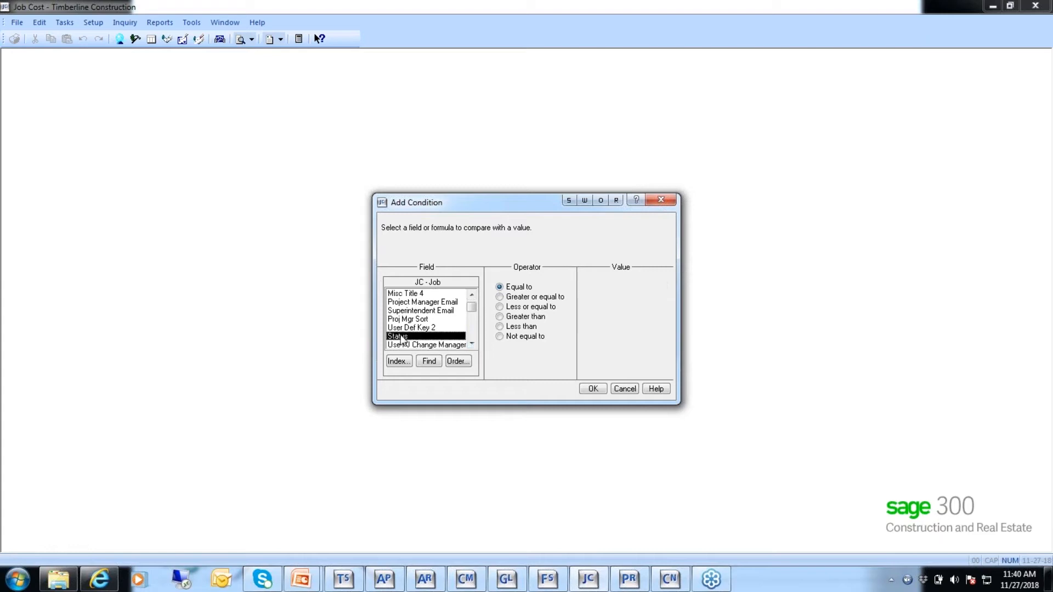
pyautogui.click(611, 308)
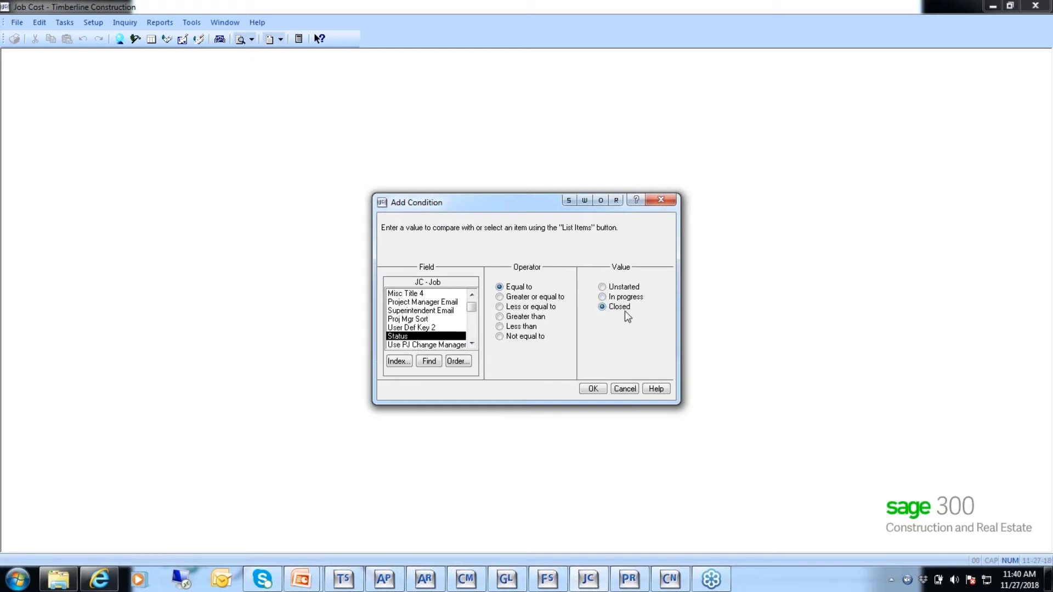
pyautogui.click(596, 390)
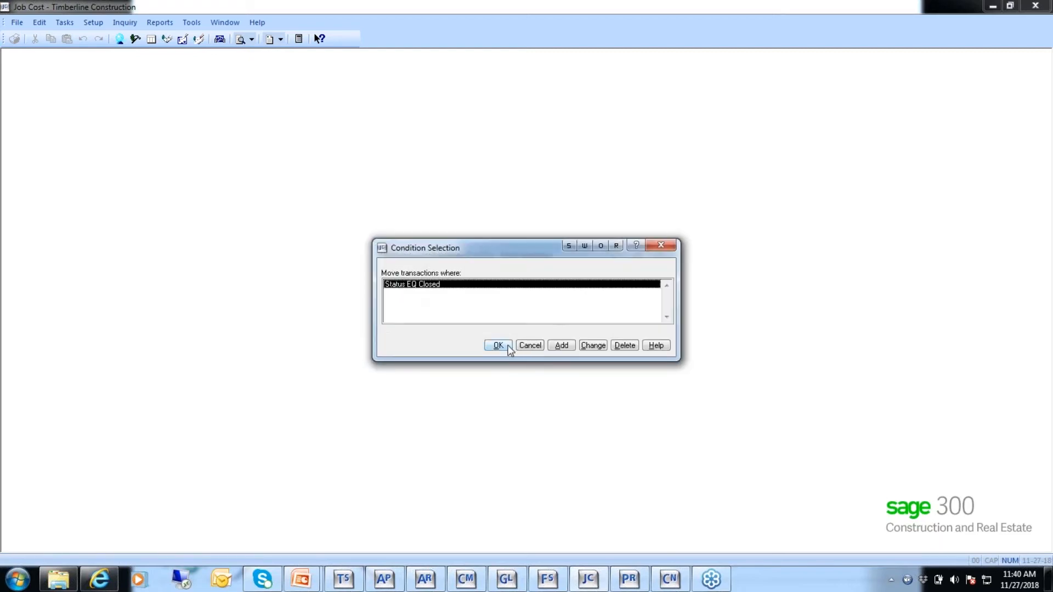
# Accept the condition selection, start the transaction move and check its progress in the background tasks.
pyautogui.click(508, 346)
pyautogui.click(556, 342)
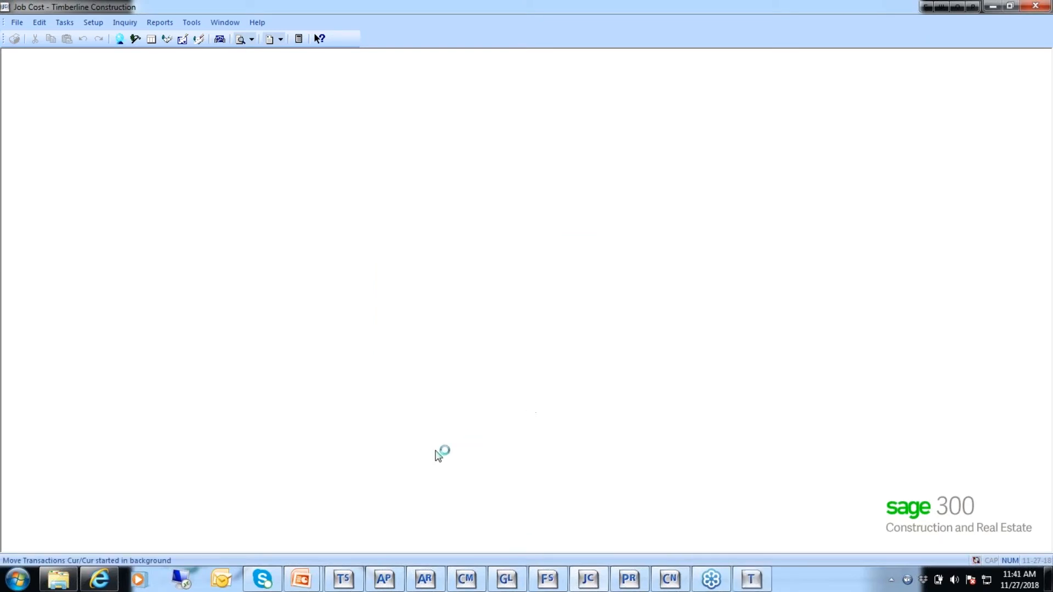
pyautogui.click(754, 583)
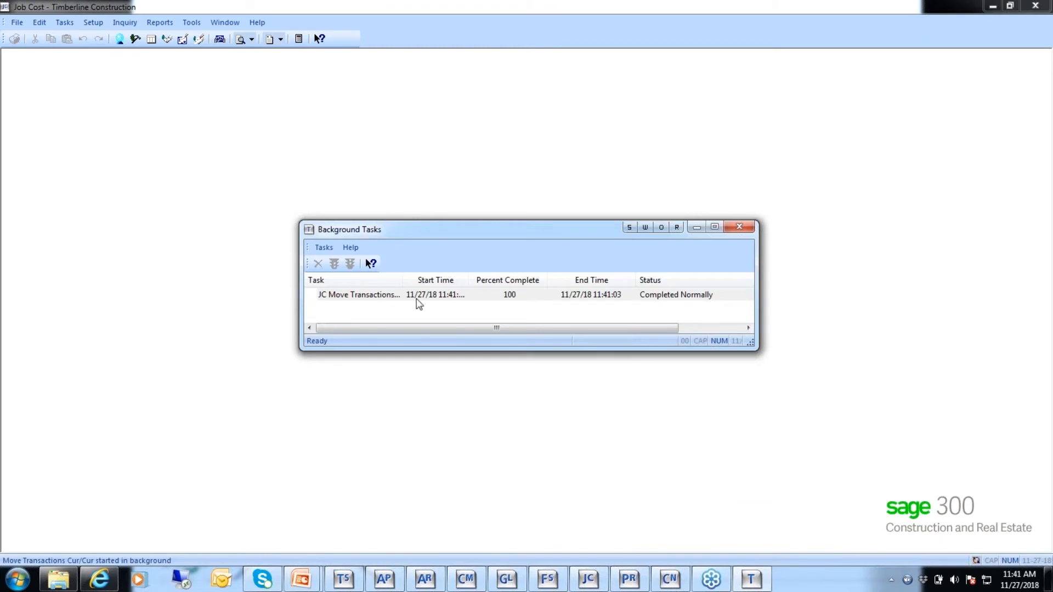
# Set up a job move including compliance items, with a new MASTER file in the Sage Completed Jobs data folder as its destination.
pyautogui.click(192, 22)
pyautogui.moveTo(197, 39)
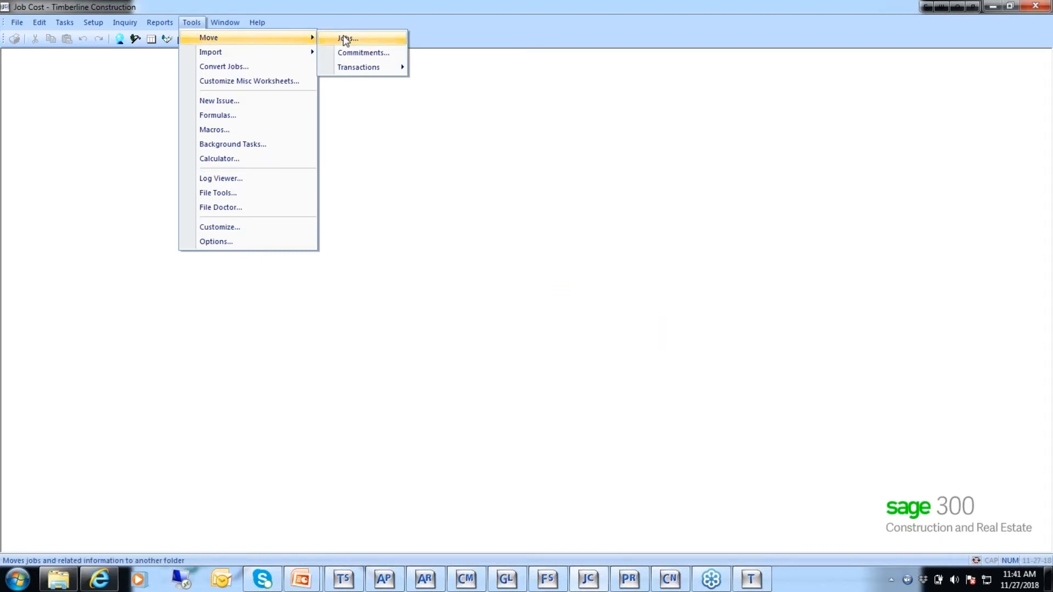
pyautogui.click(345, 38)
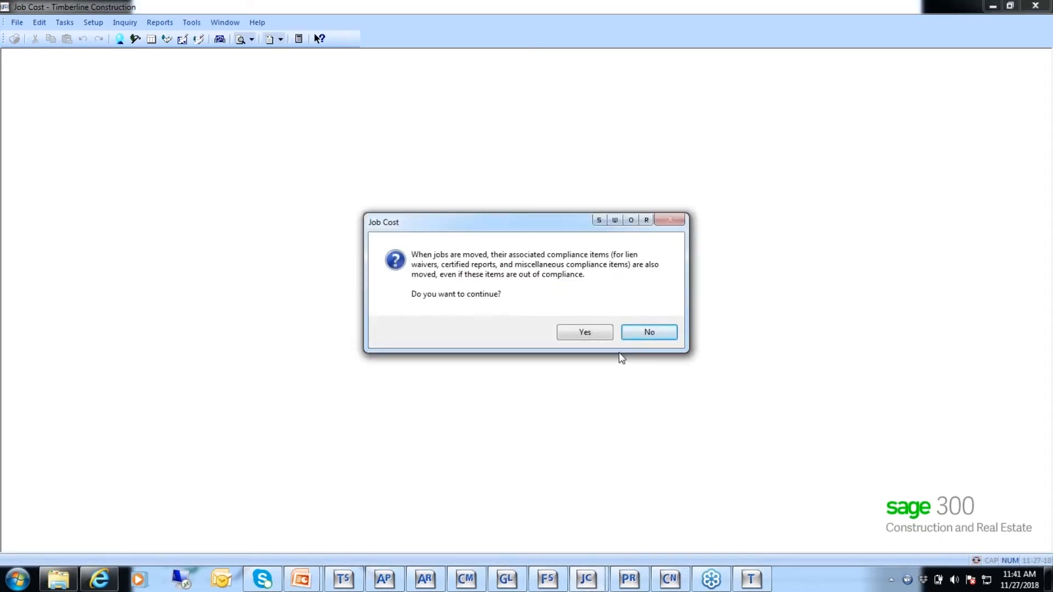
pyautogui.click(584, 333)
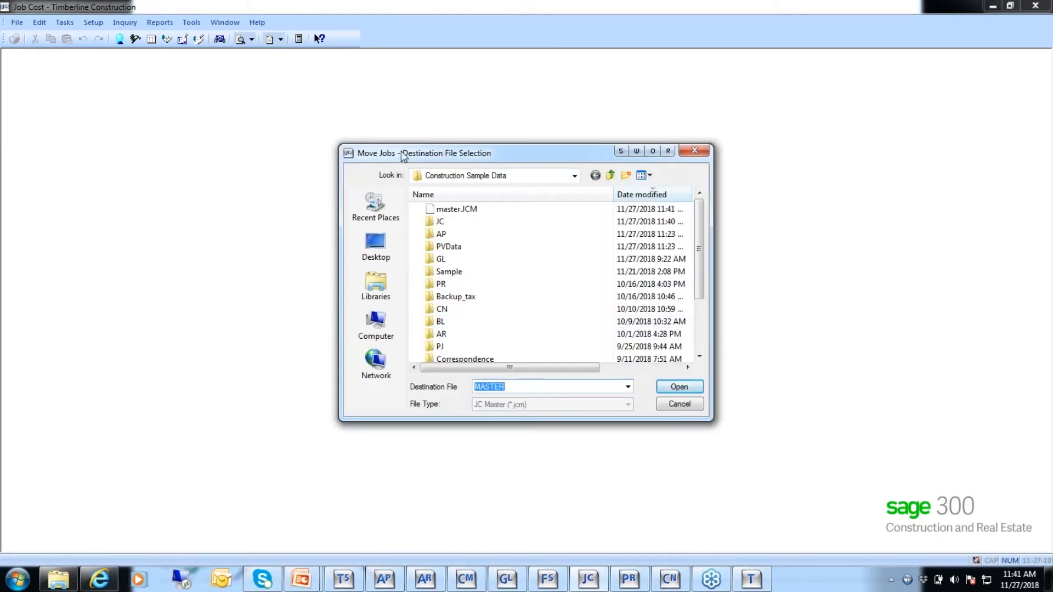
pyautogui.click(575, 176)
pyautogui.click(471, 305)
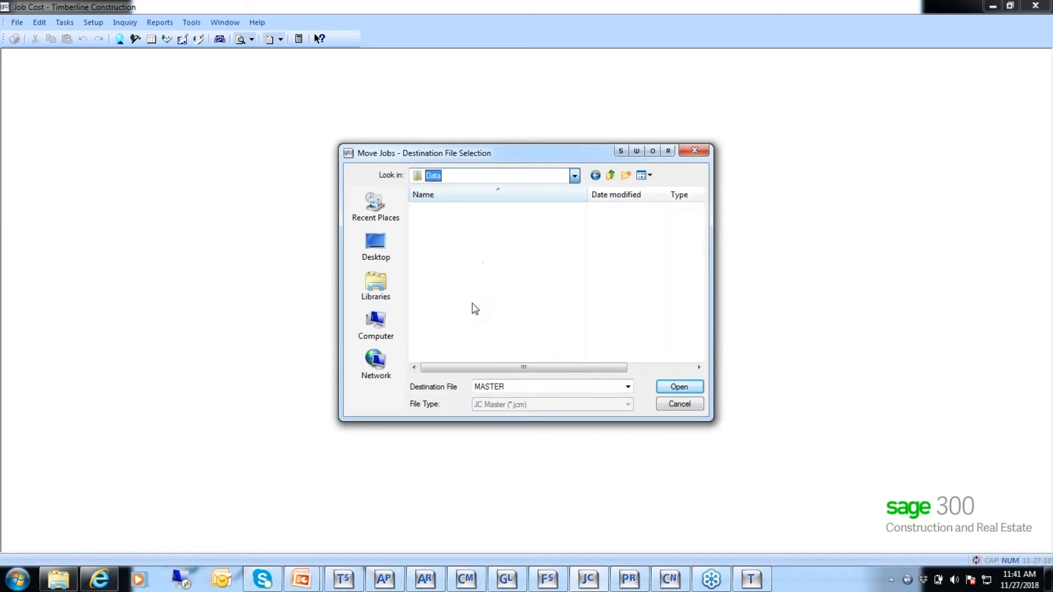
pyautogui.moveTo(696, 262); pyautogui.dragTo(695, 309)
pyautogui.doubleClick(470, 321)
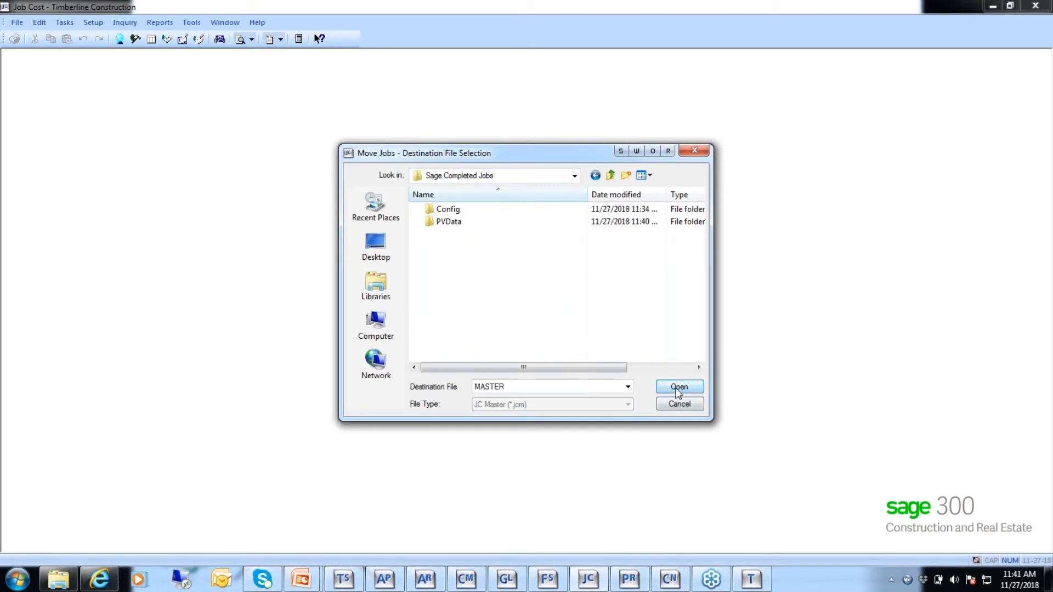
pyautogui.click(680, 387)
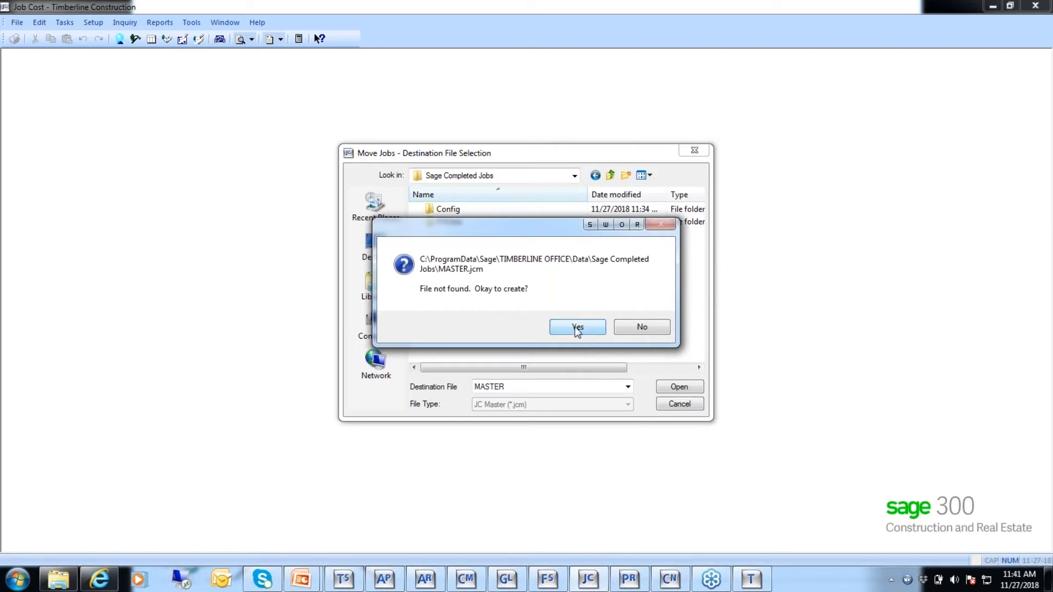
pyautogui.click(576, 327)
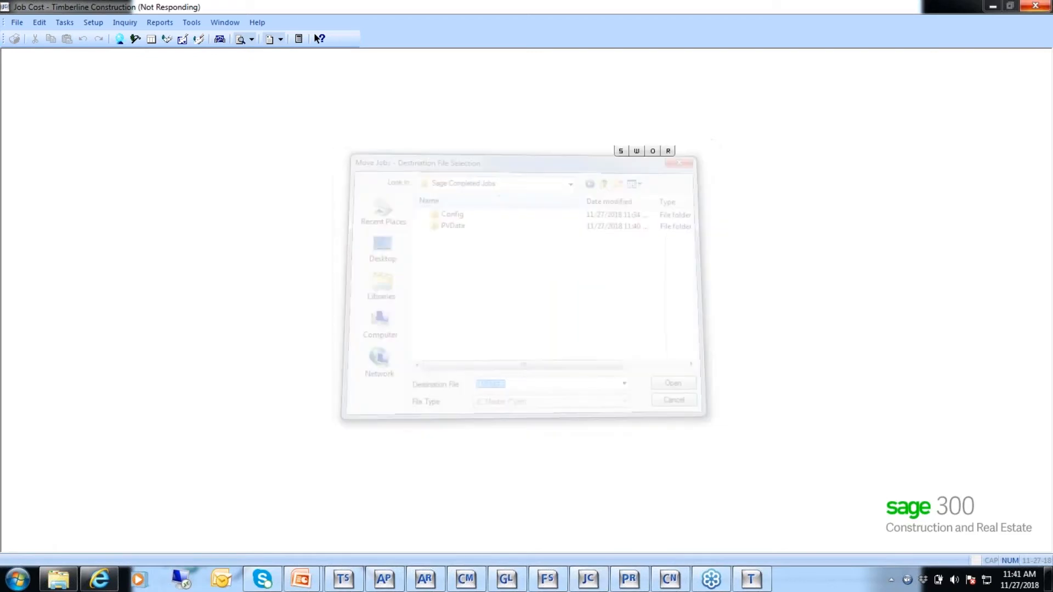
# Add a condition to the job move that the job Status is equal to Closed.
pyautogui.click(636, 339)
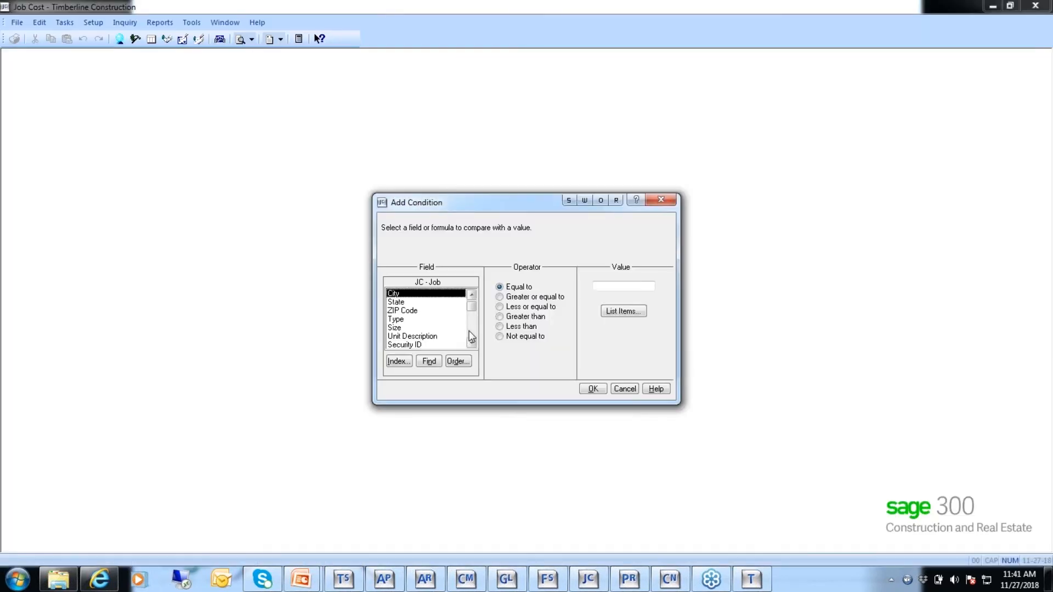
pyautogui.scroll(-5, 470, 330)
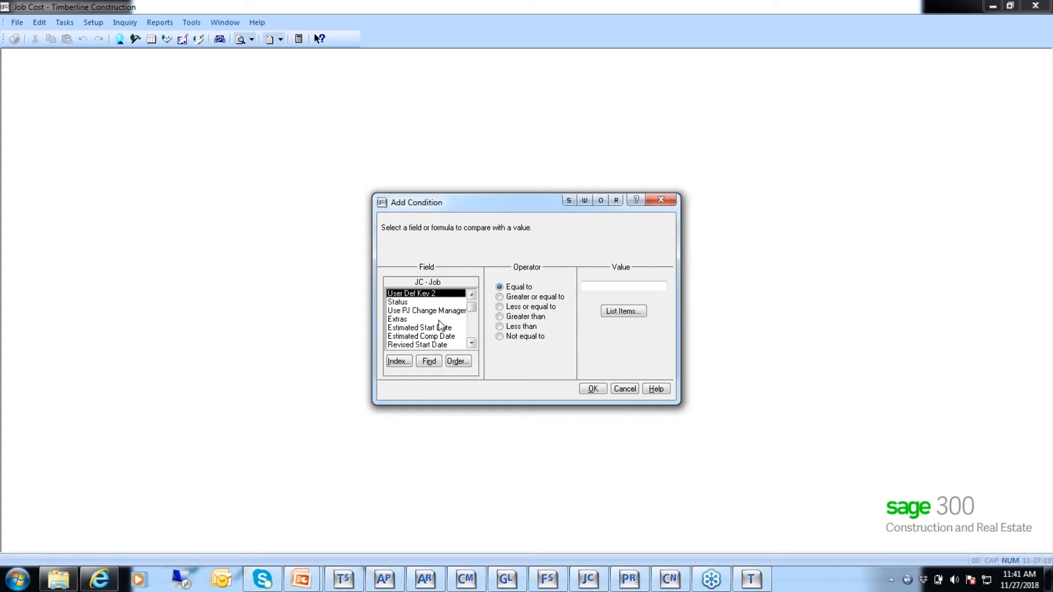
pyautogui.click(409, 302)
pyautogui.click(615, 310)
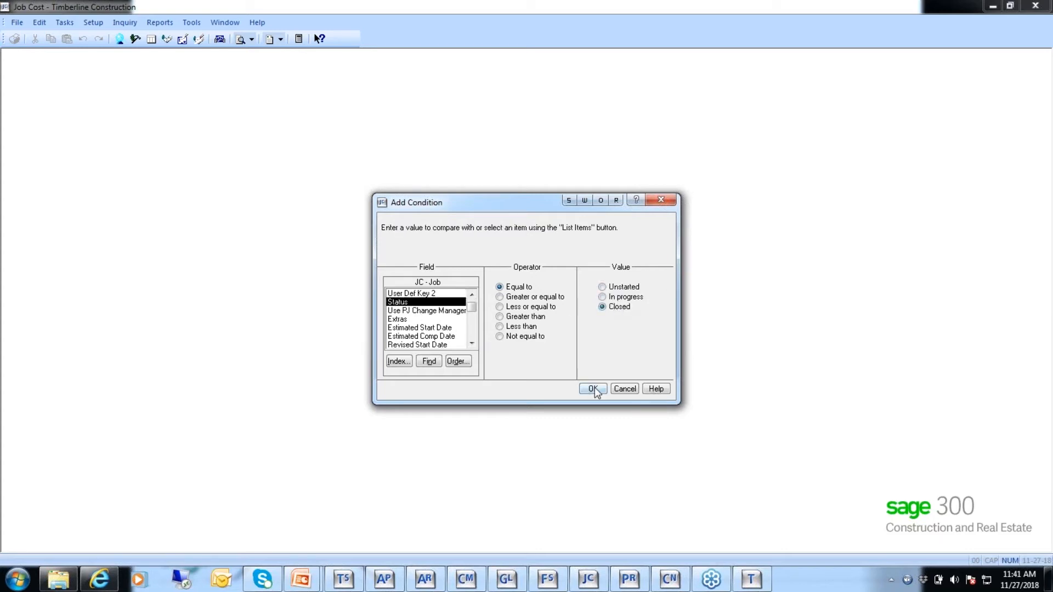
pyautogui.click(592, 389)
# Accept the condition selection, start the job move and check its progress in the background tasks.
pyautogui.click(498, 346)
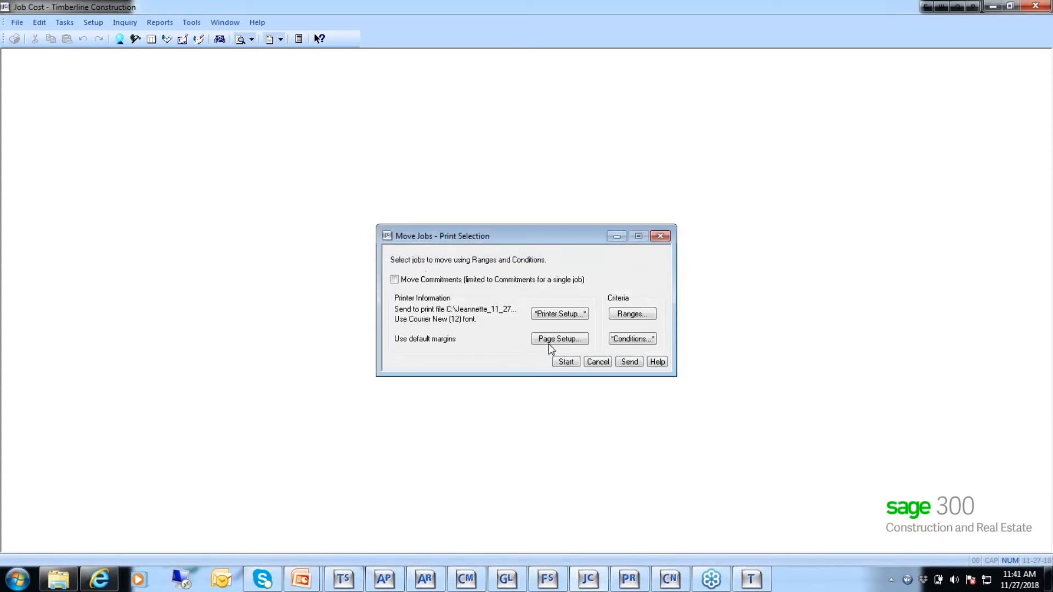
pyautogui.click(566, 362)
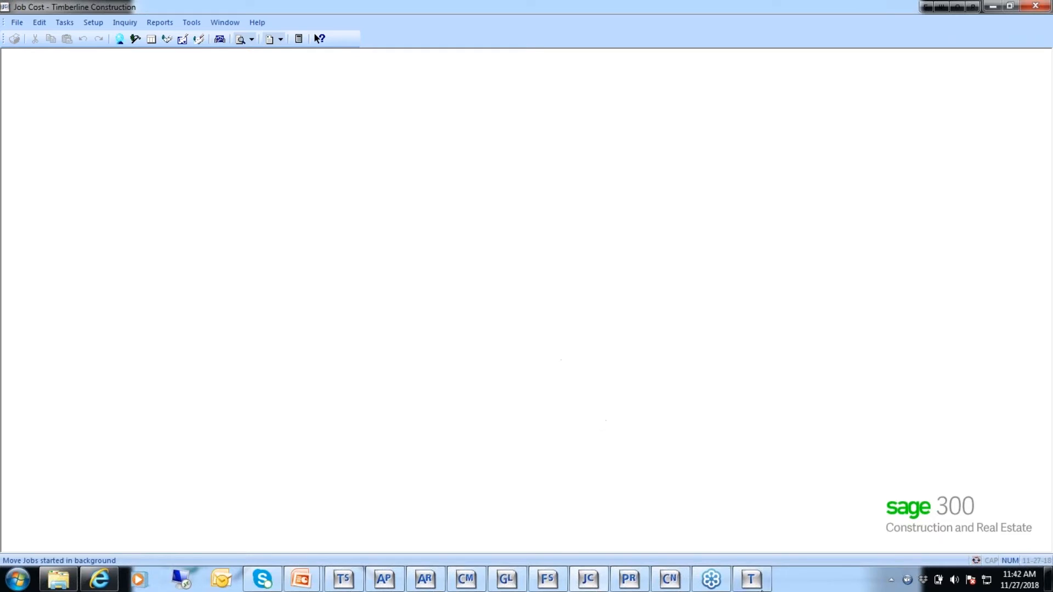
pyautogui.click(752, 580)
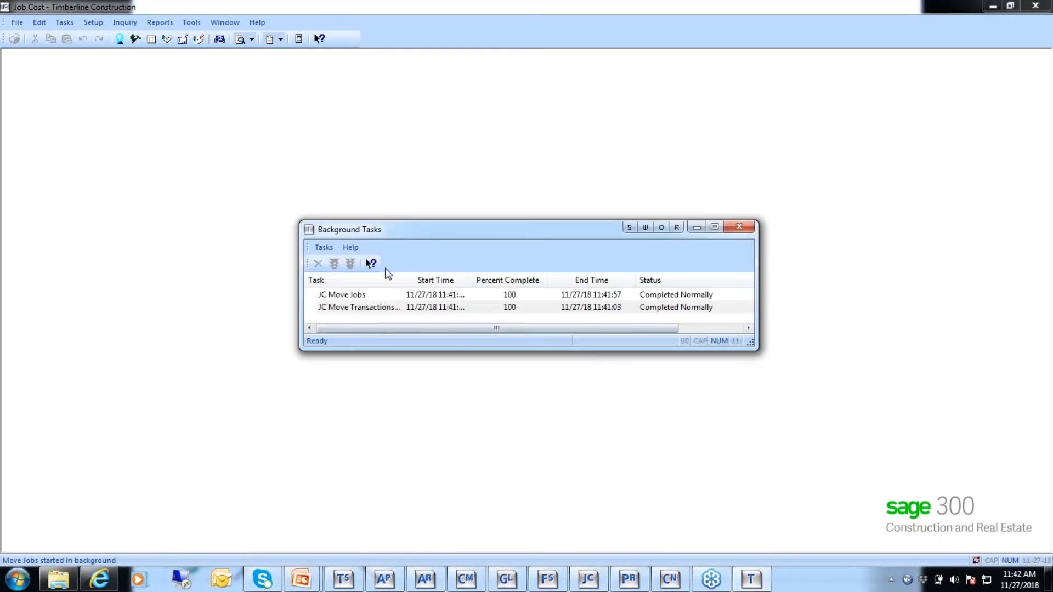
# Switch Job Cost to the Sage Completed Jobs company.
pyautogui.click(88, 20)
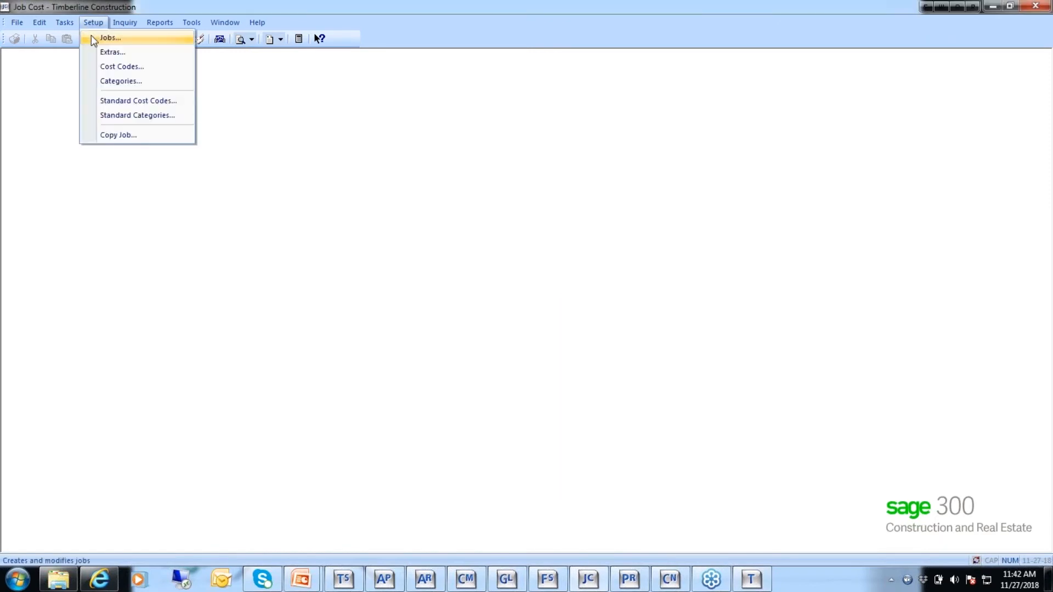
pyautogui.click(91, 35)
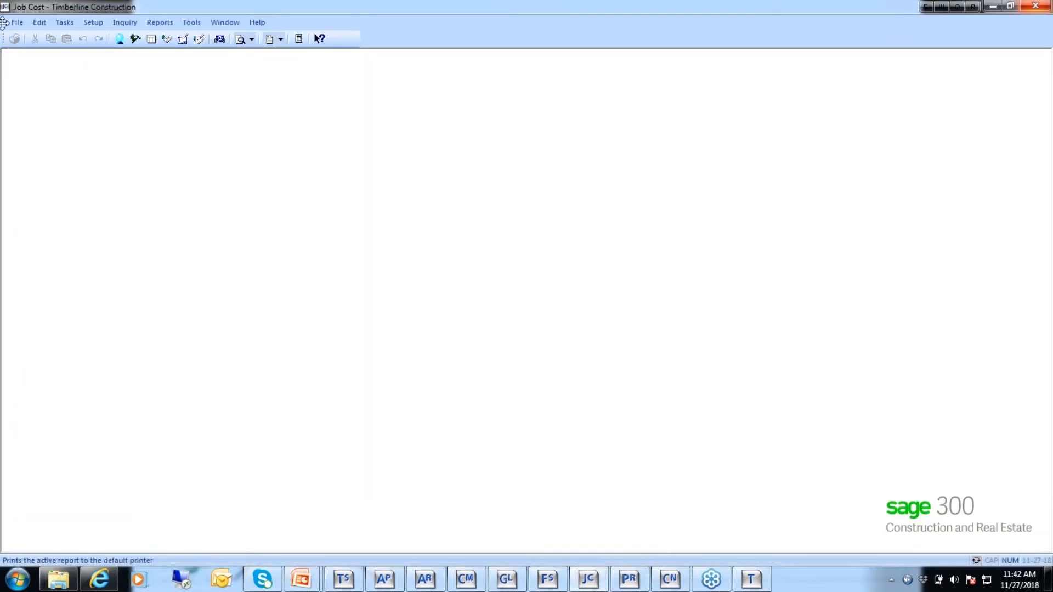
pyautogui.click(17, 22)
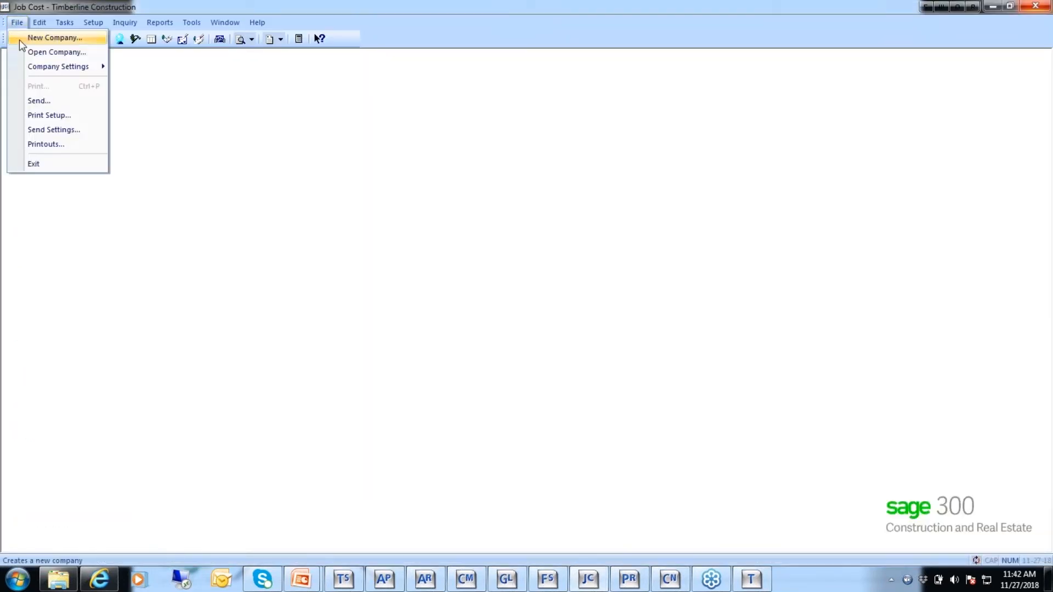
pyautogui.click(22, 50)
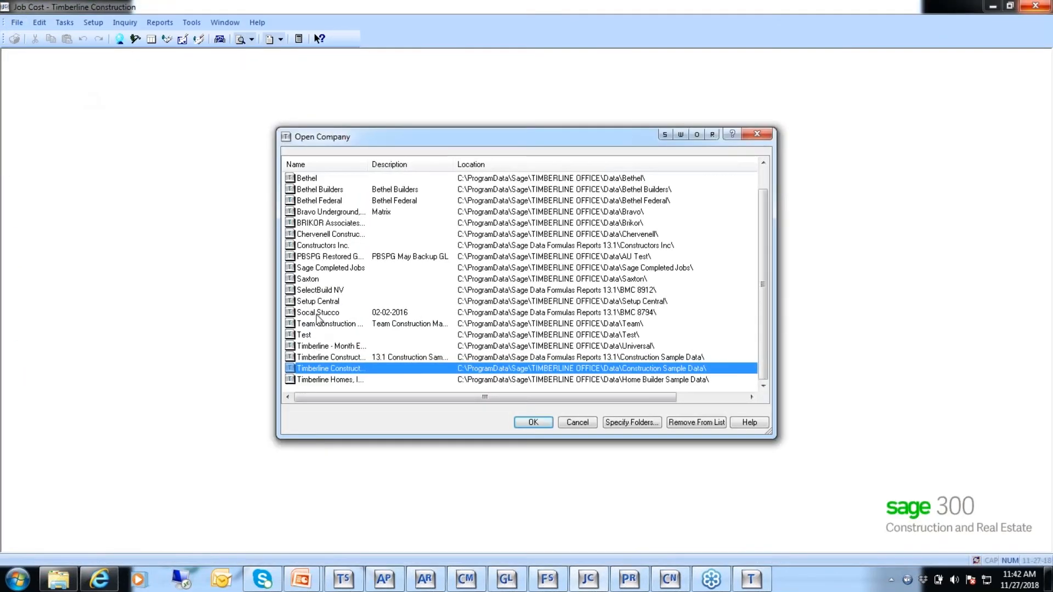
pyautogui.click(326, 269)
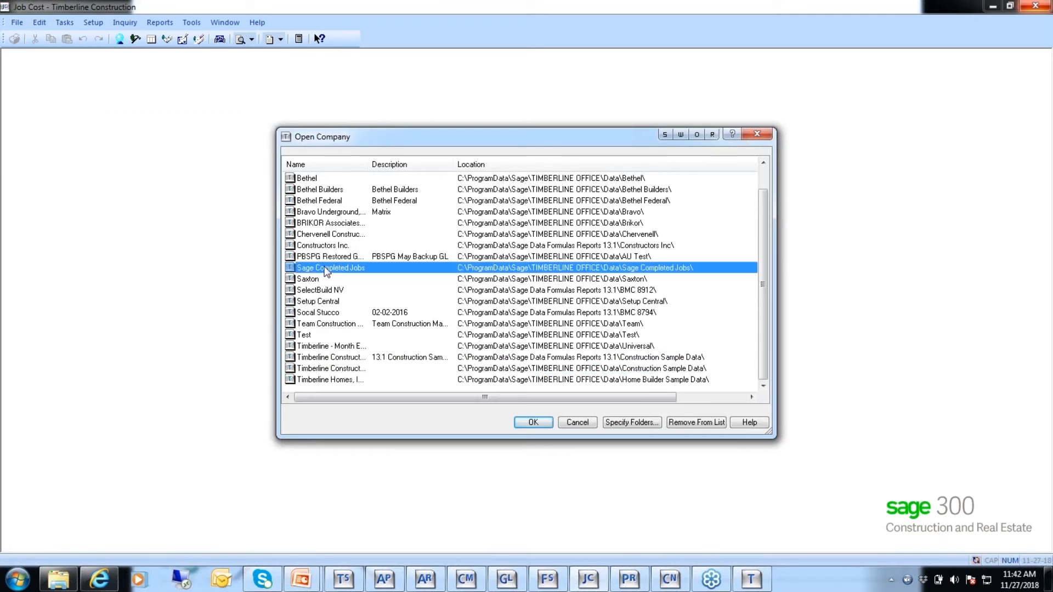
pyautogui.doubleClick(326, 269)
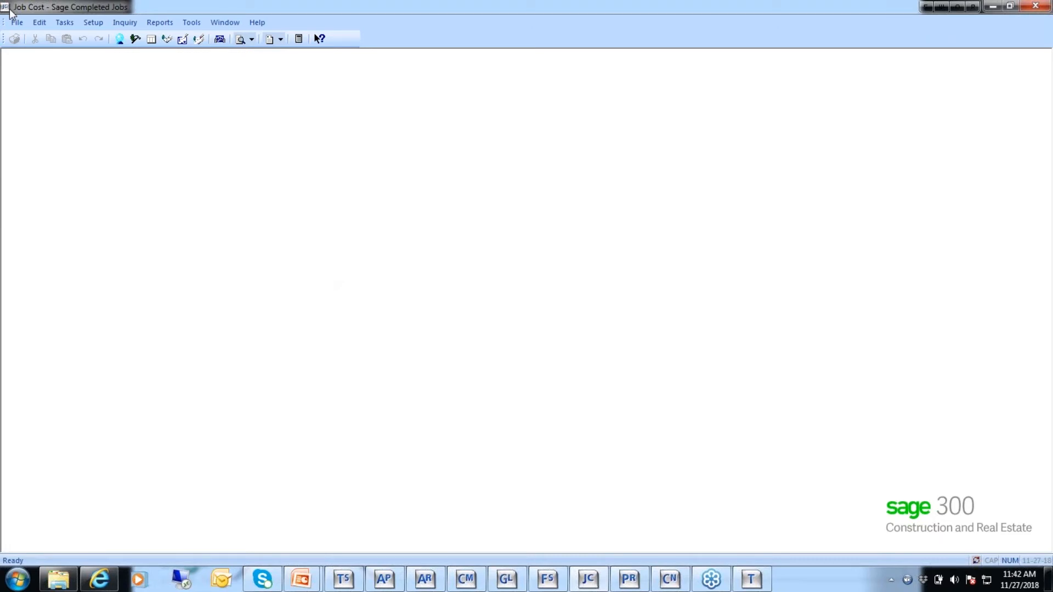
# Look up the list of moved jobs in Job Setup, skipping payroll tax verification, and close Job Setup without selecting a job.
pyautogui.click(91, 23)
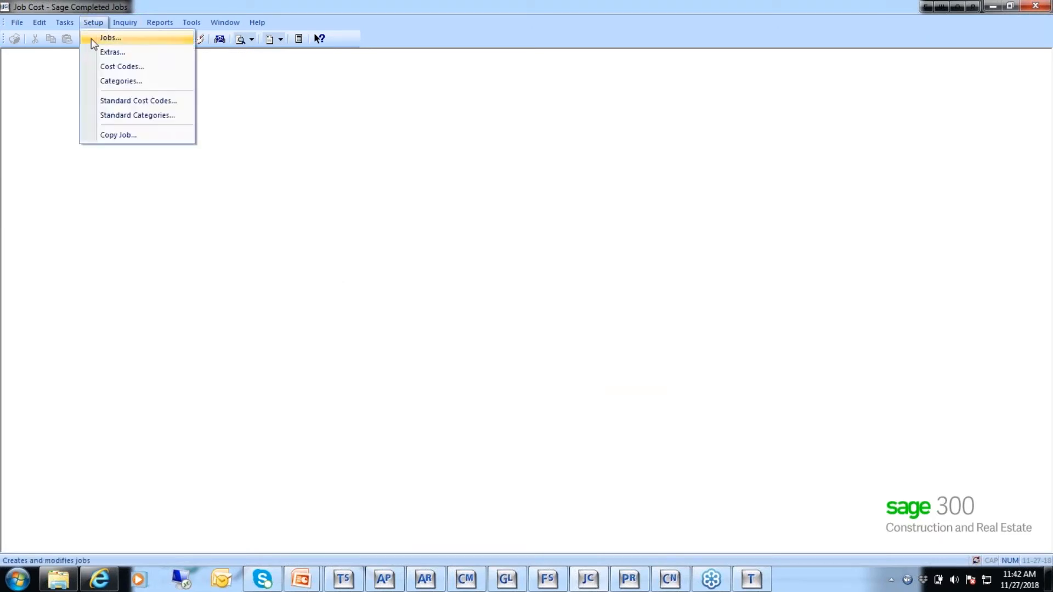
pyautogui.moveTo(123, 23)
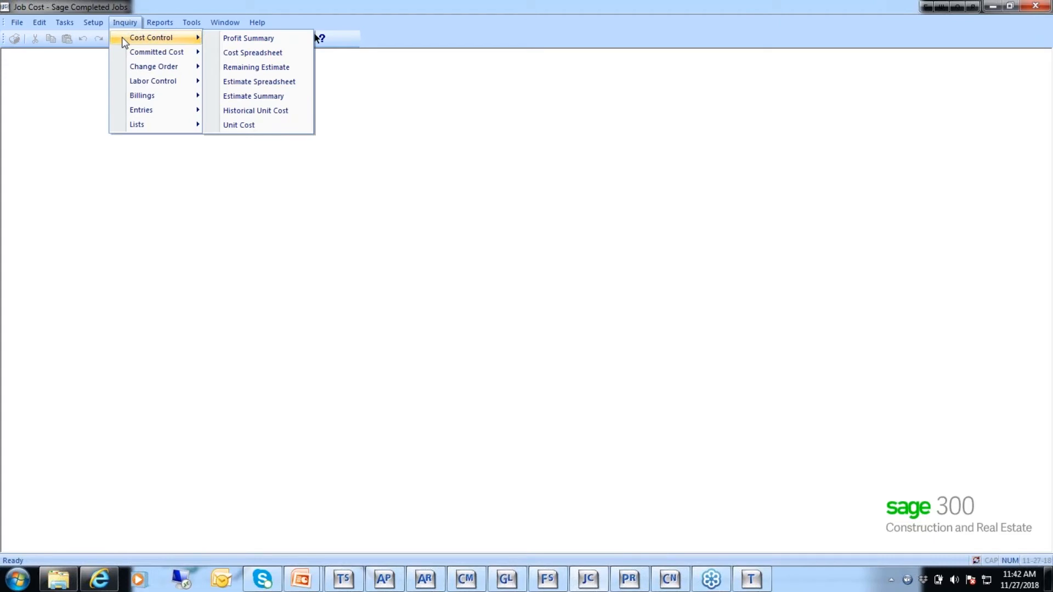
pyautogui.click(86, 21)
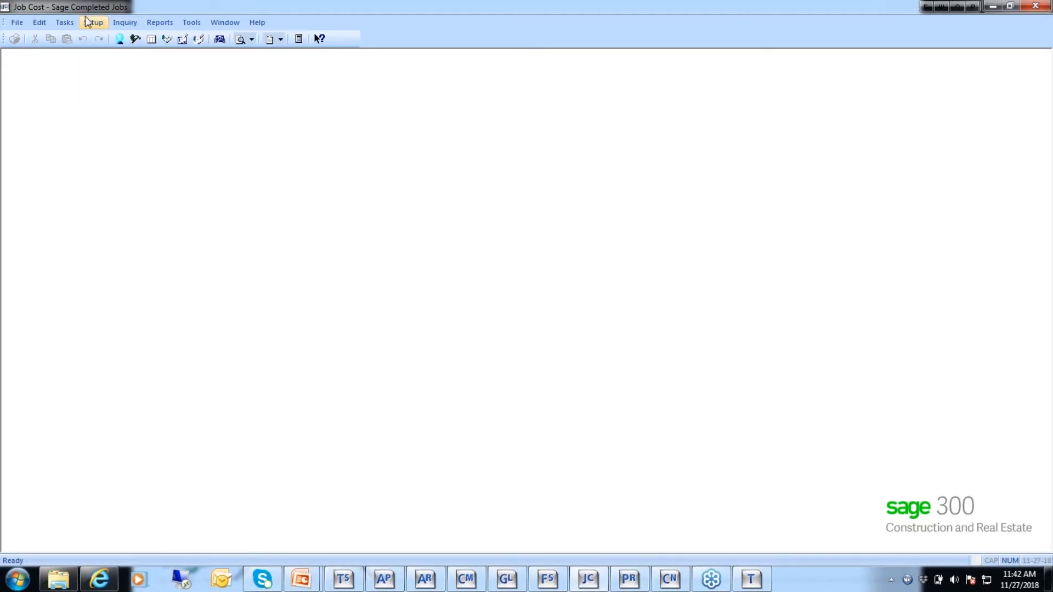
pyautogui.click(91, 23)
pyautogui.click(104, 37)
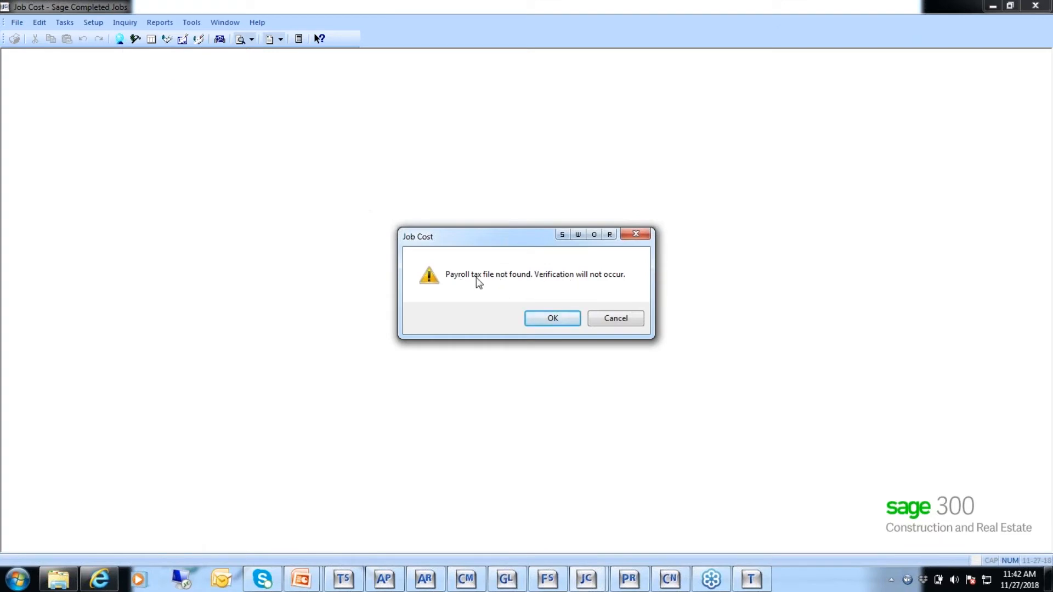
pyautogui.click(537, 323)
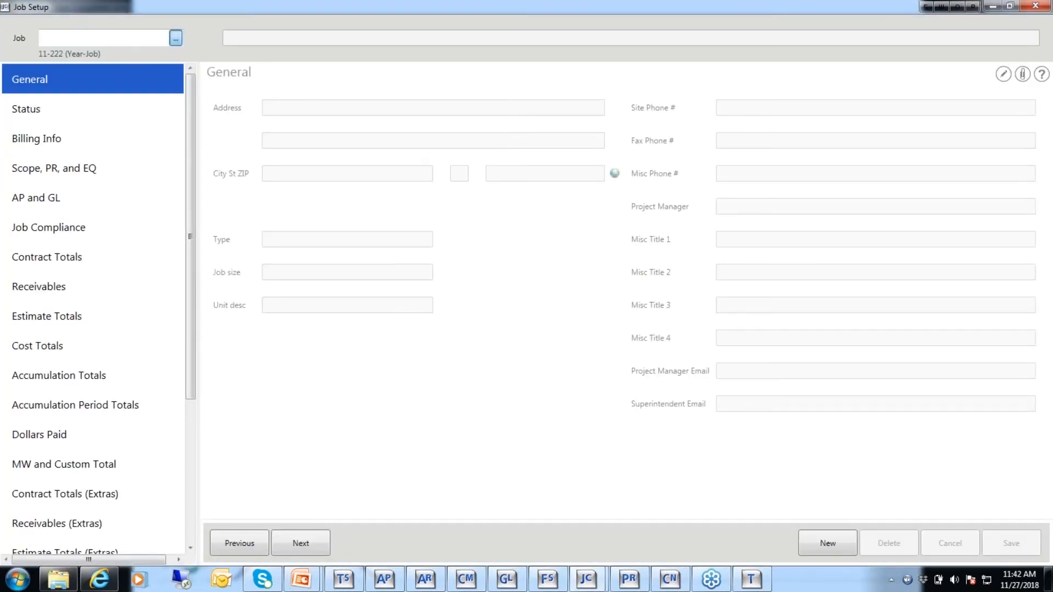
pyautogui.click(176, 38)
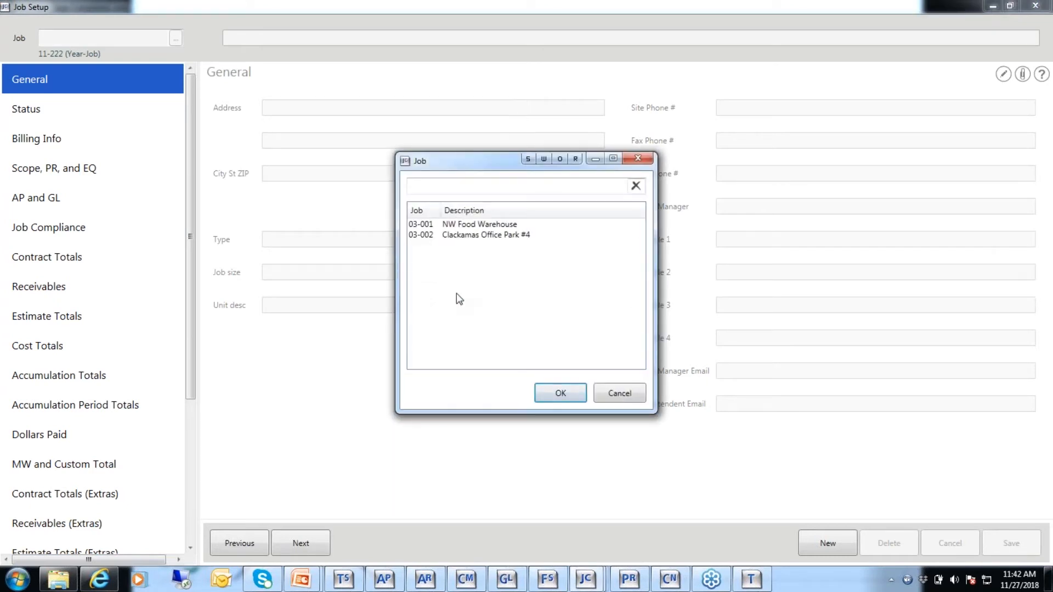
pyautogui.click(620, 399)
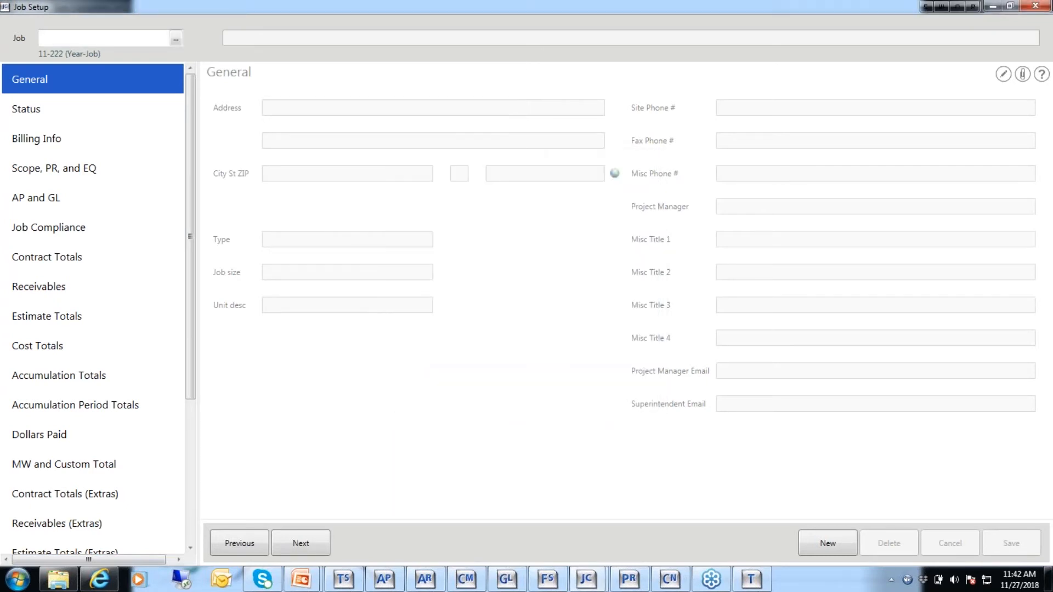
pyautogui.click(1039, 6)
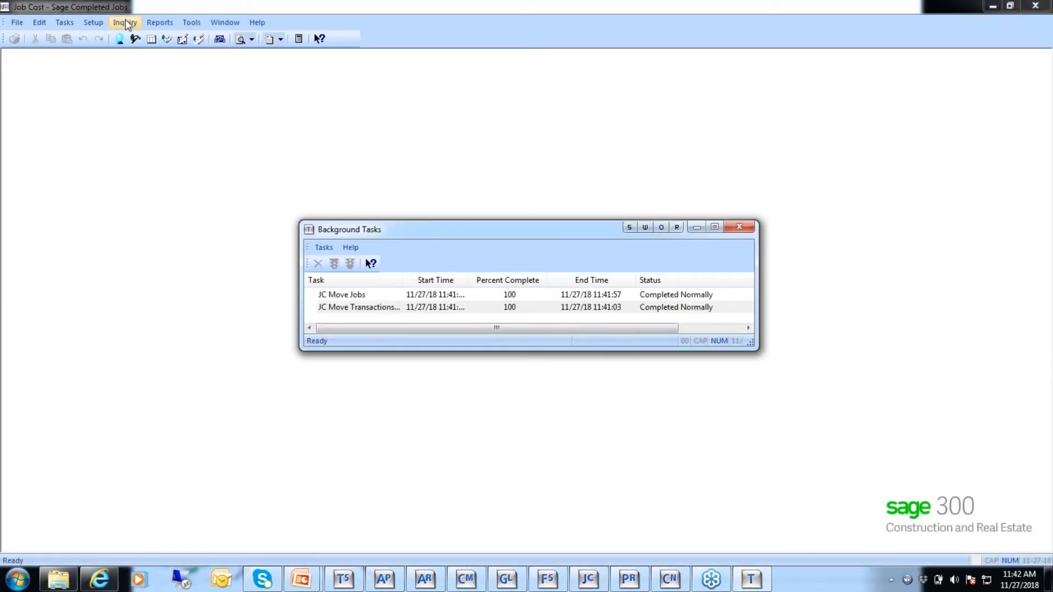
# View the Profit Summary inquiry for the Current transaction file, examine job 03-001 NW Food Warehouse by cost code, and close the inquiry.
pyautogui.click(126, 20)
pyautogui.moveTo(127, 38)
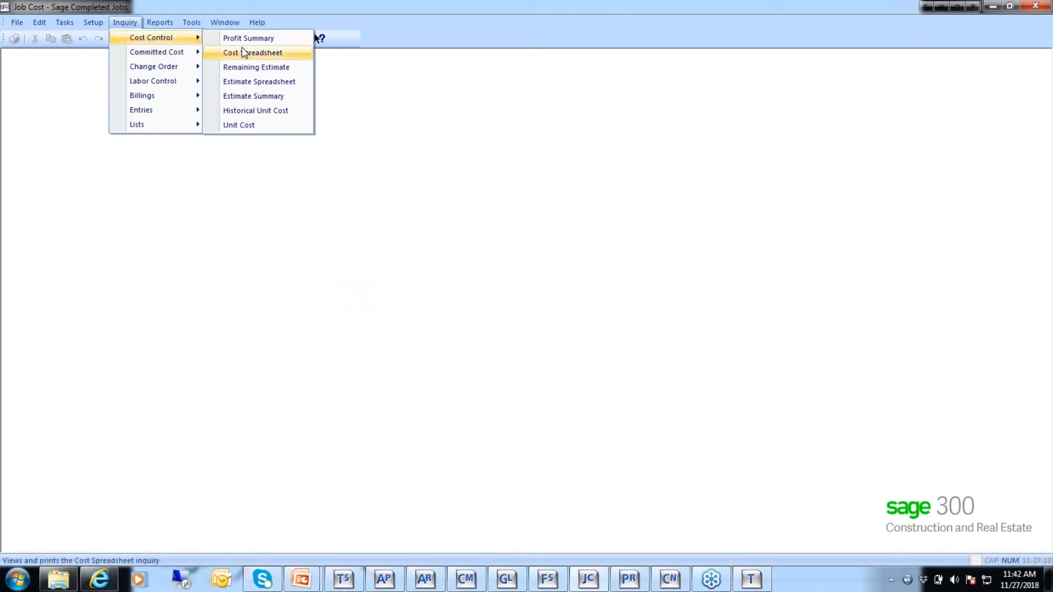
pyautogui.click(248, 38)
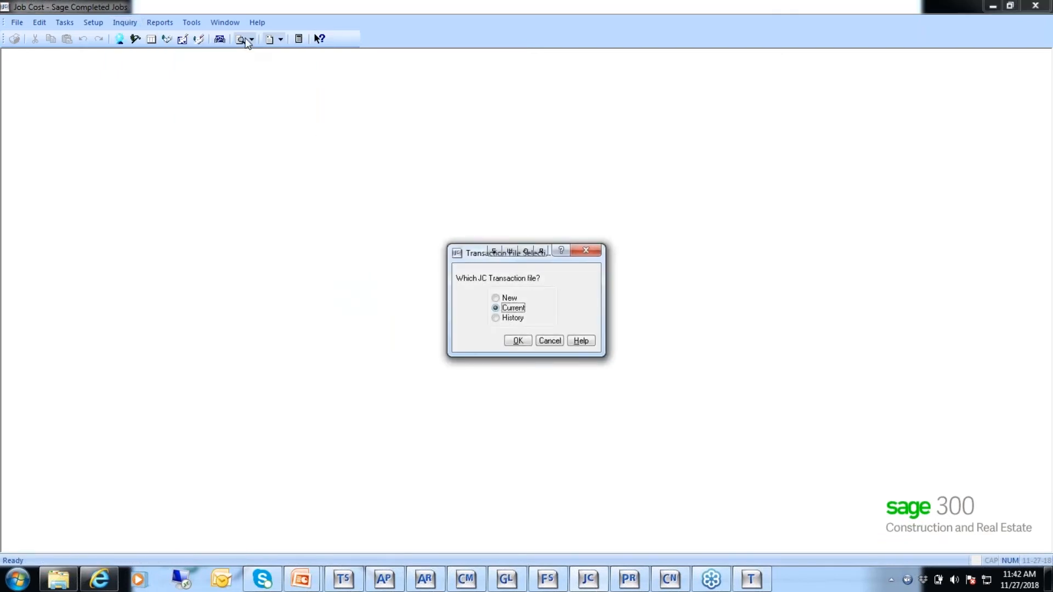
pyautogui.click(517, 341)
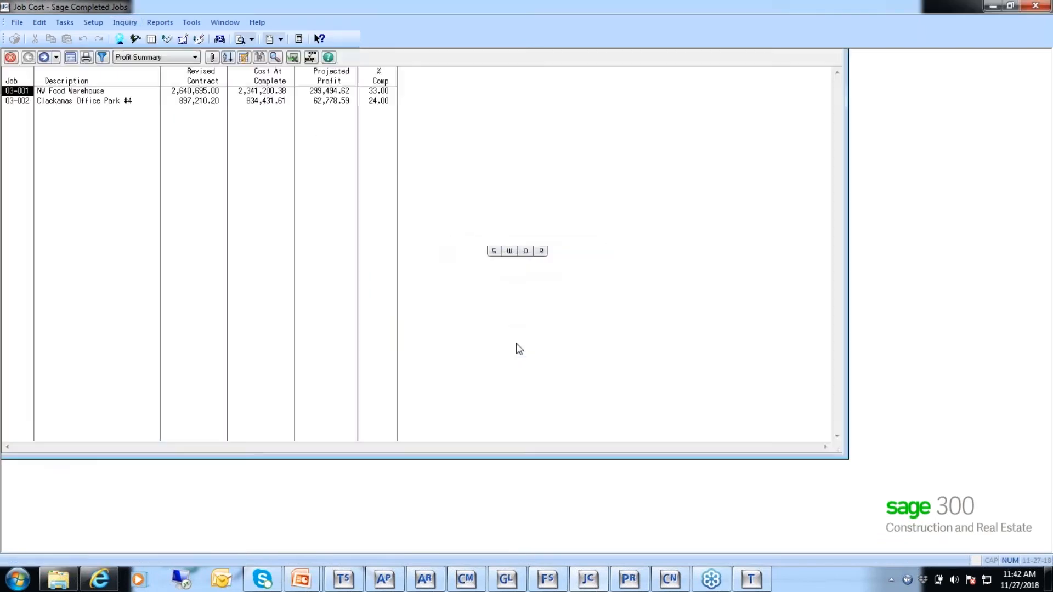
pyautogui.doubleClick(18, 92)
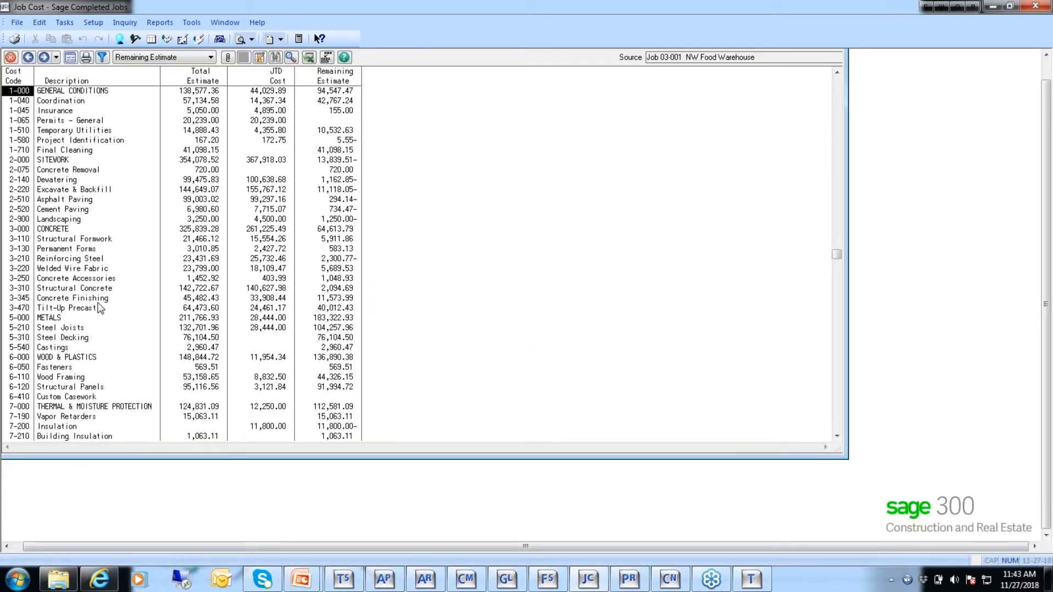
pyautogui.click(28, 57)
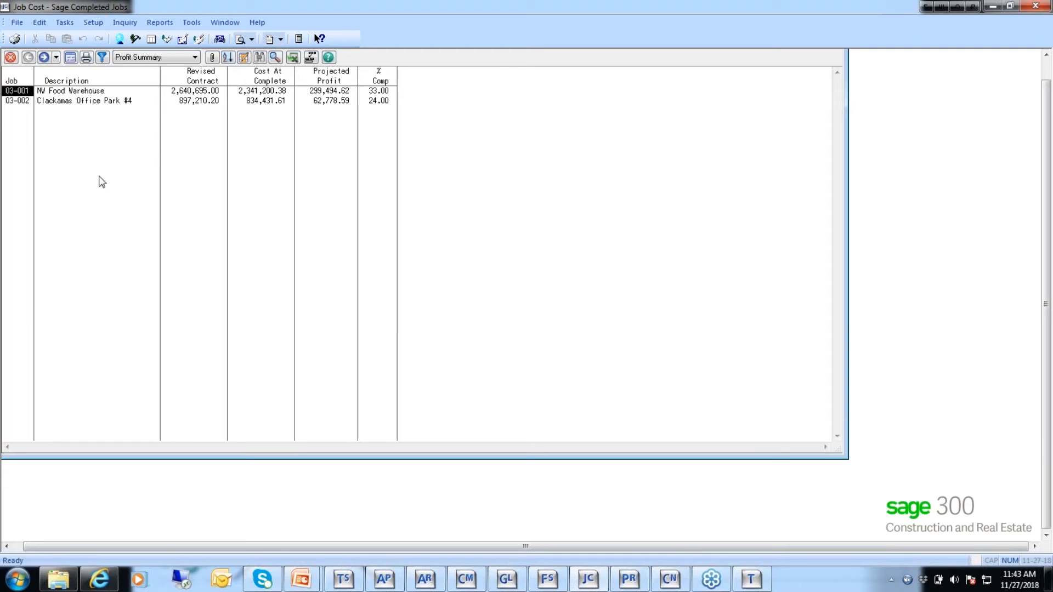
pyautogui.click(11, 57)
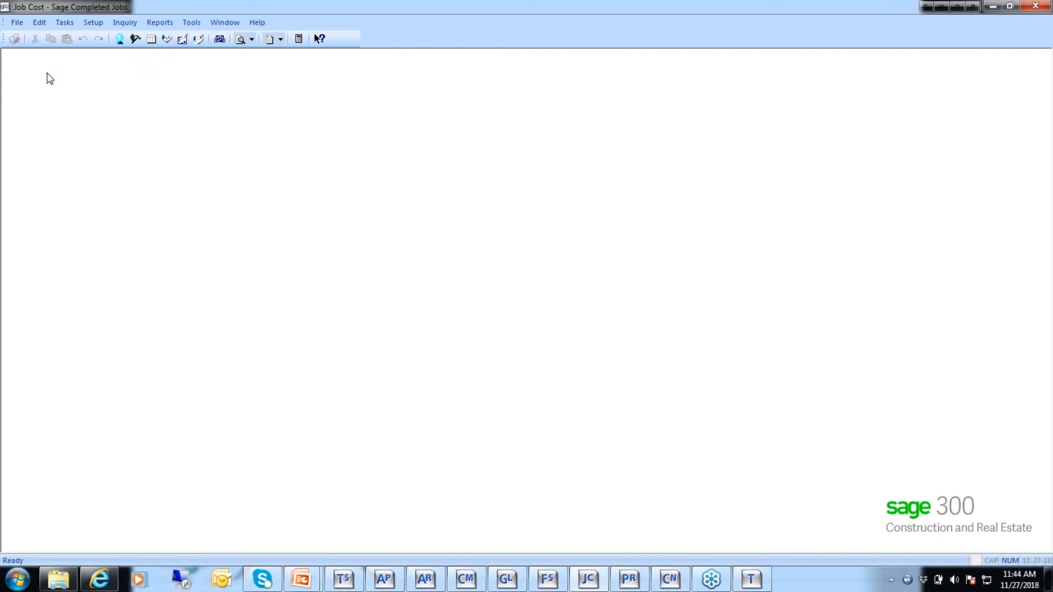
# Reopen the Timberline Construction company stored in the TIMBERLINE OFFICE Construction Sample Data folder.
pyautogui.click(17, 25)
pyautogui.click(33, 49)
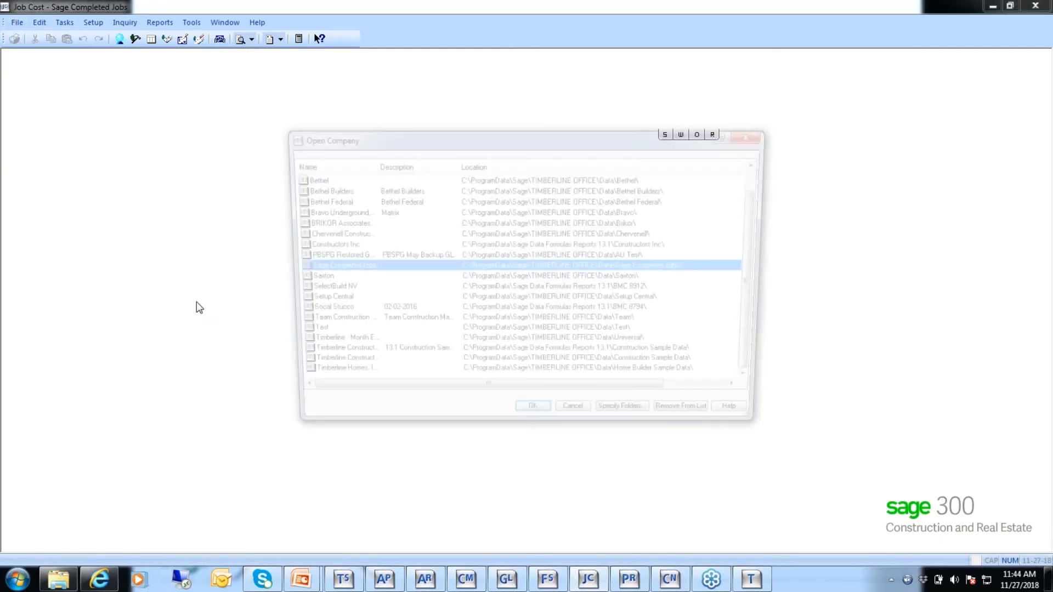
pyautogui.click(379, 368)
pyautogui.click(538, 423)
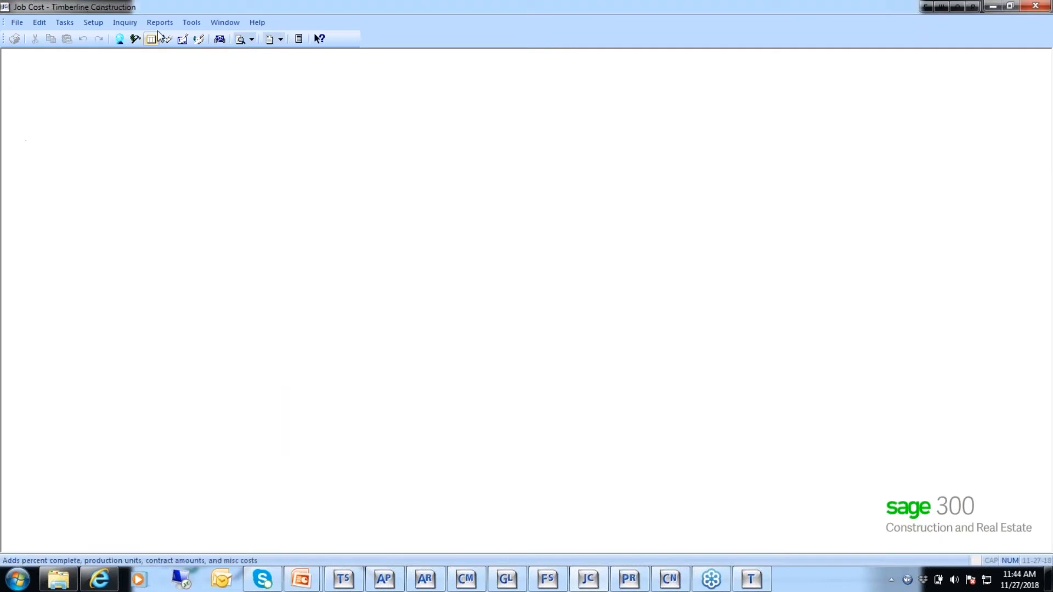
# Set up File Doctor to compact good files for the JC Master and Current transaction files, and cancel without starting it.
pyautogui.click(187, 25)
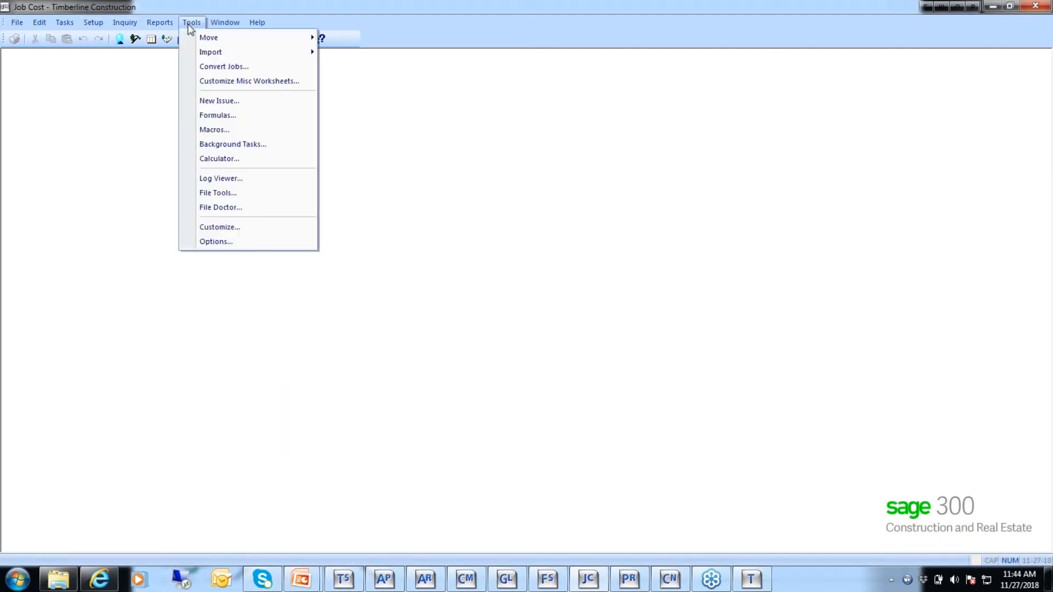
pyautogui.click(225, 209)
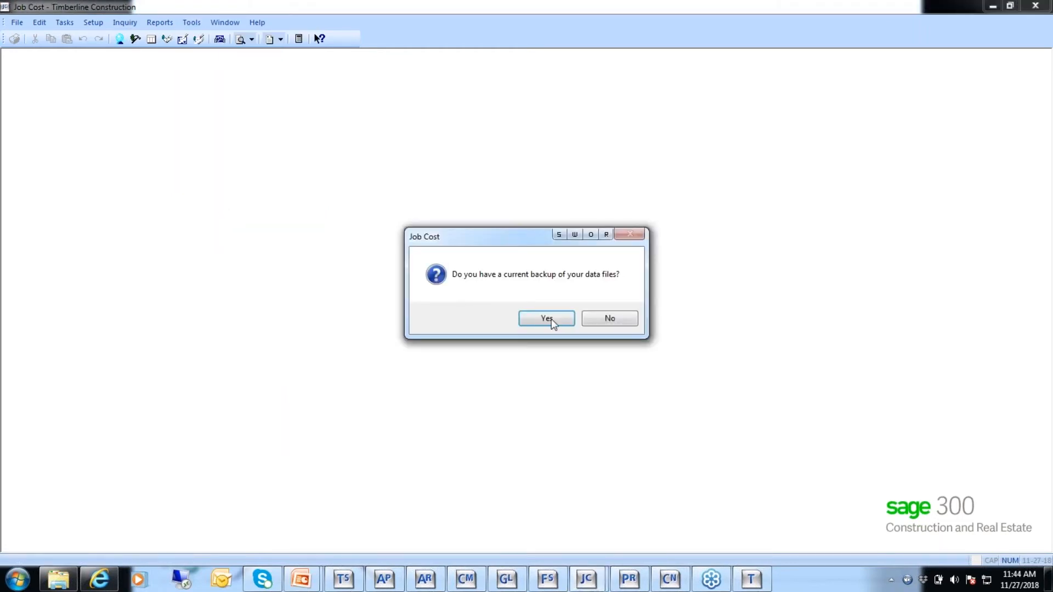
pyautogui.click(617, 319)
pyautogui.click(536, 320)
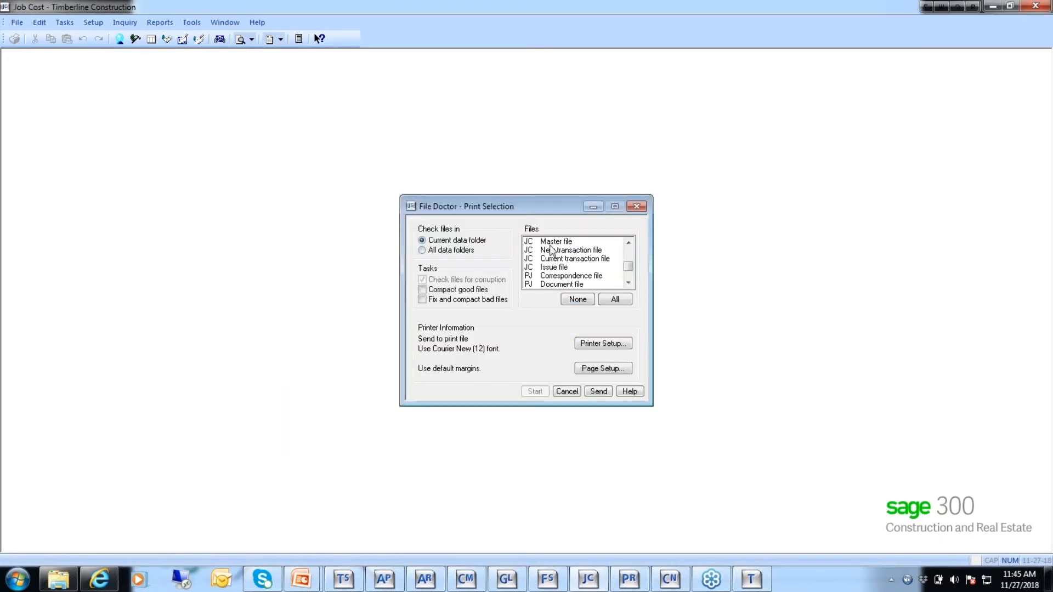
pyautogui.click(550, 246)
pyautogui.click(561, 259)
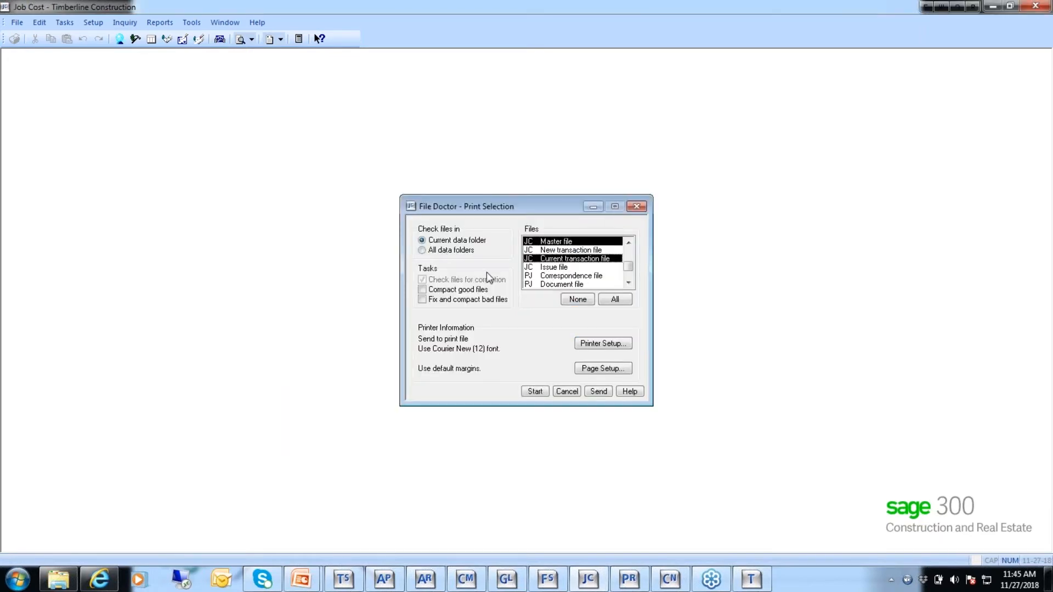
pyautogui.click(449, 290)
pyautogui.click(564, 392)
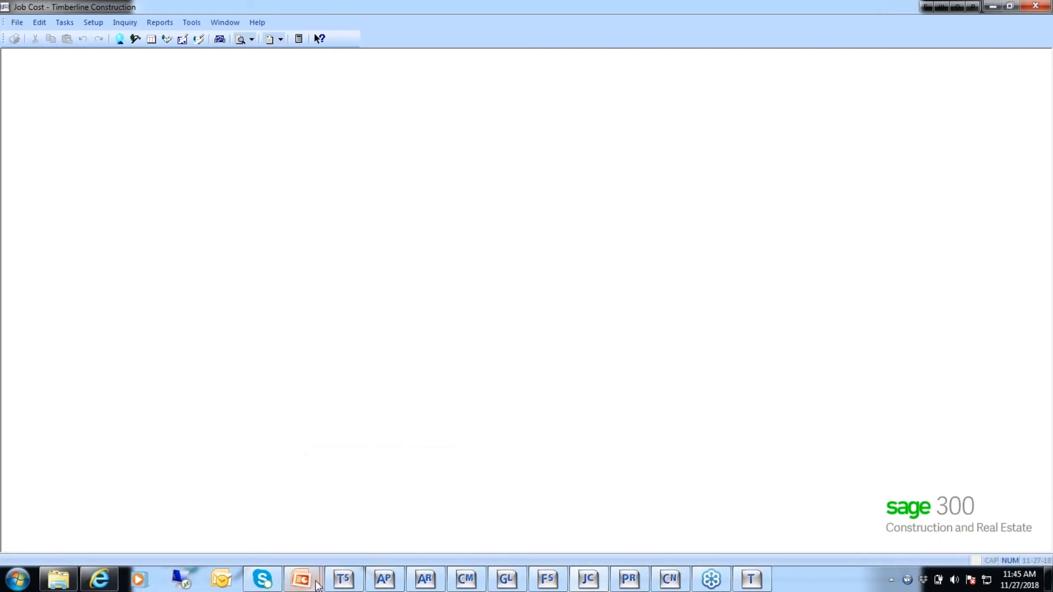
pyautogui.moveTo(301, 579)
pyautogui.click(380, 519)
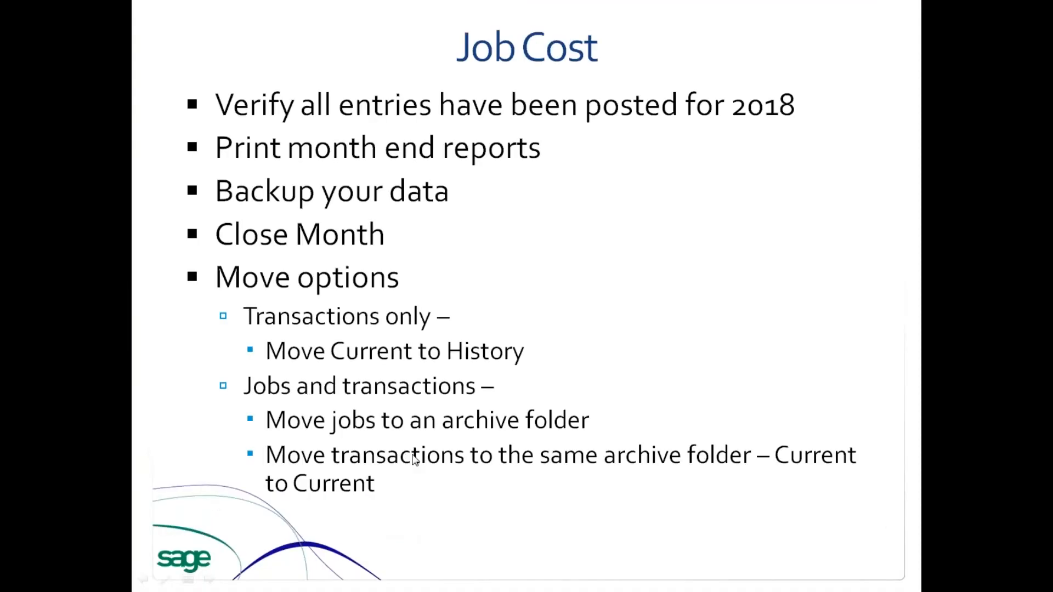
pyautogui.click(415, 460)
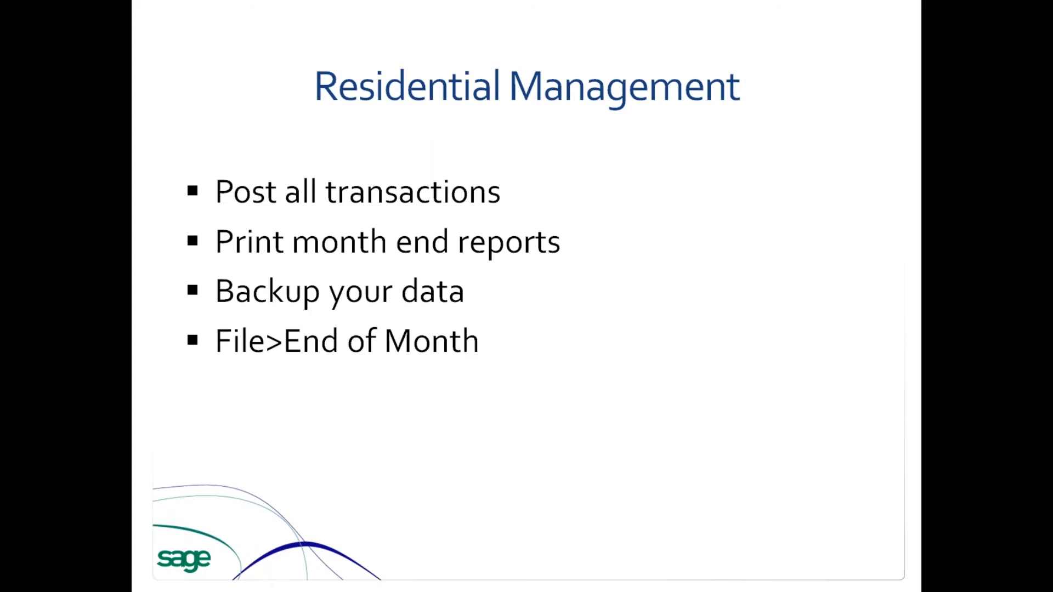
pyautogui.press('Right')
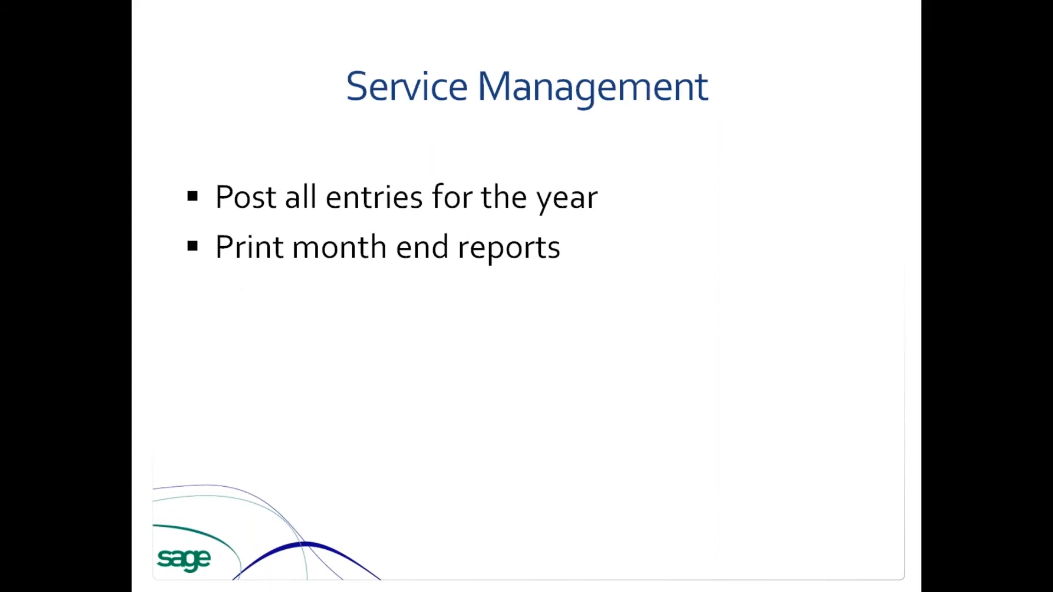
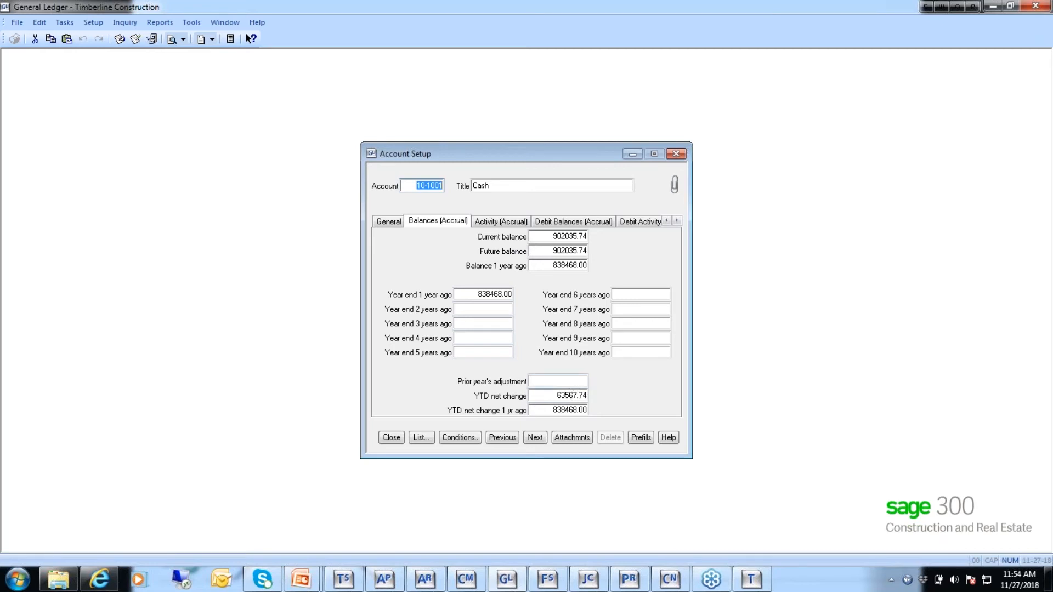
# Compare the accrual activity and accrual balances of General Ledger account 10-1001 Cash, and close Account Setup.
pyautogui.click(495, 222)
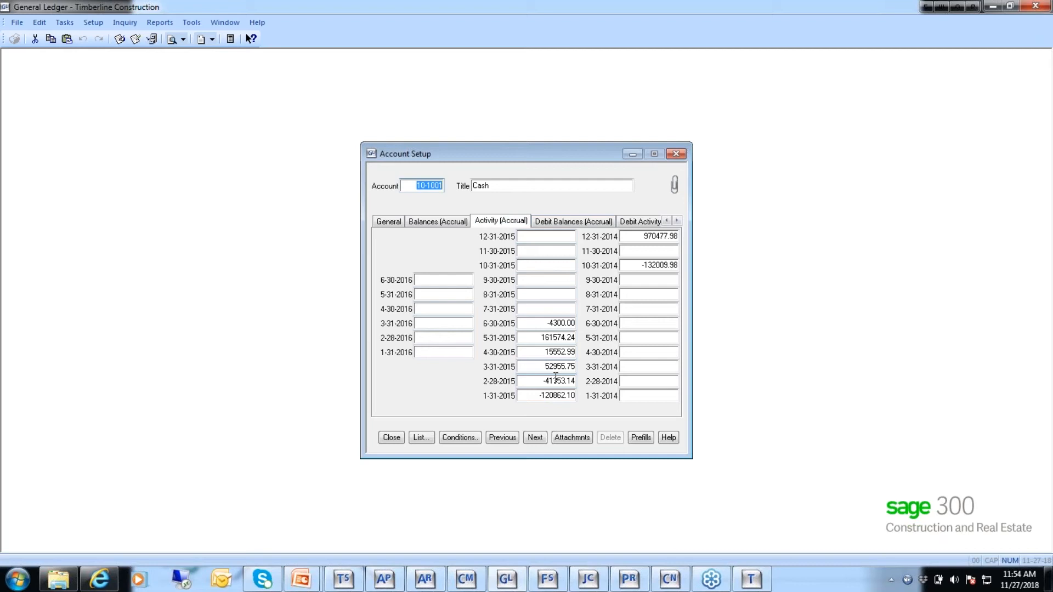
pyautogui.click(438, 222)
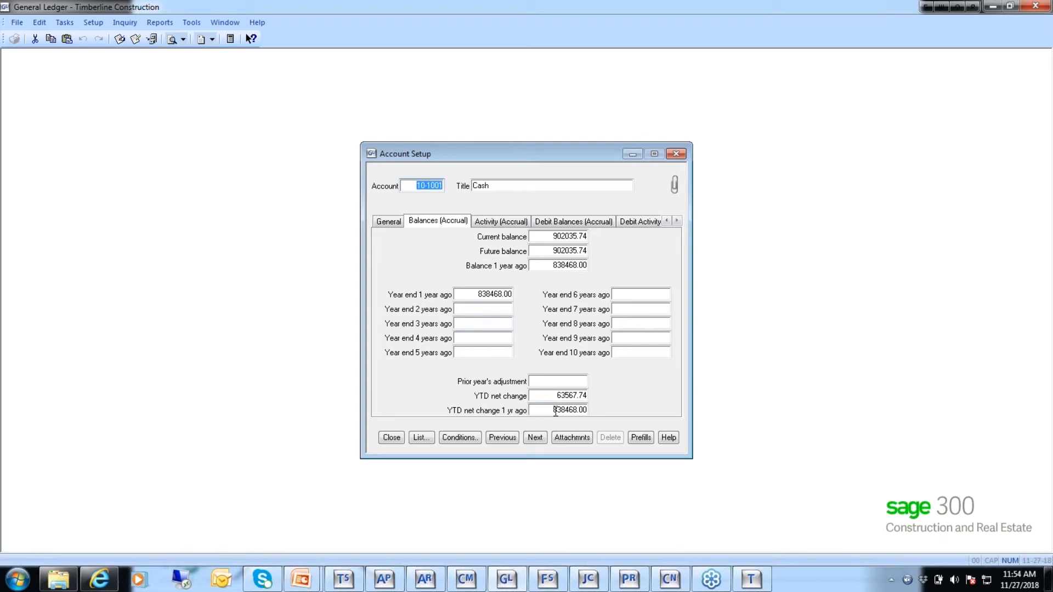
pyautogui.click(498, 222)
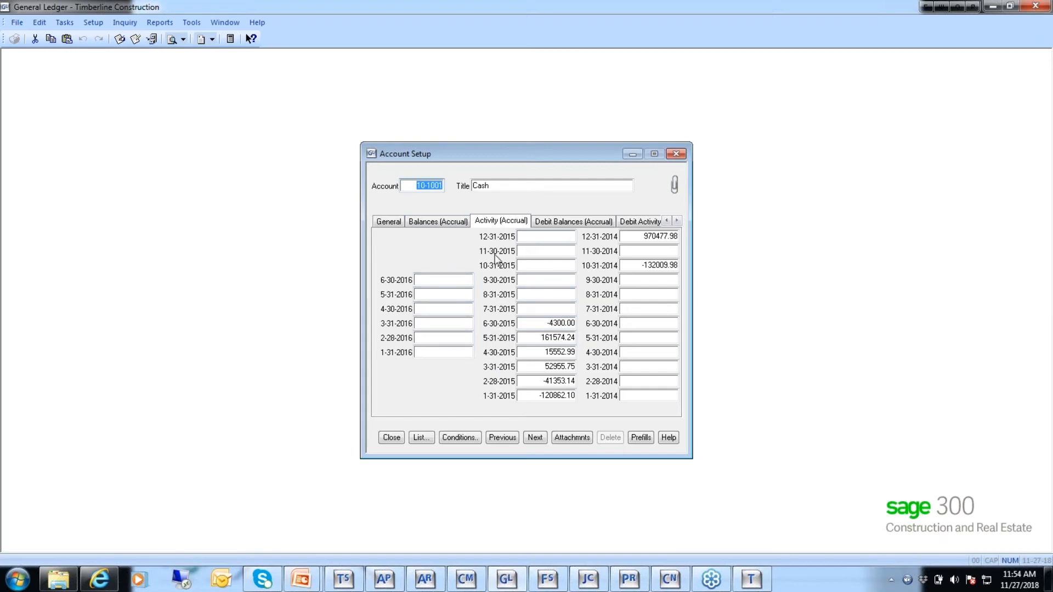
pyautogui.click(439, 222)
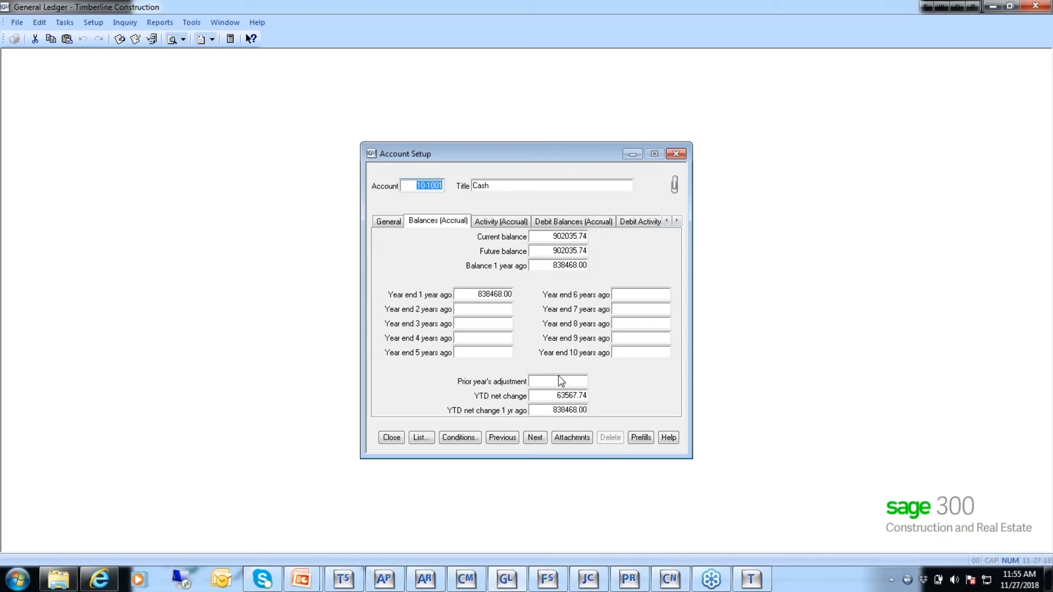
pyautogui.click(394, 441)
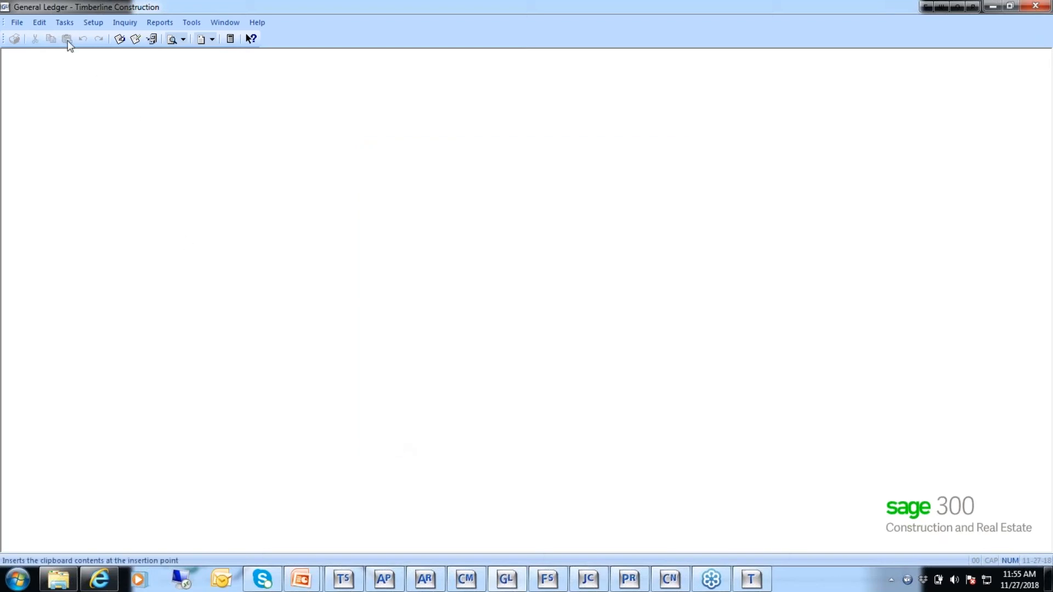
# Start closing the fiscal year for company 10 Timberline Construction, Inc, confirming the backup, and cancel at the earnings distribution.
pyautogui.click(64, 23)
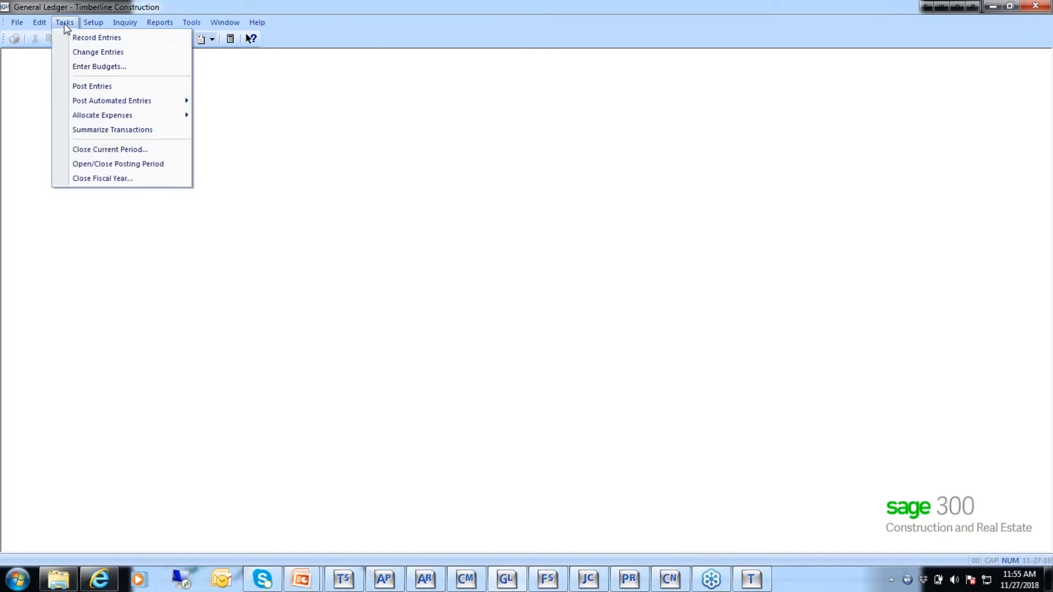
pyautogui.click(111, 179)
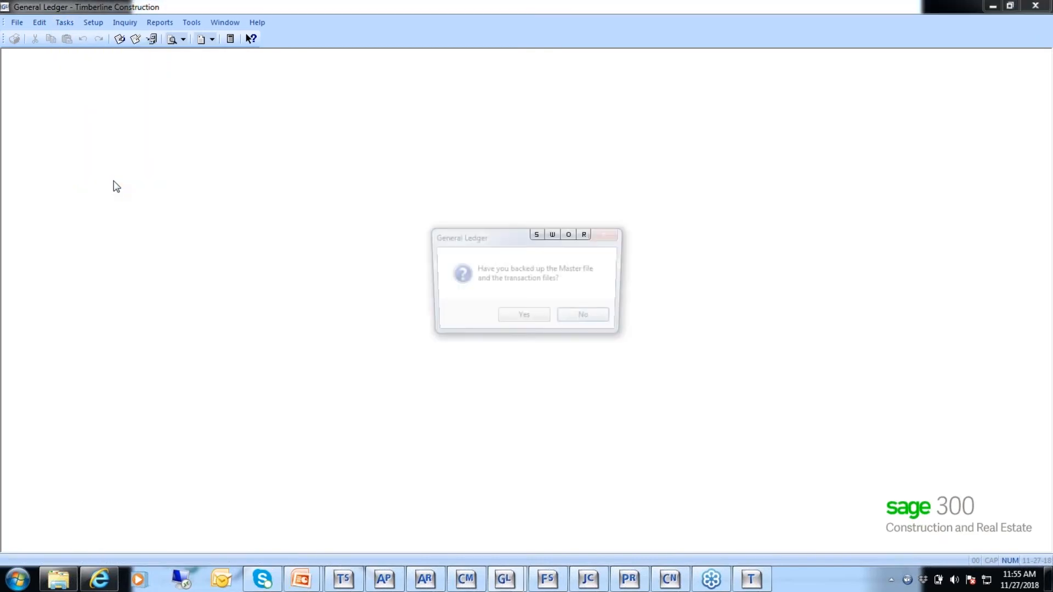
pyautogui.click(523, 319)
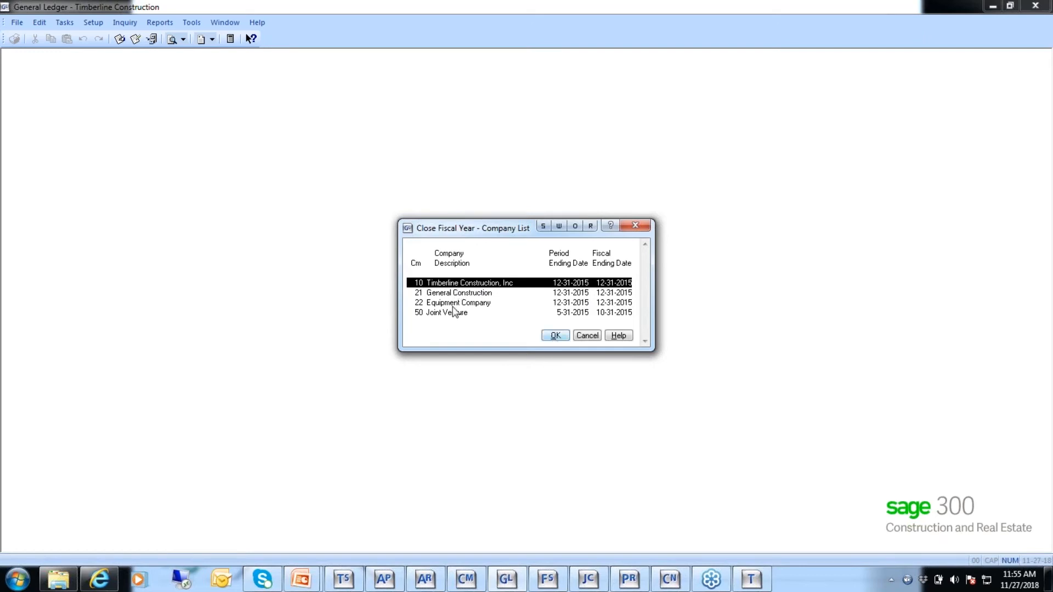
pyautogui.click(553, 335)
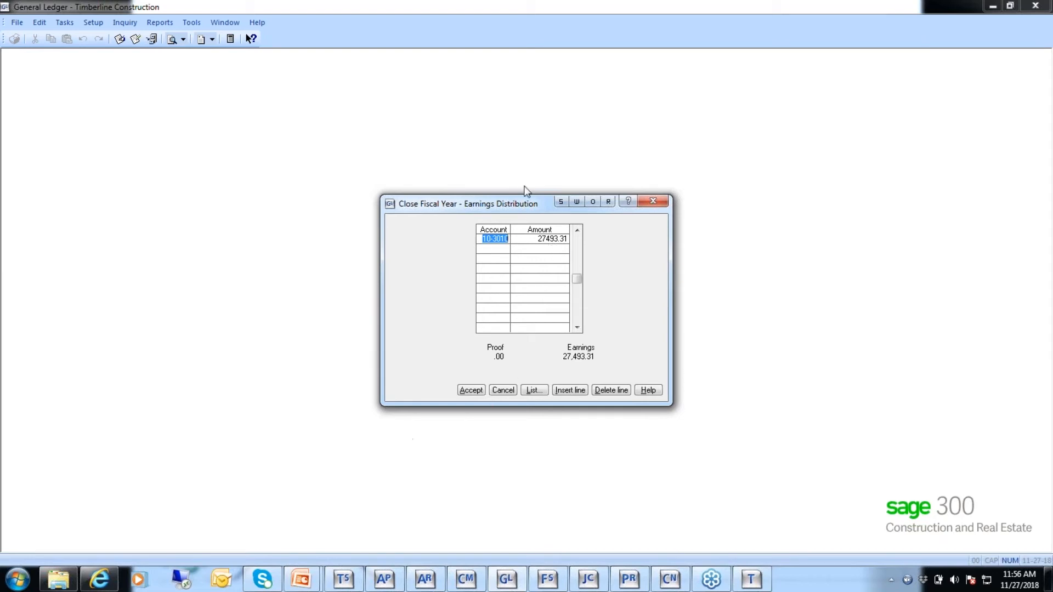
pyautogui.moveTo(548, 197); pyautogui.dragTo(659, 150)
pyautogui.click(611, 341)
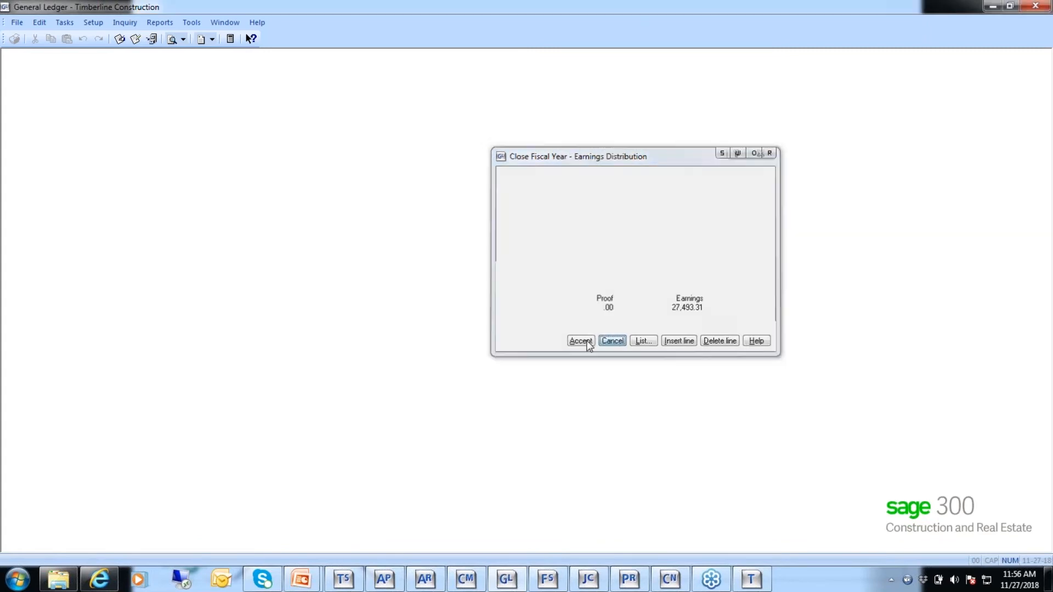
# Try out a base account 6999 titled new with the Expense and Current assets account types, and cancel it.
pyautogui.click(92, 22)
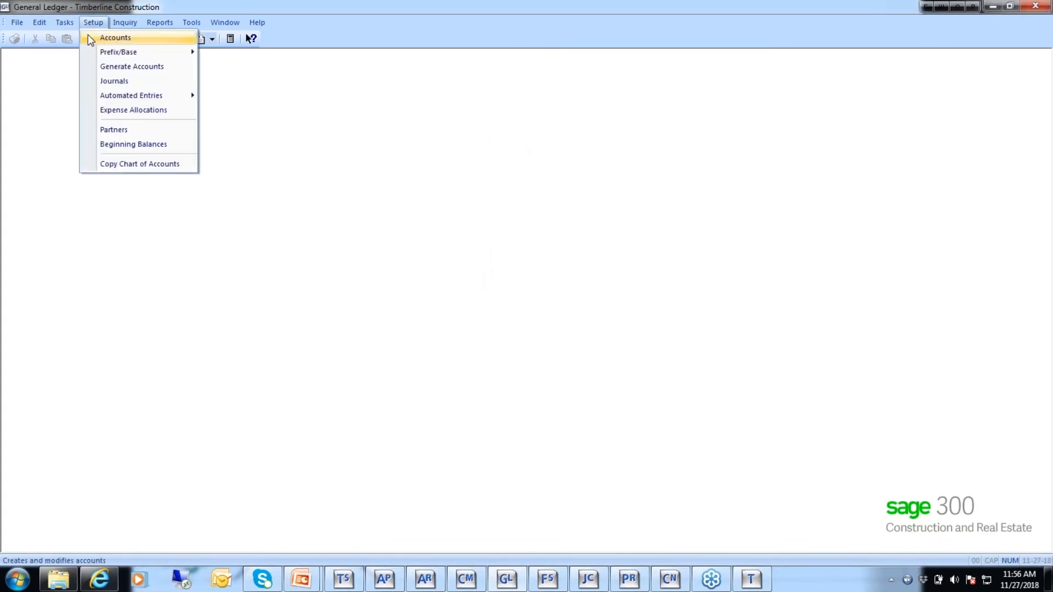
pyautogui.moveTo(137, 52)
pyautogui.click(266, 68)
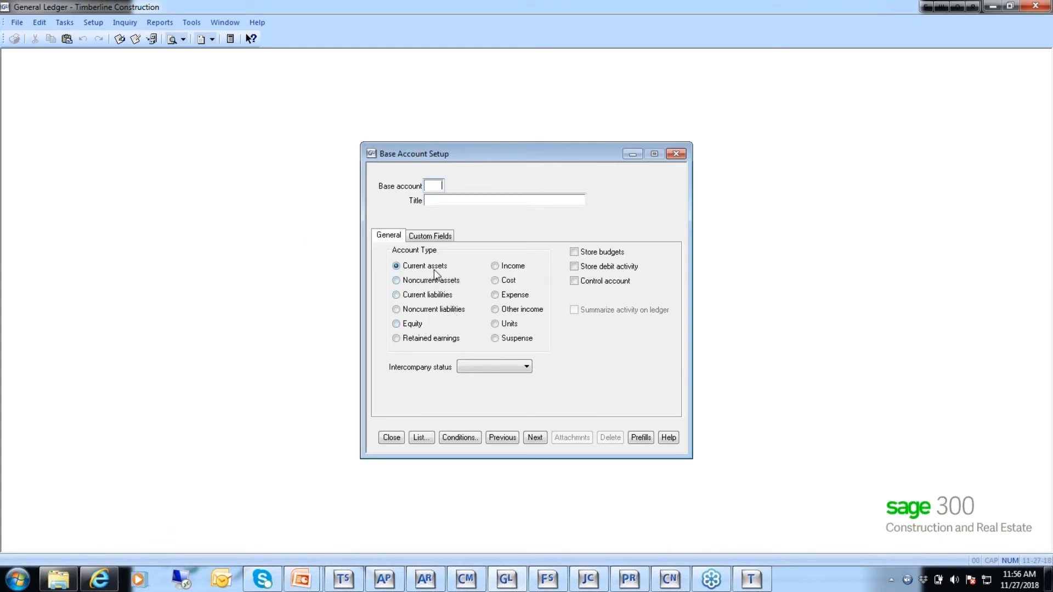
pyautogui.write('6995')
pyautogui.press('Tab')
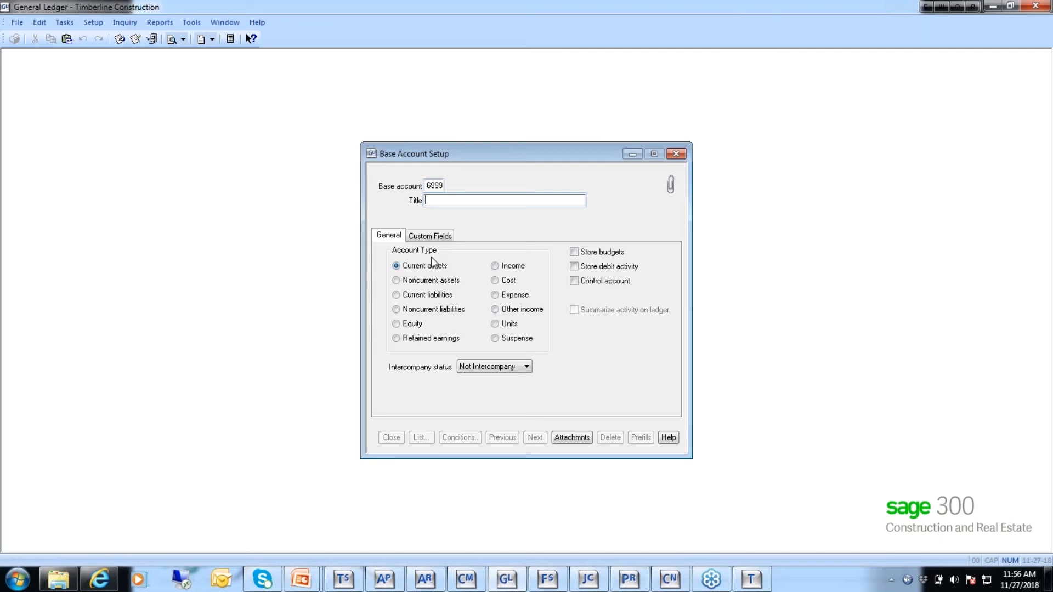
pyautogui.write('new')
pyautogui.click(433, 263)
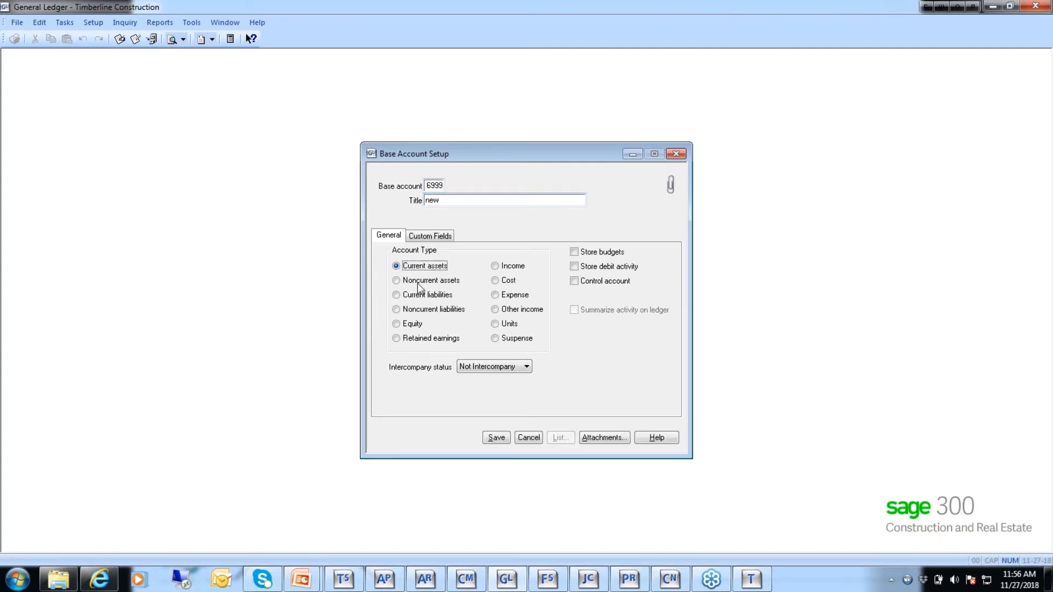
pyautogui.click(509, 296)
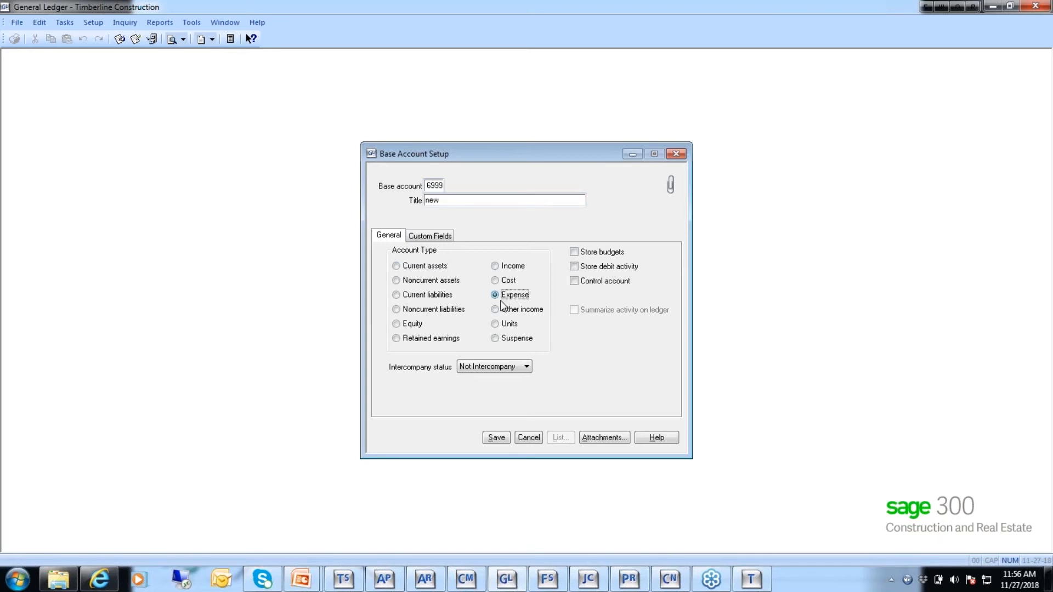
pyautogui.click(405, 267)
pyautogui.click(529, 439)
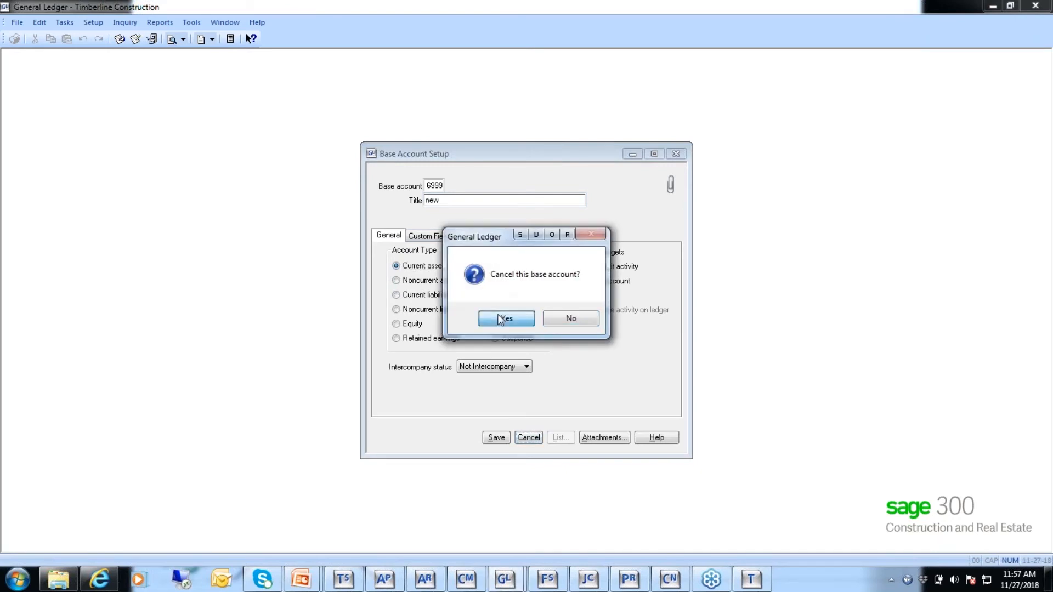
pyautogui.click(503, 317)
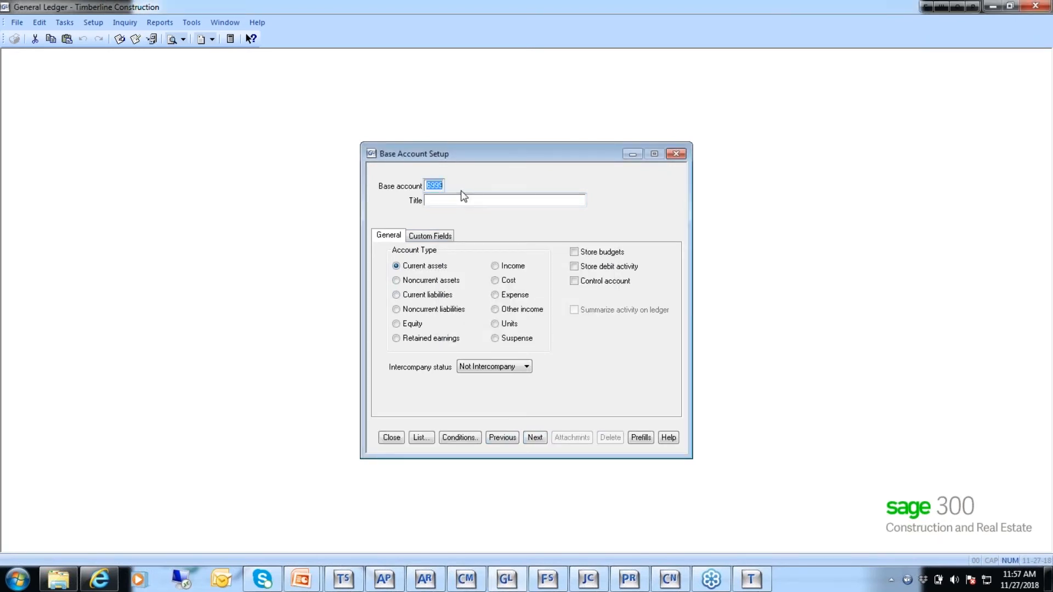
# Look up base account 1001 Cash and examine the account types of the base accounts from there through 2004 Retainage Payable.
pyautogui.click(429, 439)
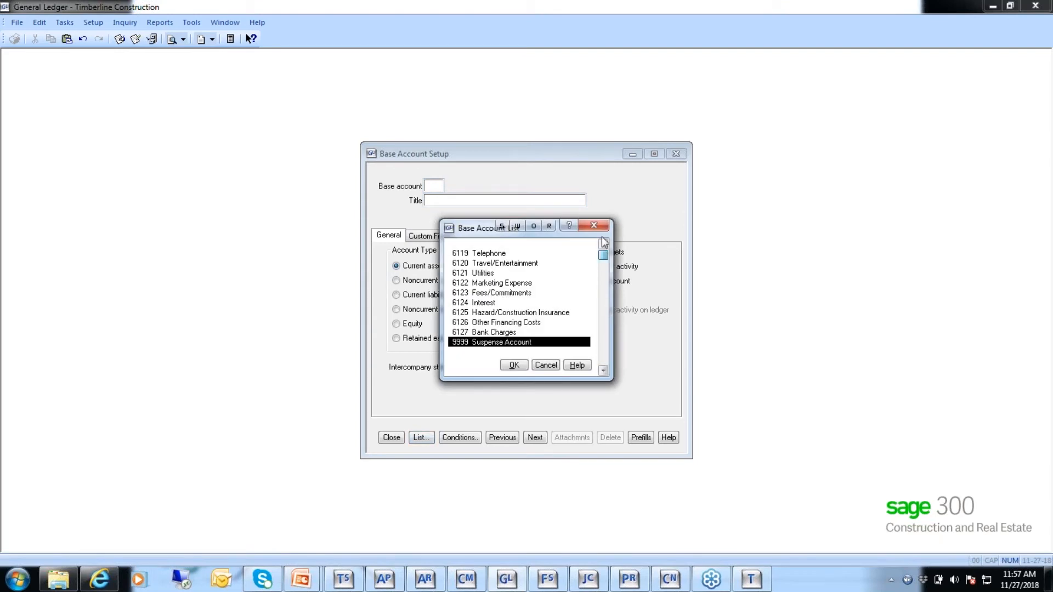
pyautogui.moveTo(603, 238); pyautogui.dragTo(603, 237)
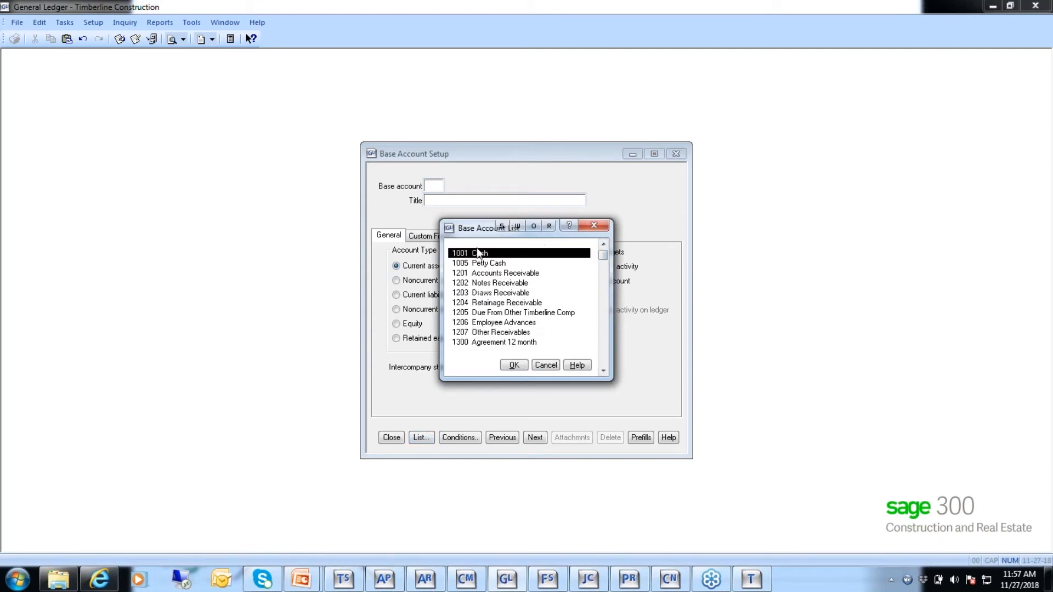
pyautogui.click(512, 366)
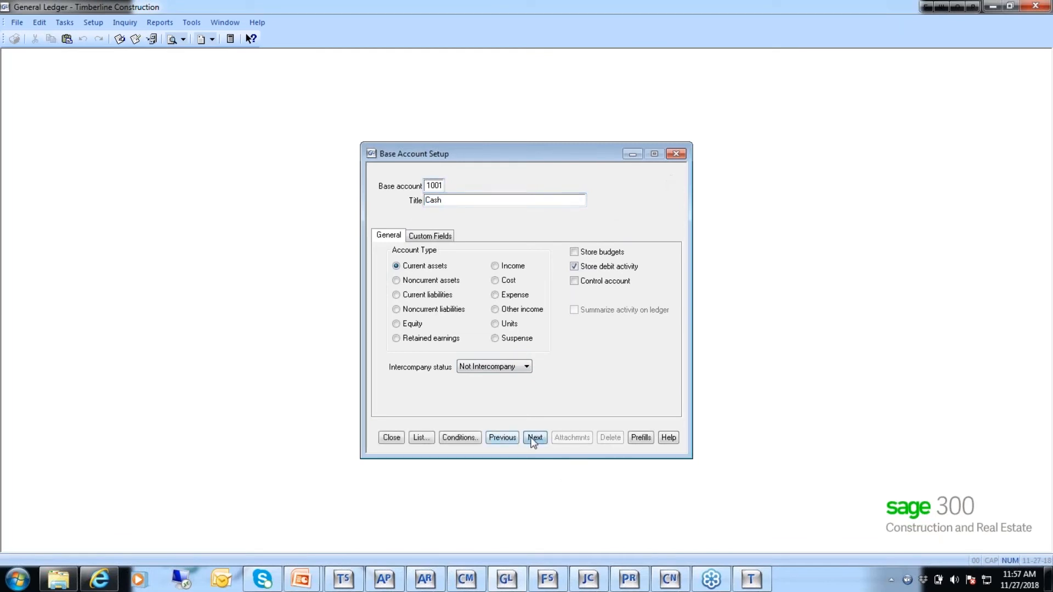
pyautogui.click(533, 439)
pyautogui.click(533, 439)
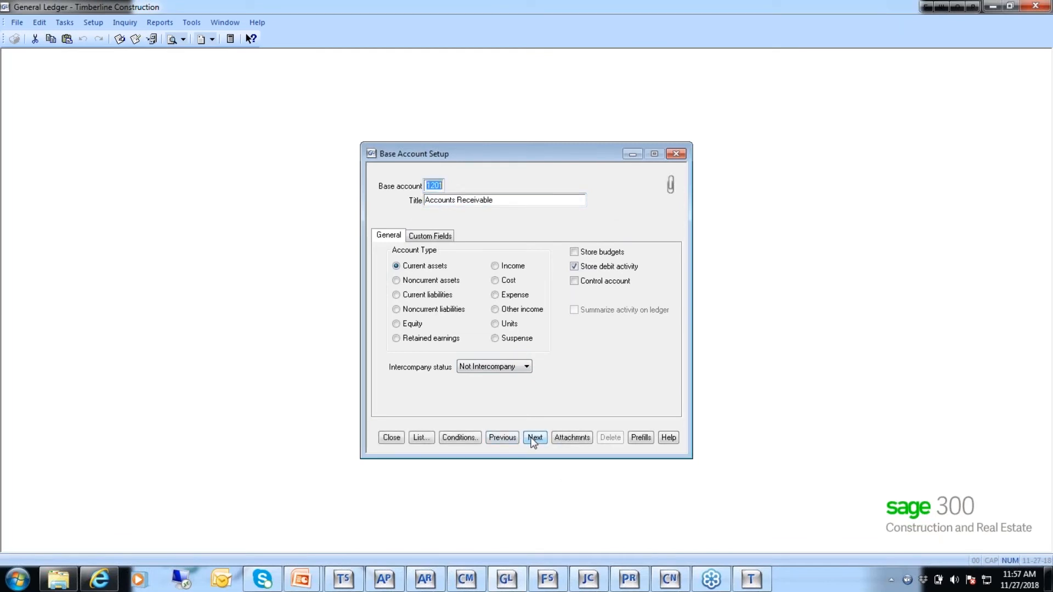
pyautogui.click(533, 438)
pyautogui.click(533, 438)
pyautogui.click(533, 439)
pyautogui.click(533, 439)
pyautogui.click(533, 438)
pyautogui.click(533, 439)
pyautogui.click(534, 439)
pyautogui.click(533, 439)
pyautogui.click(533, 439)
pyautogui.click(533, 439)
pyautogui.click(533, 439)
pyautogui.click(534, 438)
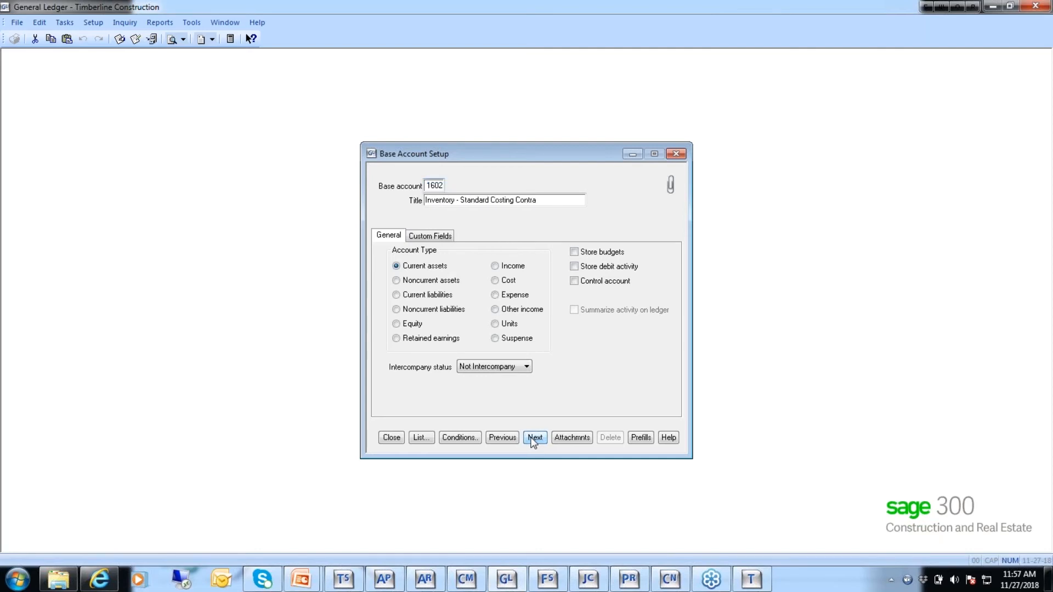
pyautogui.click(533, 439)
pyautogui.click(533, 439)
pyautogui.click(533, 439)
pyautogui.click(533, 439)
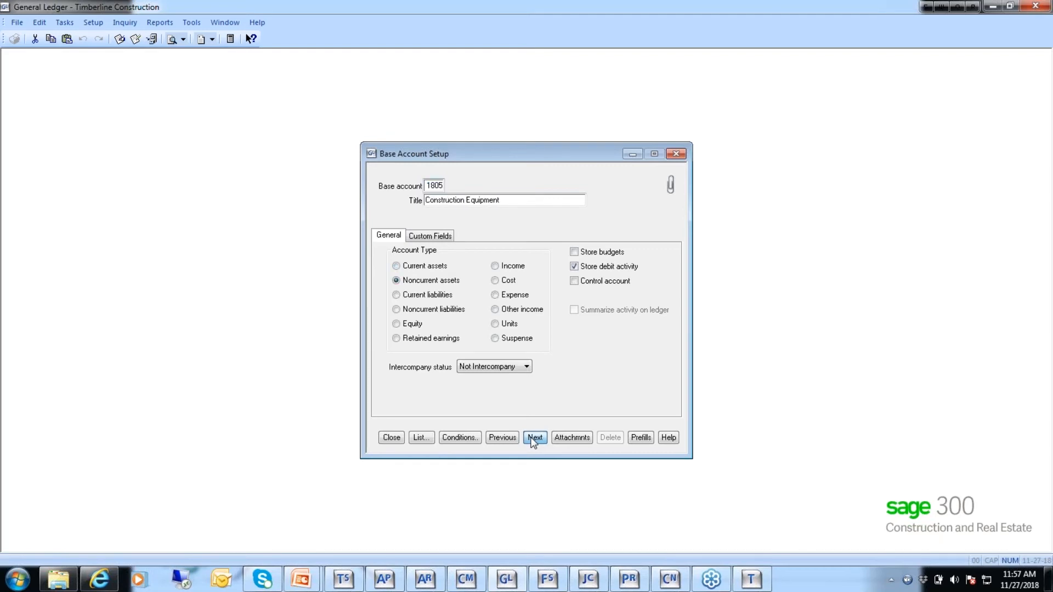
pyautogui.click(534, 438)
pyautogui.click(533, 438)
pyautogui.click(534, 439)
pyautogui.click(533, 439)
pyautogui.click(534, 439)
pyautogui.click(533, 439)
# Look up base account 4001 Income to view its account type.
pyautogui.click(419, 437)
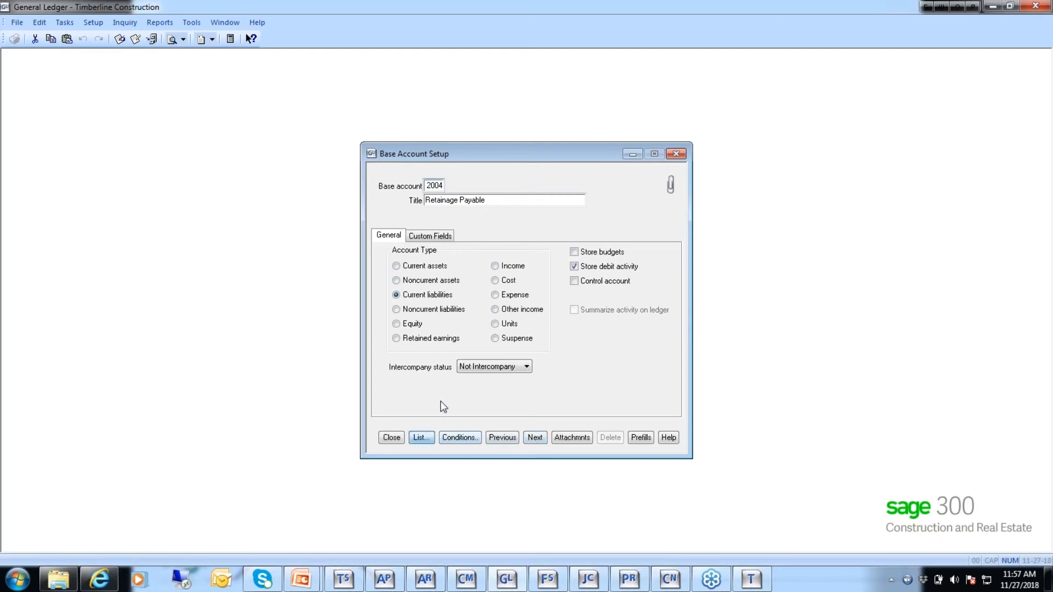
pyautogui.press('4')
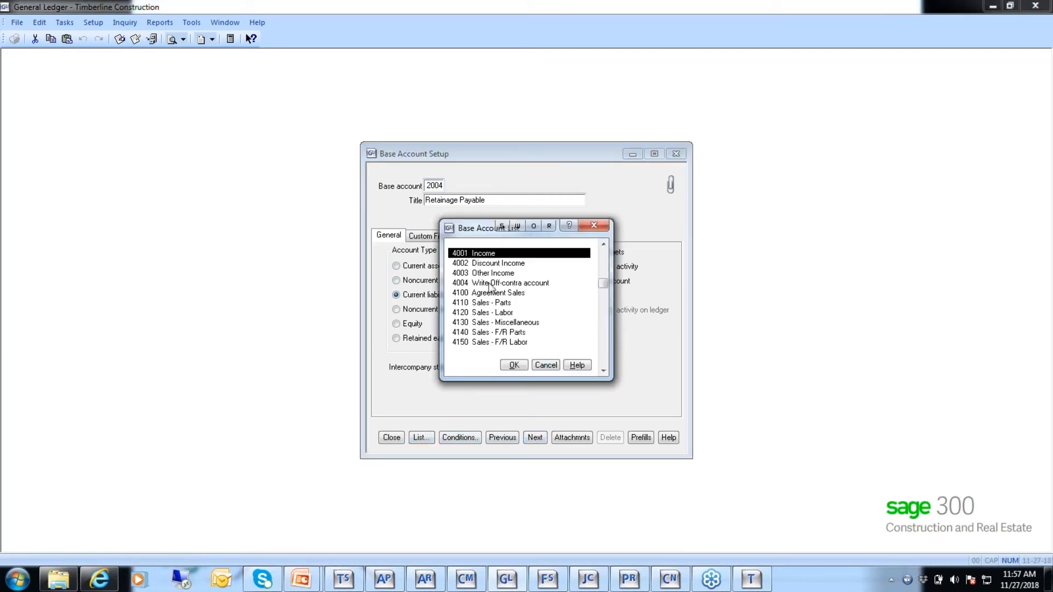
pyautogui.click(514, 369)
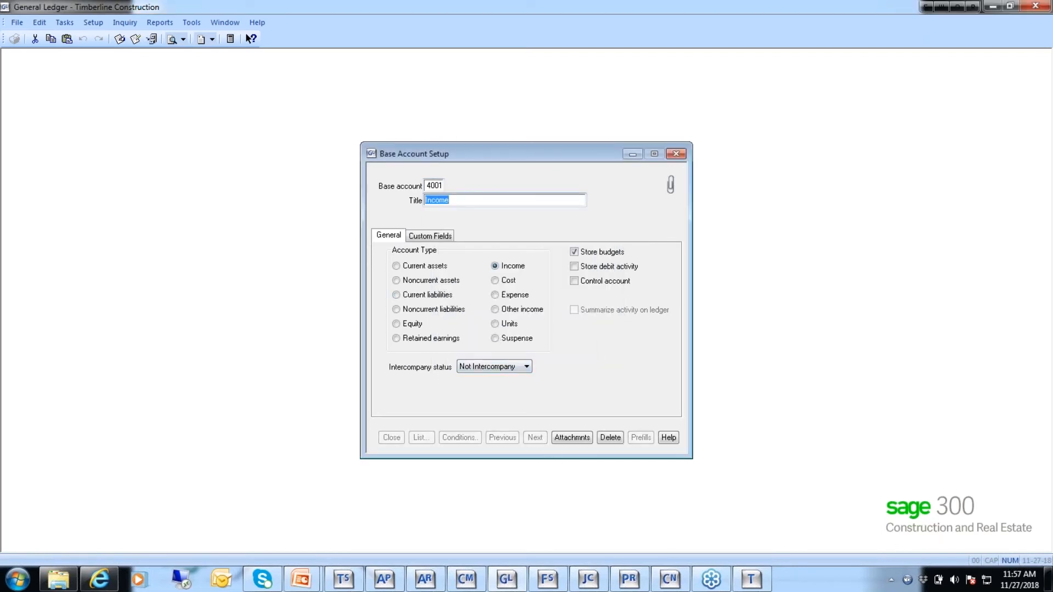
# Examine the account types of the base accounts following 4001 Income, including 4100 Agreement Sales, and close the base account setup.
pyautogui.click(437, 186)
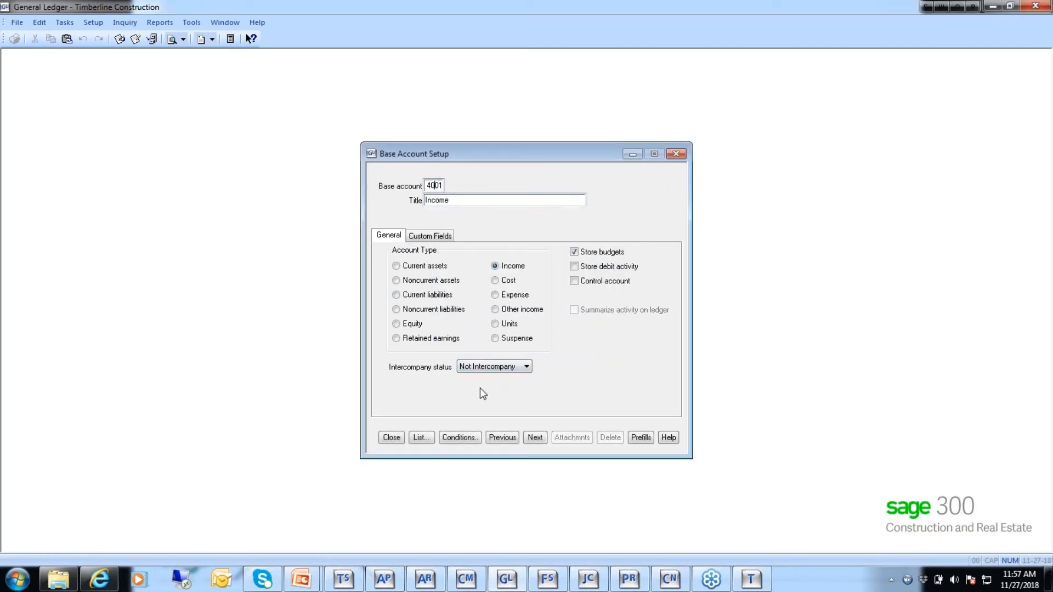
pyautogui.click(535, 437)
pyautogui.click(535, 437)
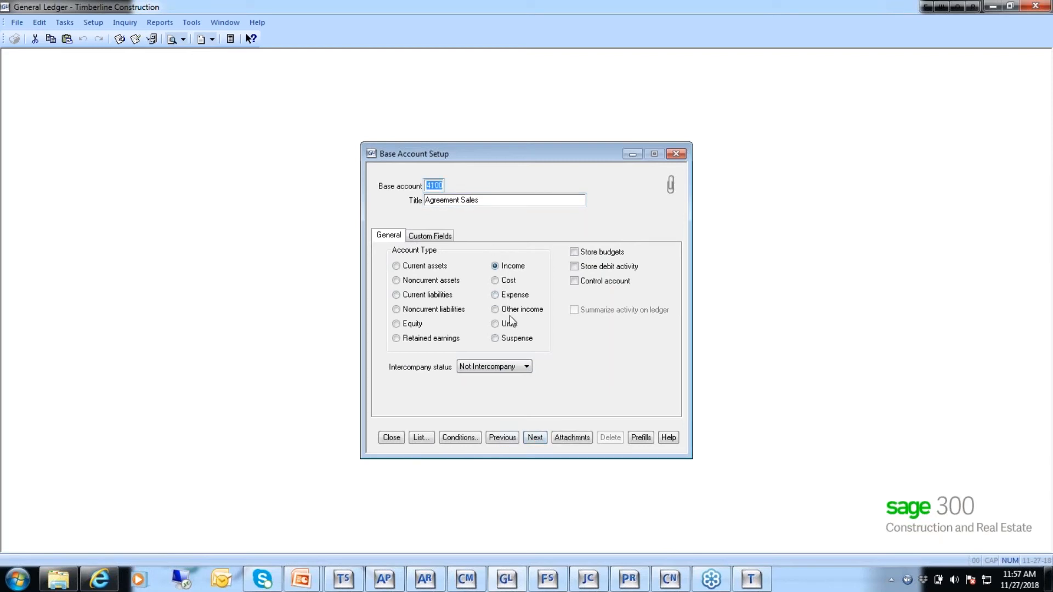
pyautogui.click(535, 442)
pyautogui.click(535, 443)
pyautogui.click(535, 442)
pyautogui.click(535, 442)
pyautogui.click(394, 436)
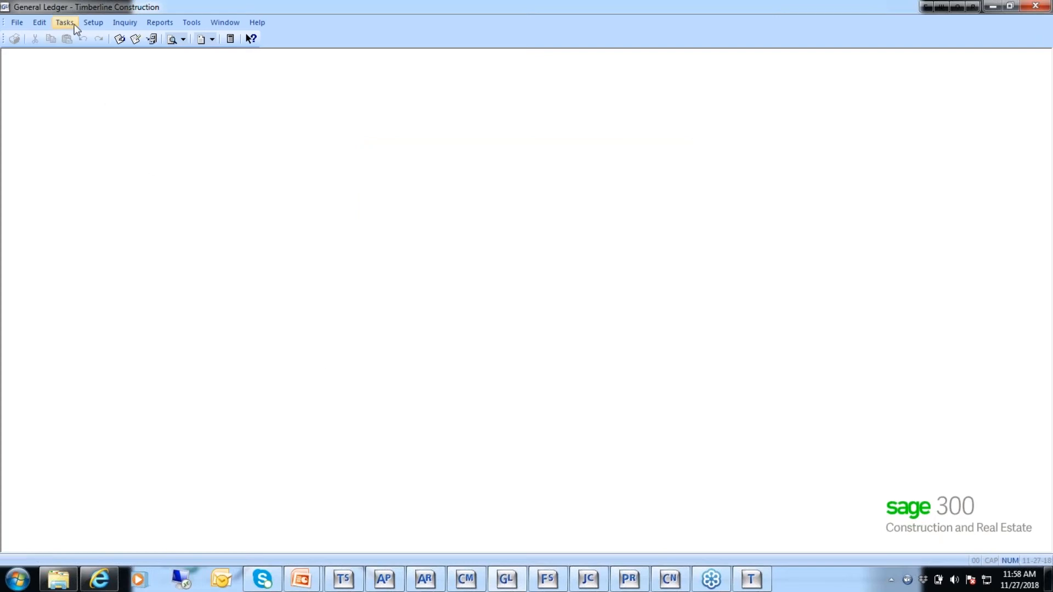
# View the account type of the Cash account 10-1001 in Account Setup and close it.
pyautogui.click(88, 22)
pyautogui.click(132, 145)
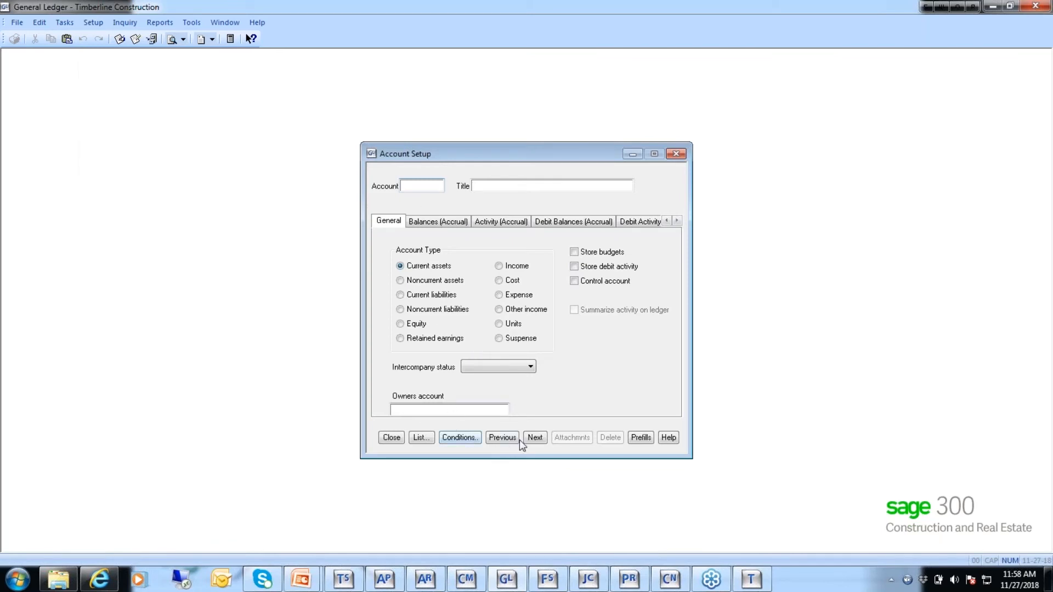
pyautogui.click(535, 439)
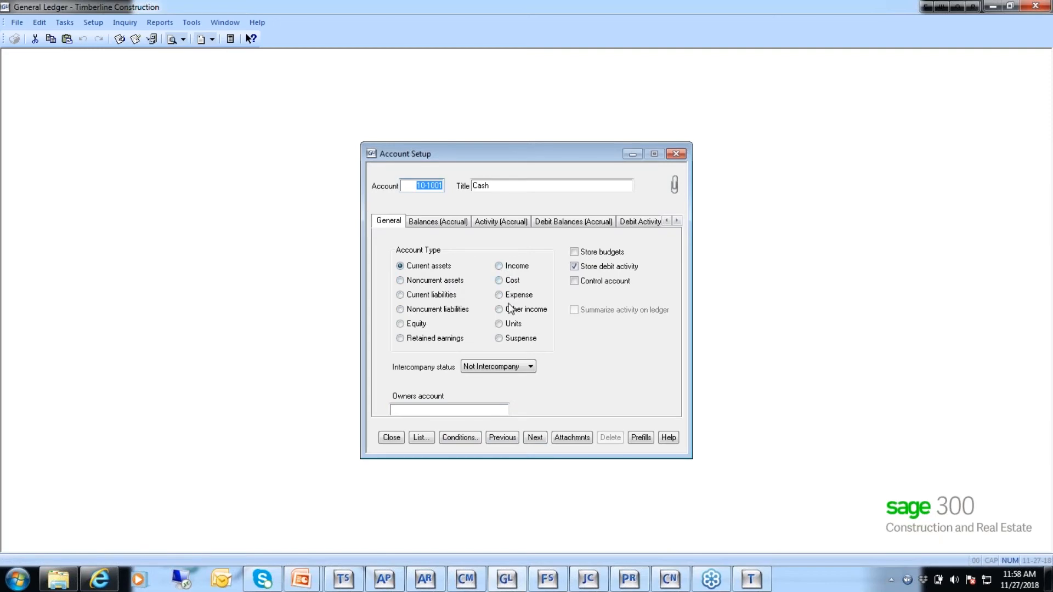
pyautogui.click(388, 437)
# Start closing the fiscal year, confirm the backup, review the earnings distribution and cancel the close.
pyautogui.click(67, 23)
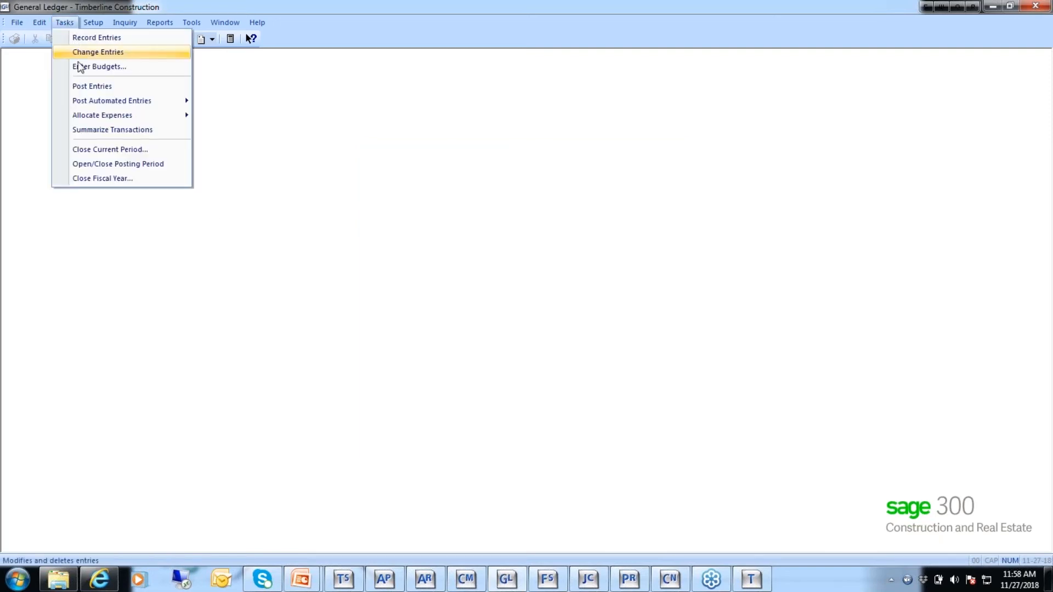
pyautogui.click(95, 178)
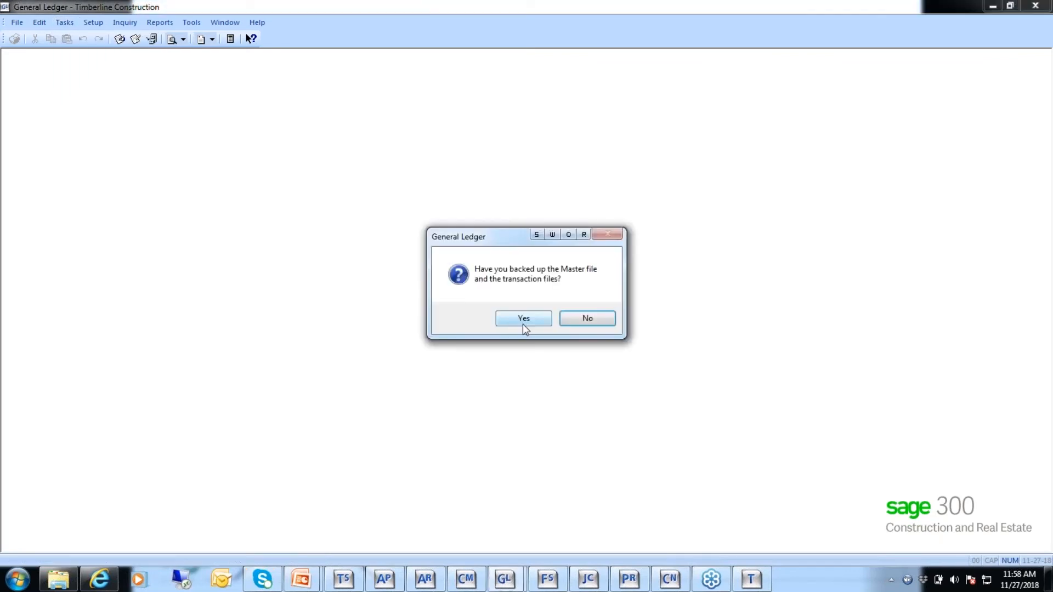
pyautogui.click(522, 324)
pyautogui.click(549, 334)
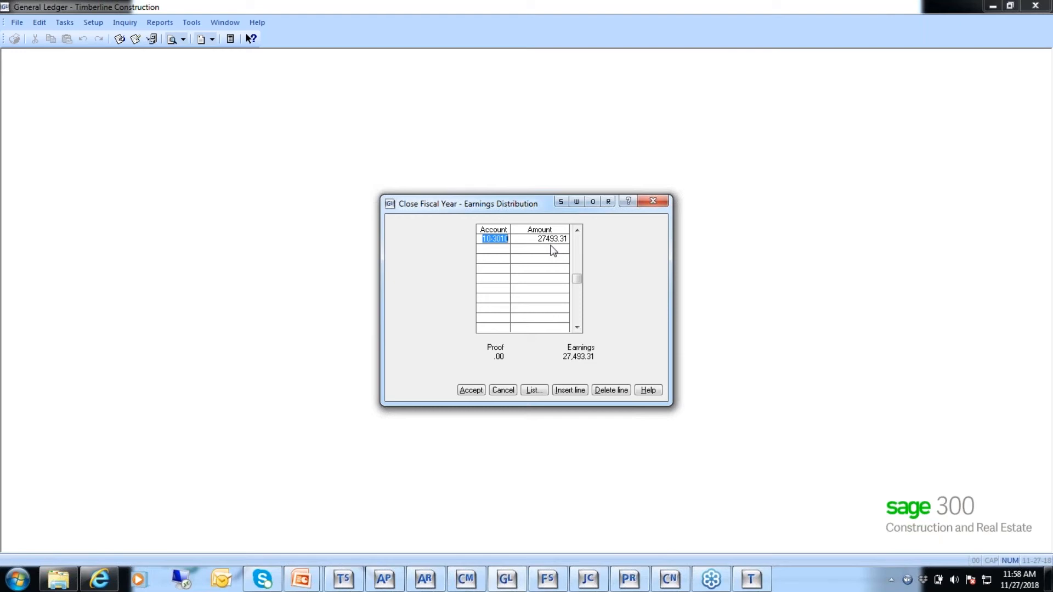
pyautogui.click(505, 391)
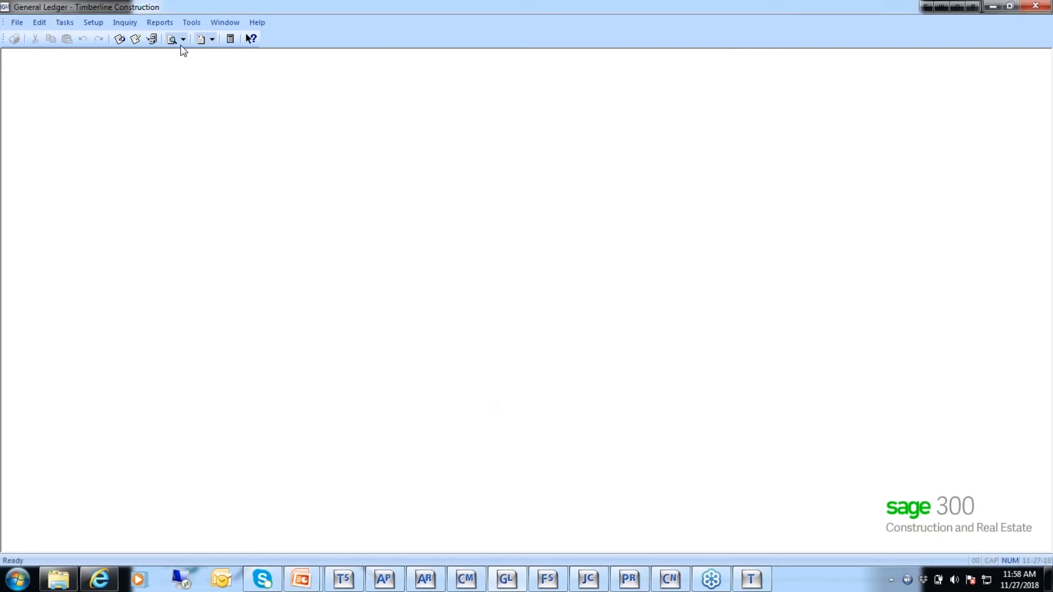
# Preview the Trial Balance report, check the report totals on its last page, and close the report.
pyautogui.click(155, 23)
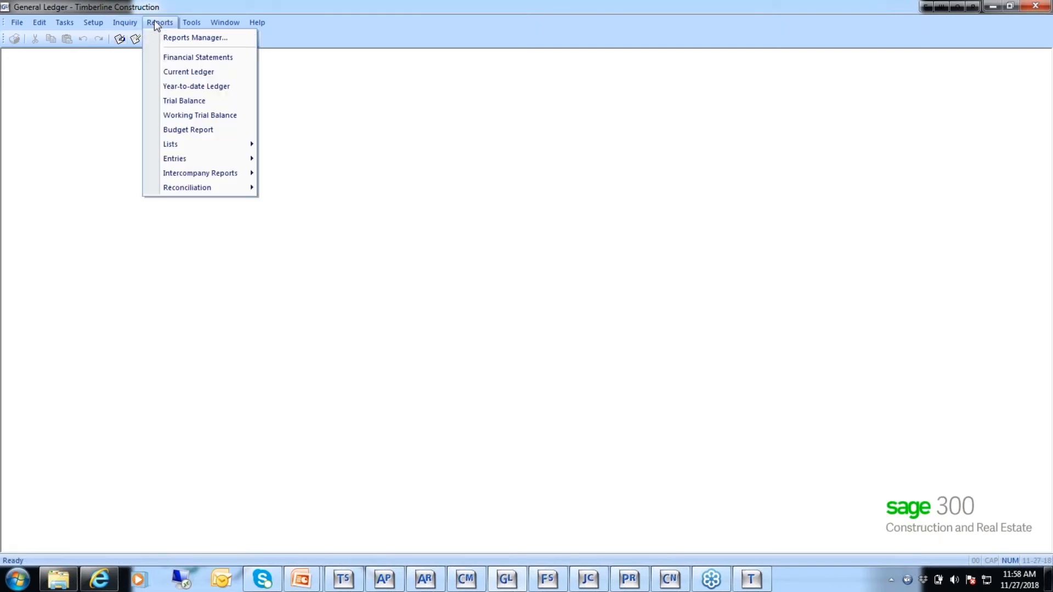
pyautogui.click(203, 102)
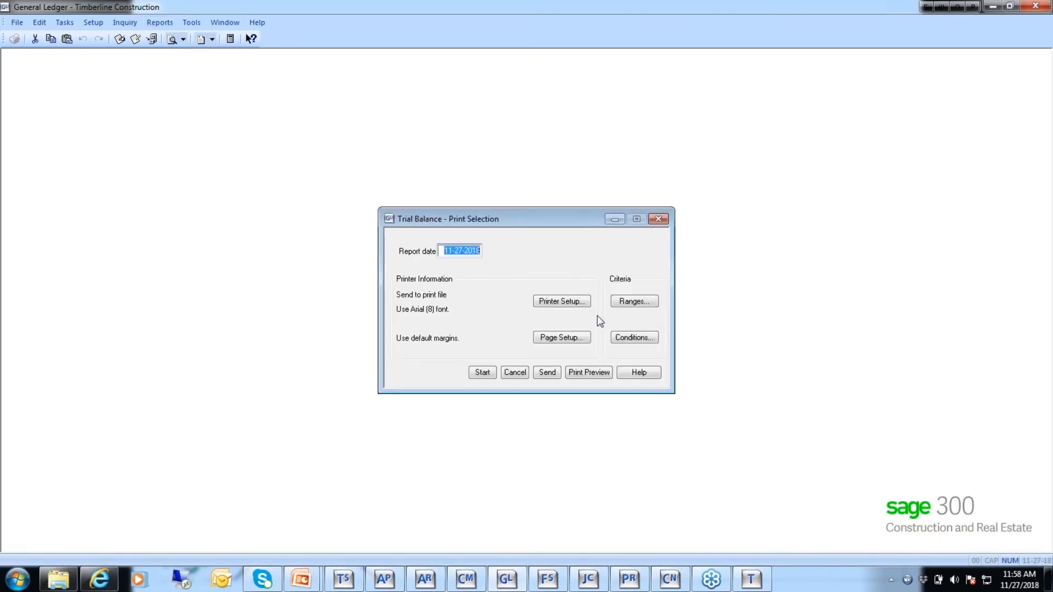
pyautogui.click(589, 373)
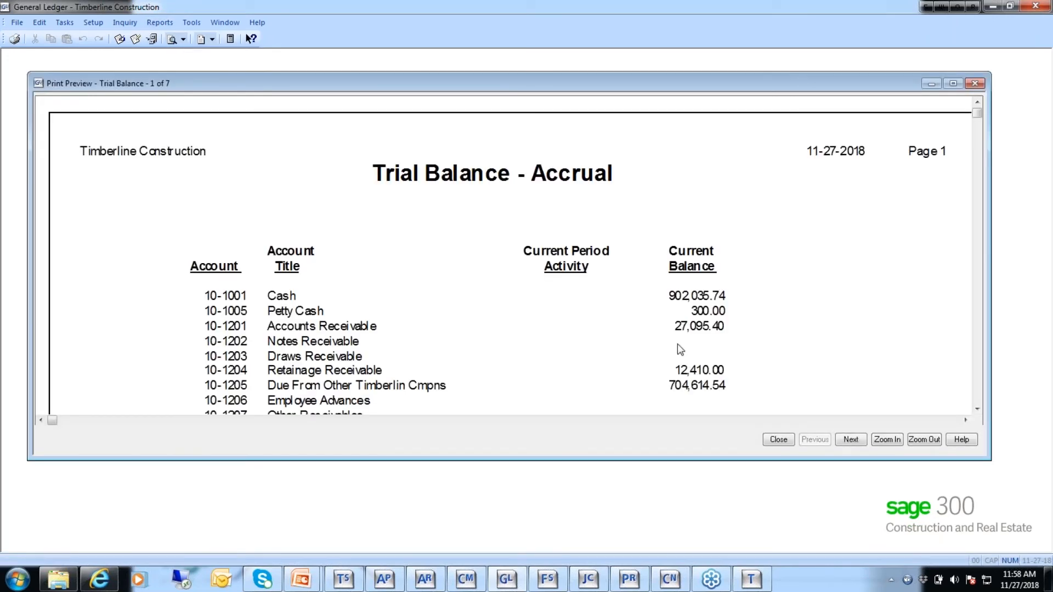
pyautogui.hotkey('ctrl', 'End')
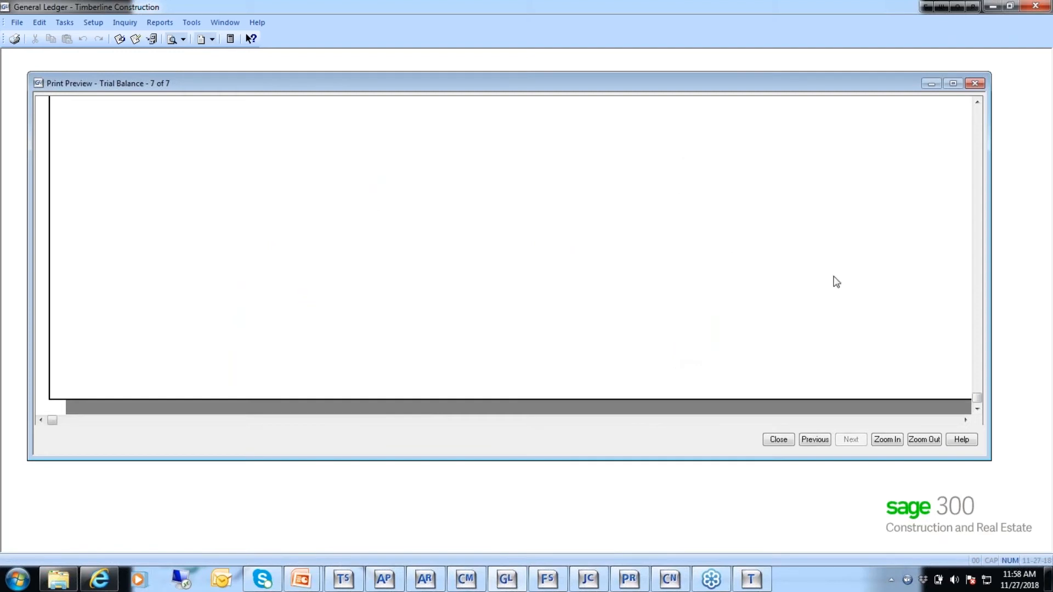
pyautogui.click(975, 132)
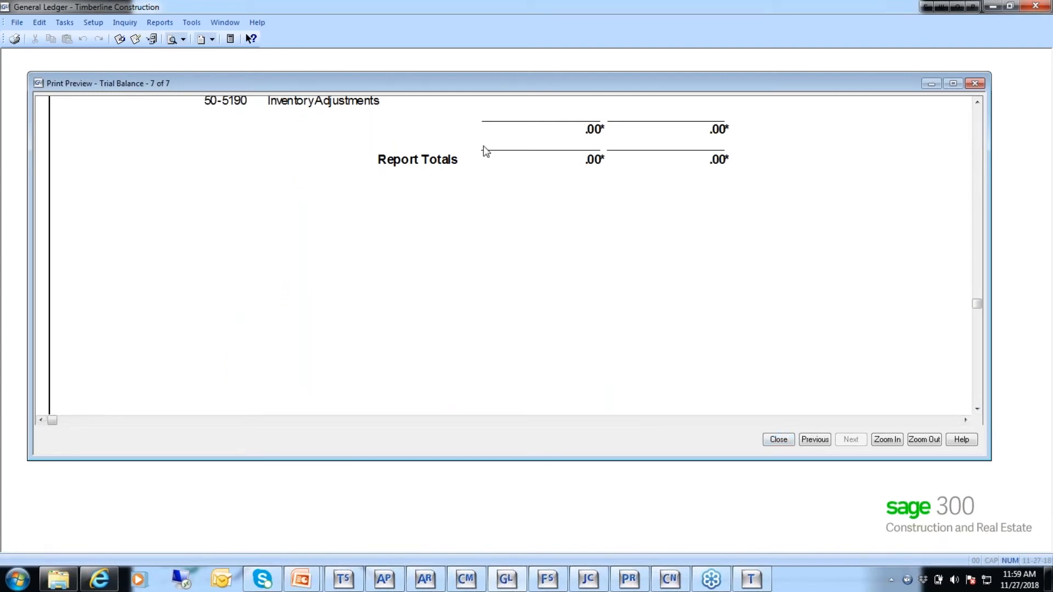
pyautogui.click(786, 442)
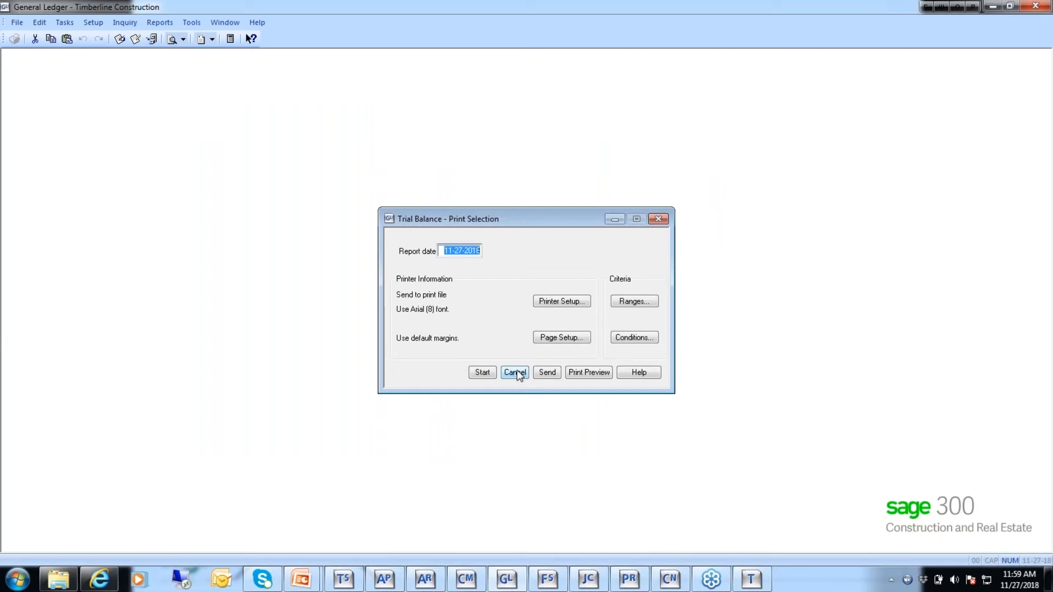
pyautogui.click(515, 372)
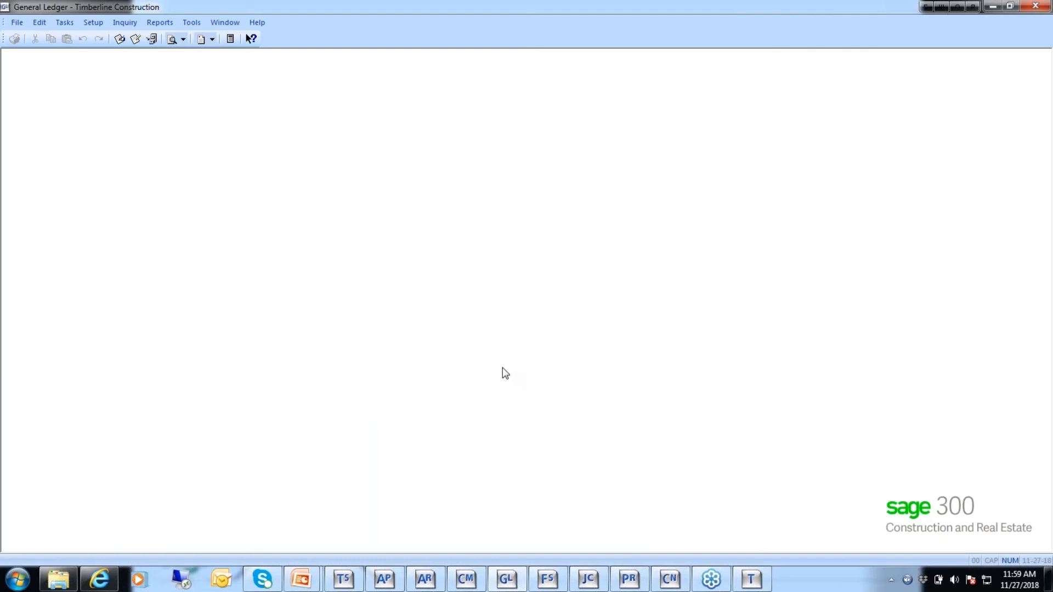
# Switch to the PowerPoint slide show to view the Prior Year Adjustments slide.
pyautogui.moveTo(300, 570)
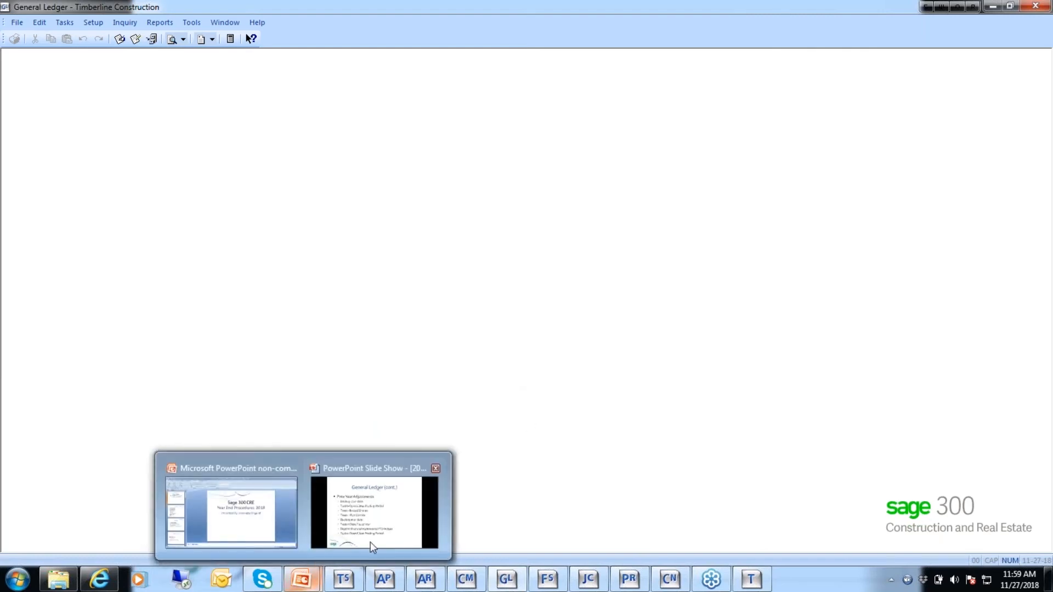
pyautogui.click(402, 521)
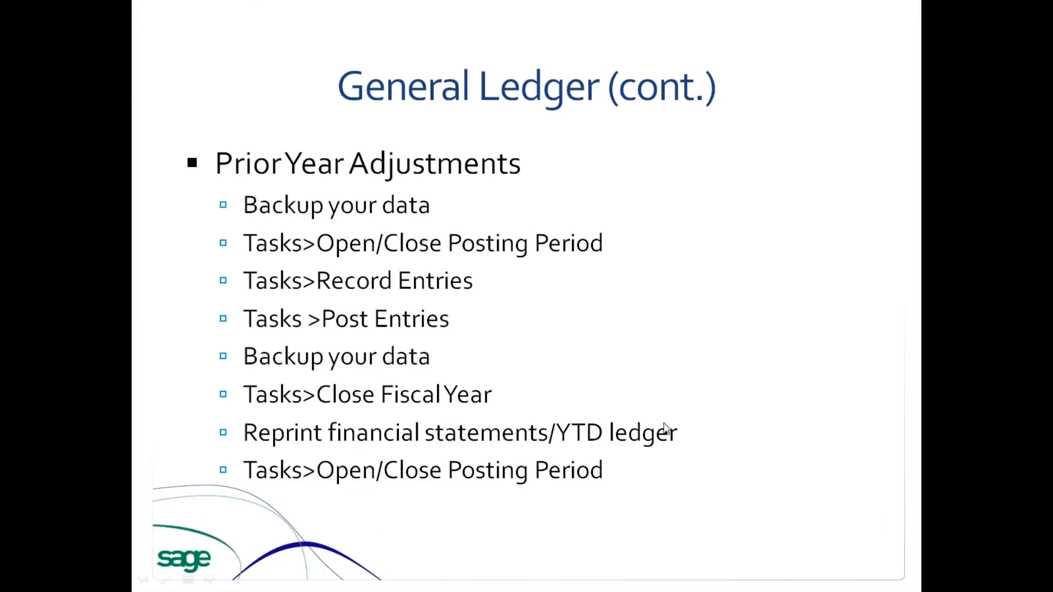
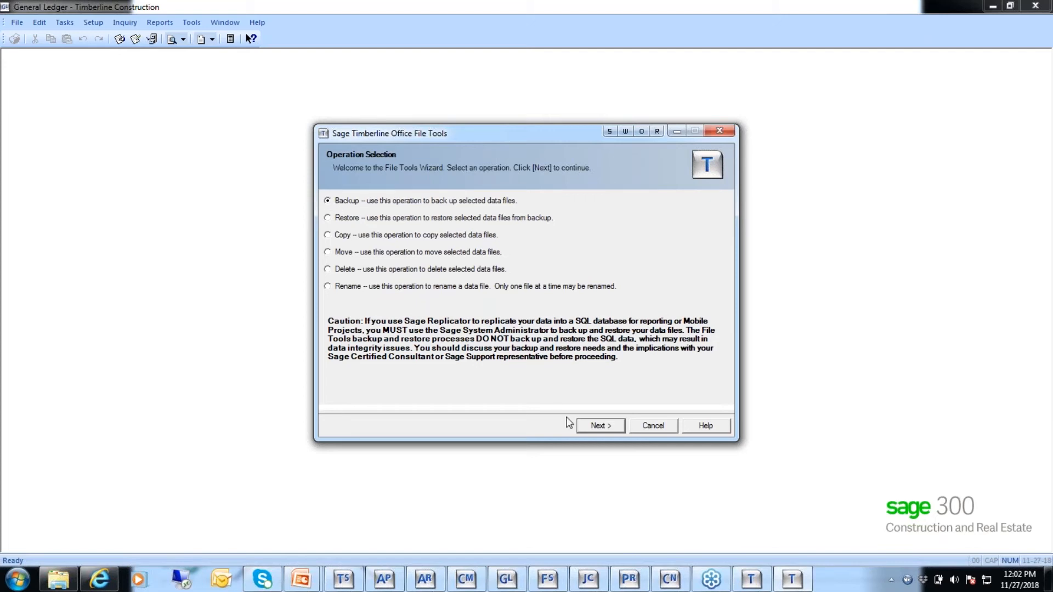
# Start a File Tools backup and add the files master.GLM and history.GLT from Construction Sample Data.
pyautogui.click(584, 424)
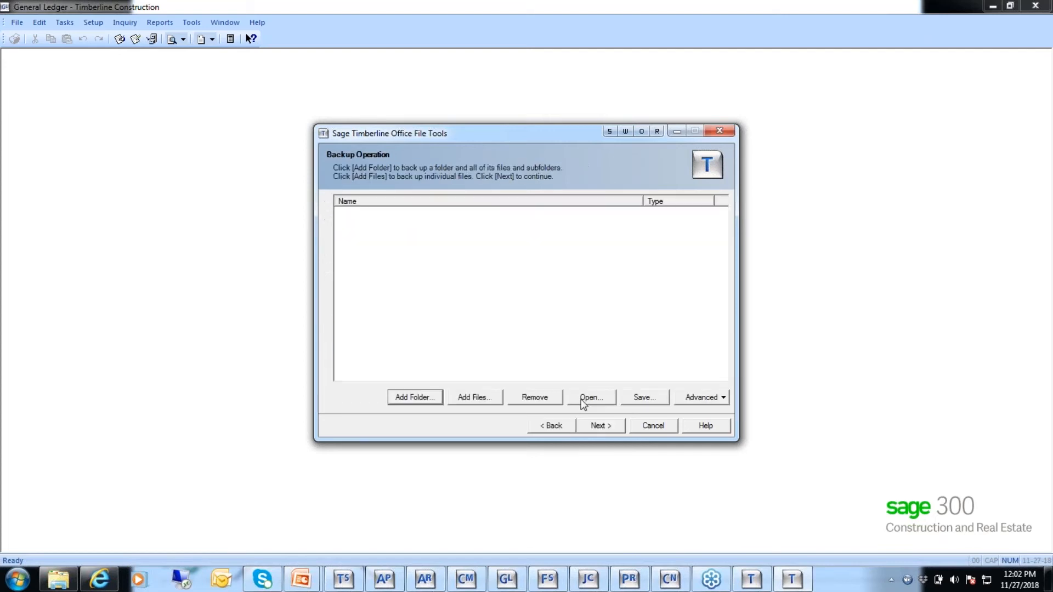
pyautogui.click(474, 402)
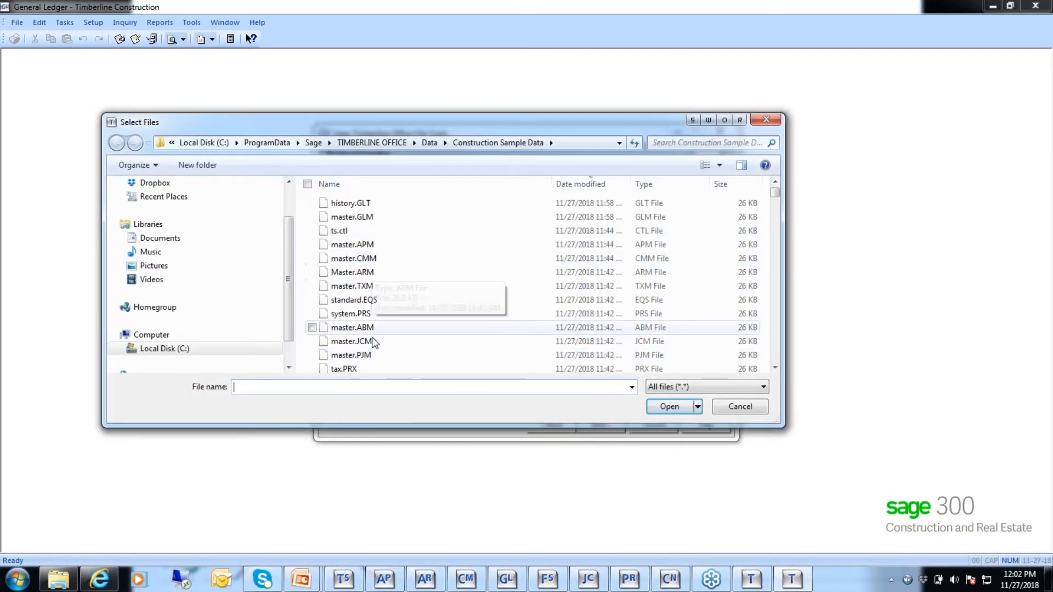
pyautogui.click(366, 219)
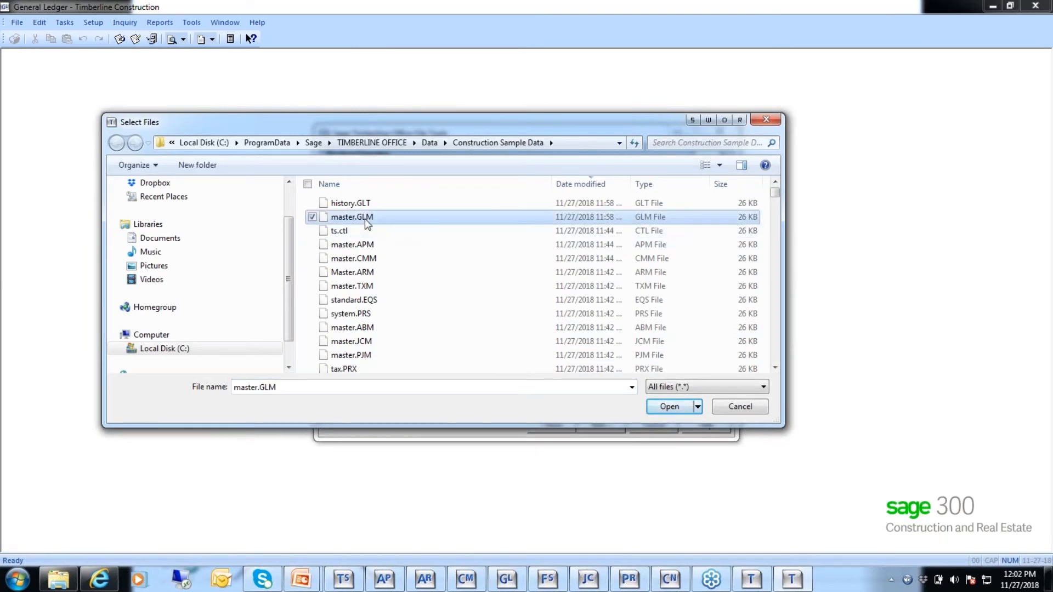
pyautogui.click(674, 406)
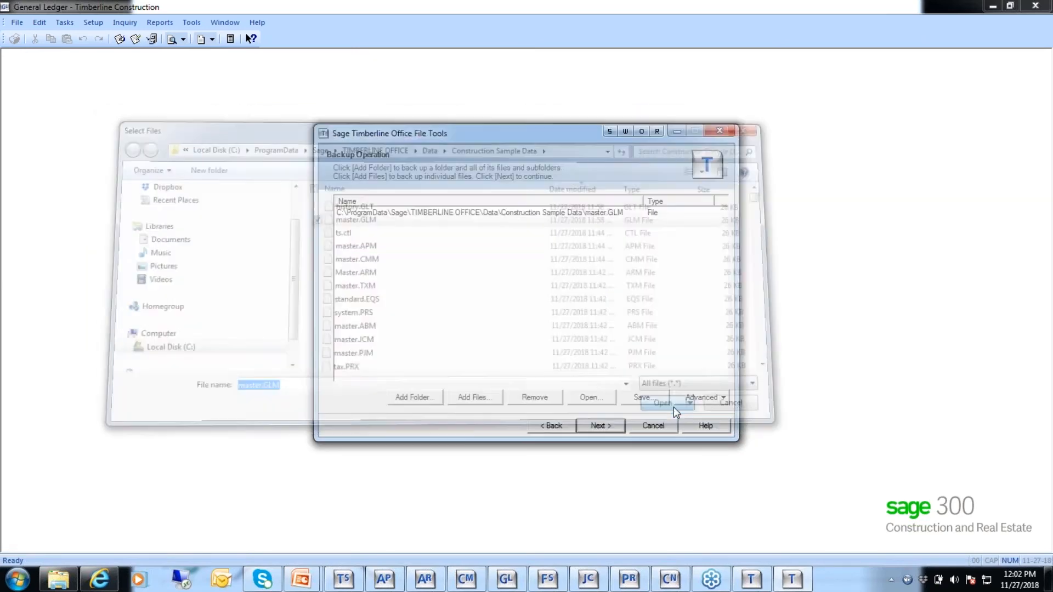
pyautogui.click(464, 400)
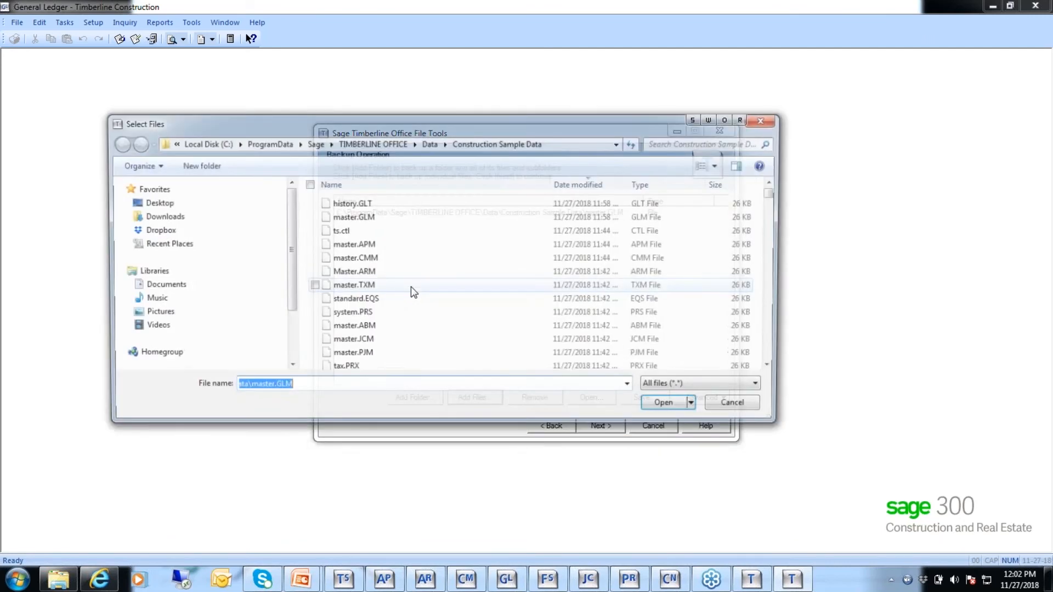
pyautogui.click(428, 203)
pyautogui.click(667, 409)
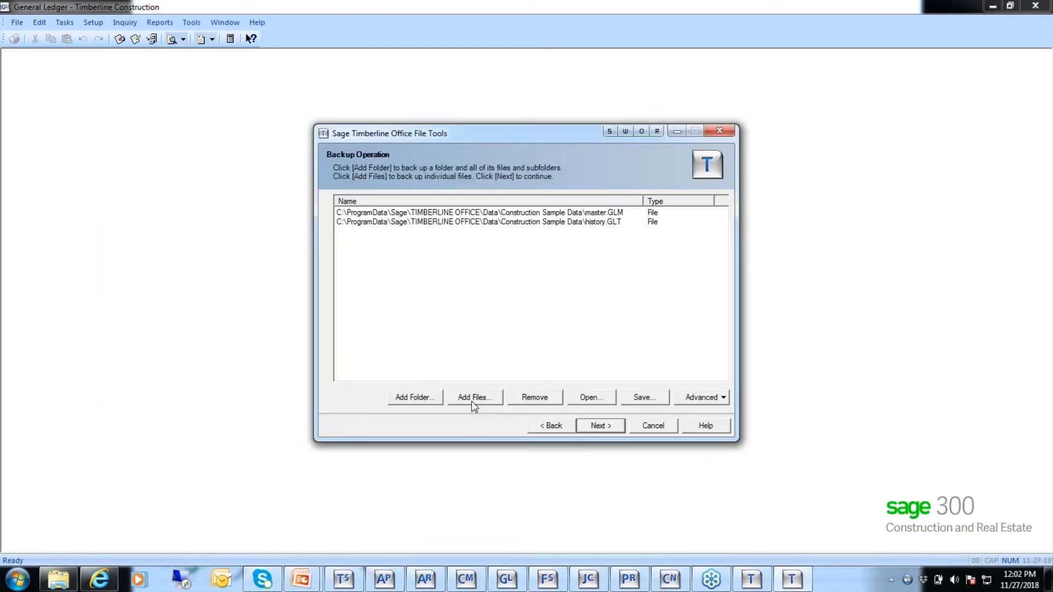
# Find current.GLT in the Construction Sample Data folder and add it to the backup.
pyautogui.click(472, 403)
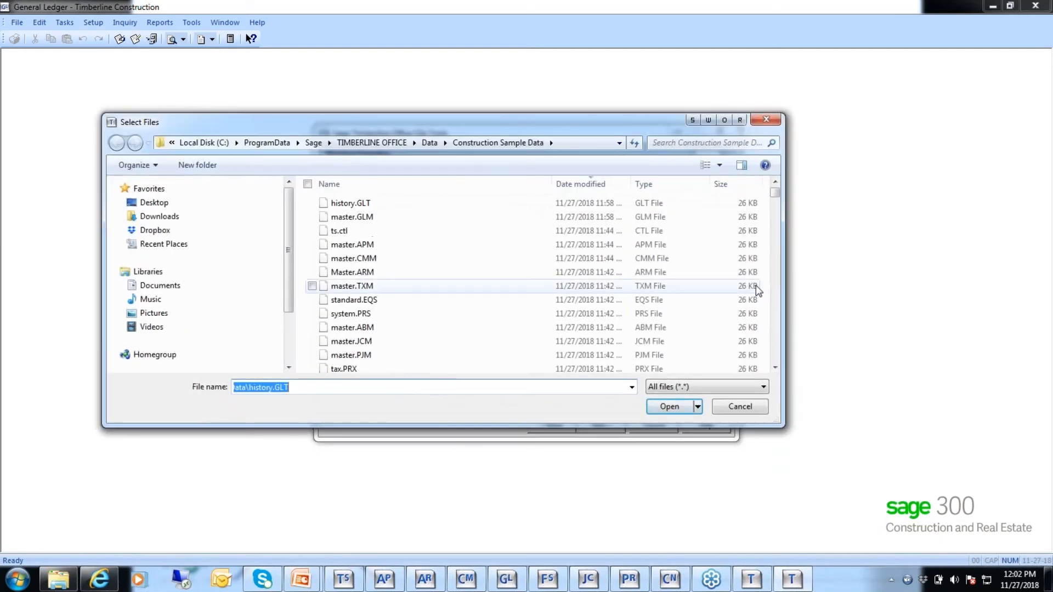
pyautogui.click(775, 341)
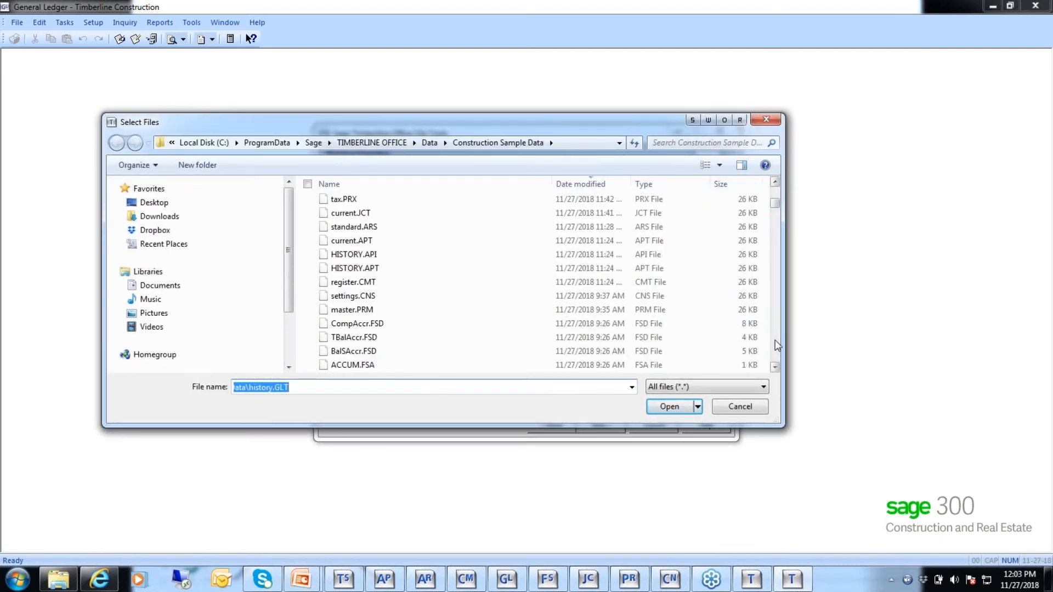
pyautogui.click(426, 183)
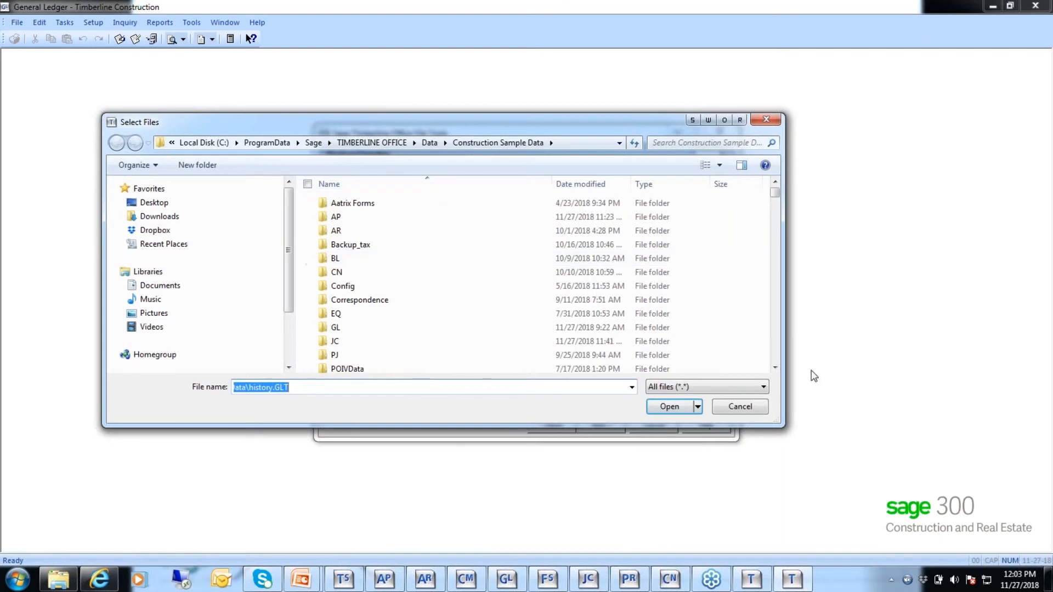
pyautogui.click(775, 331)
pyautogui.click(775, 332)
pyautogui.click(775, 331)
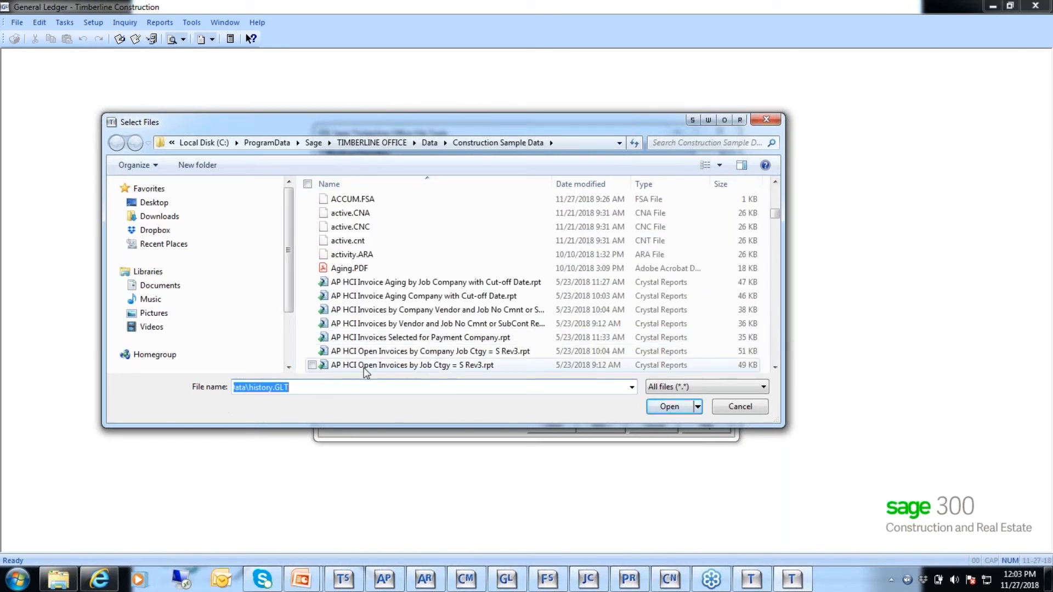
pyautogui.press('BackSpace')
pyautogui.write('curr')
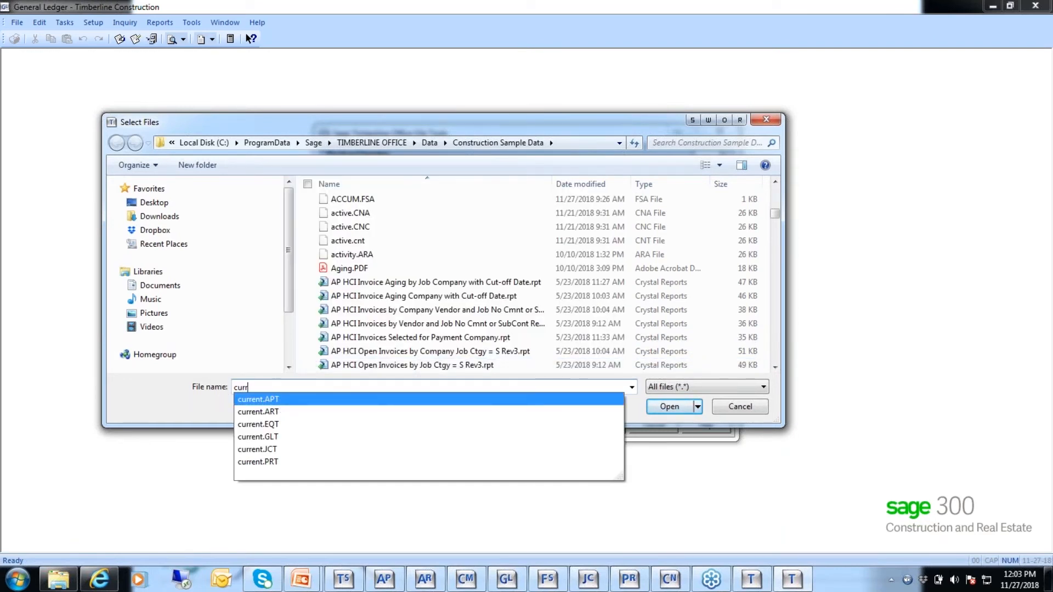
pyautogui.click(265, 437)
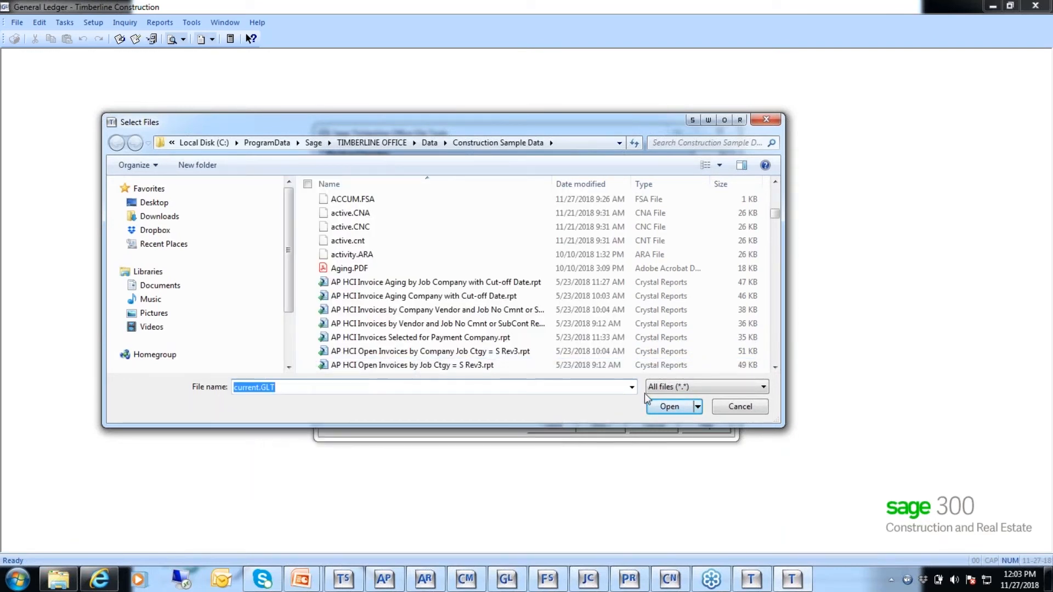
pyautogui.click(670, 406)
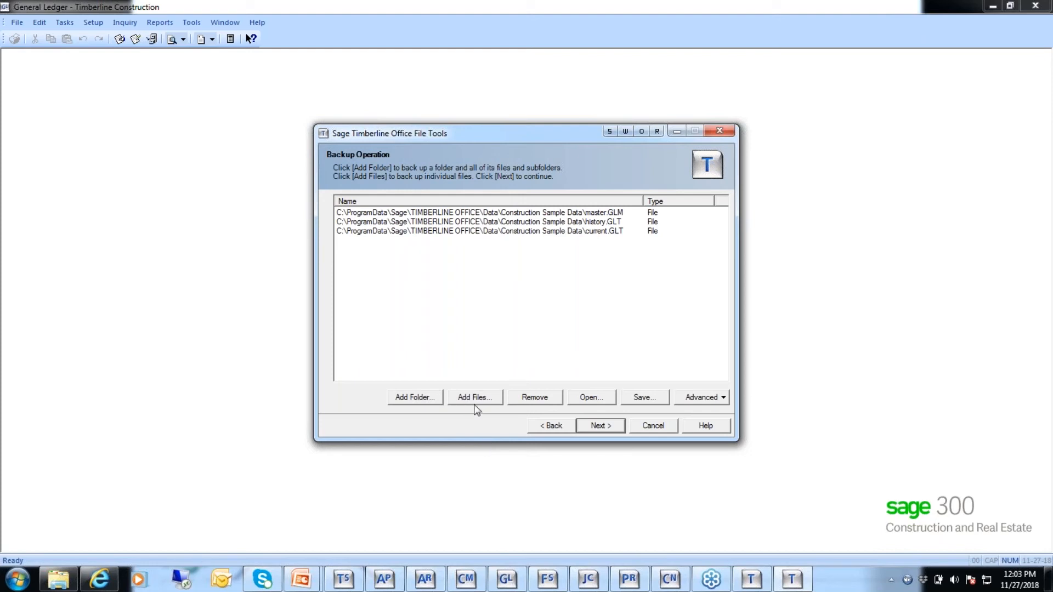
# Set the backup destination to the Desktop and name the archive 2018 GL Backup.
pyautogui.click(599, 426)
pyautogui.click(703, 214)
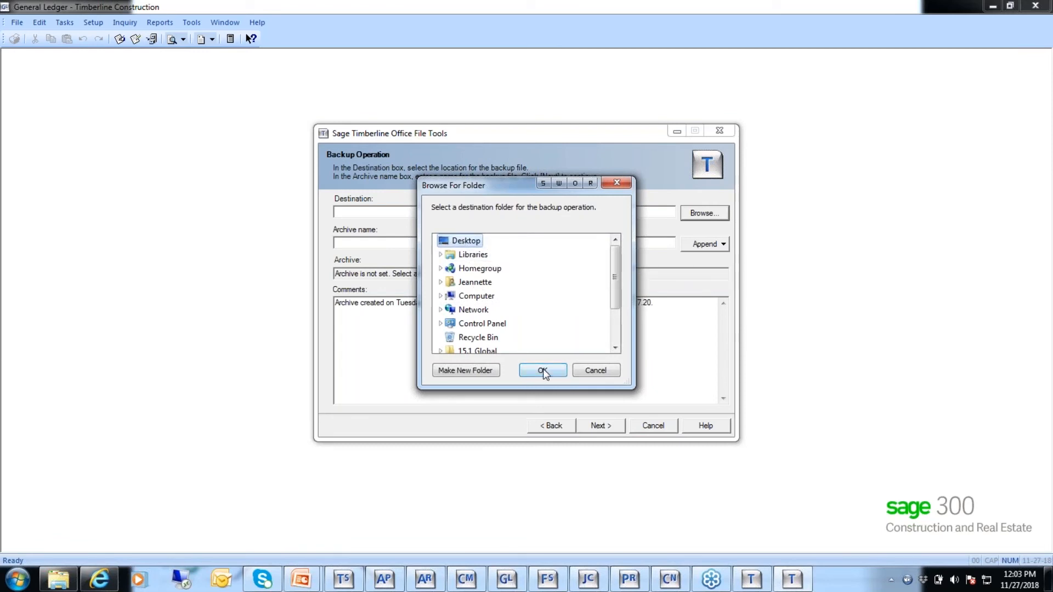
pyautogui.click(543, 371)
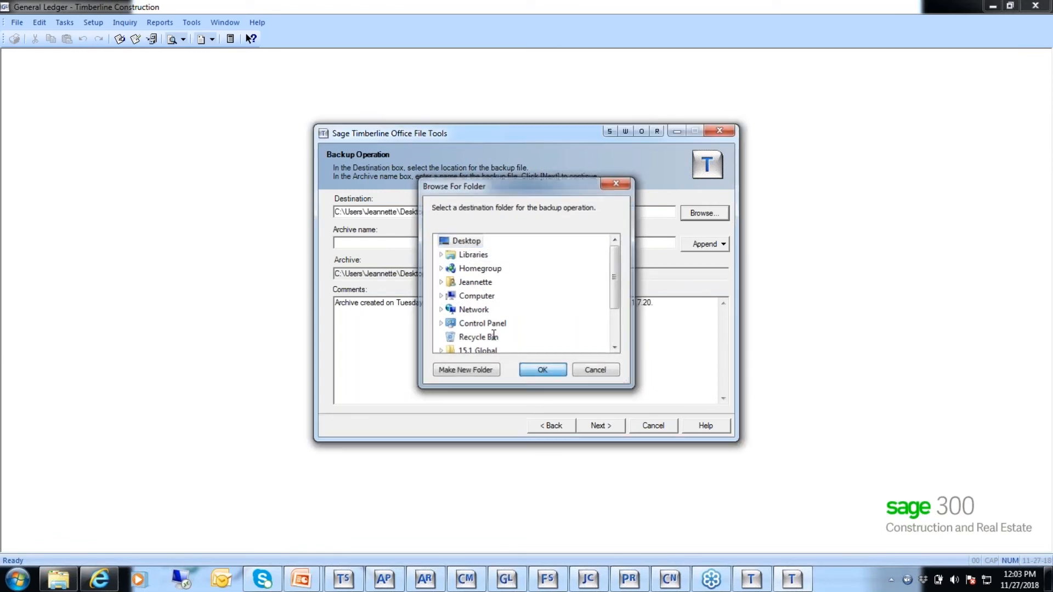
pyautogui.click(339, 243)
pyautogui.write('2018 GL Backup')
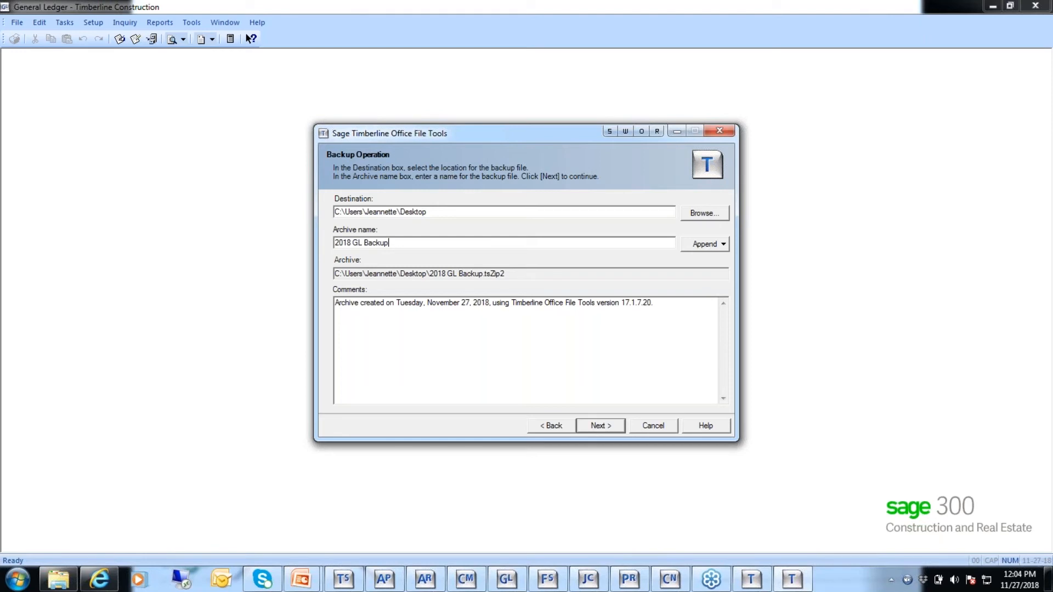
# Validate the GL backup, accept the included files, run the 2018 GL Backup operation and finish the wizard.
pyautogui.click(599, 426)
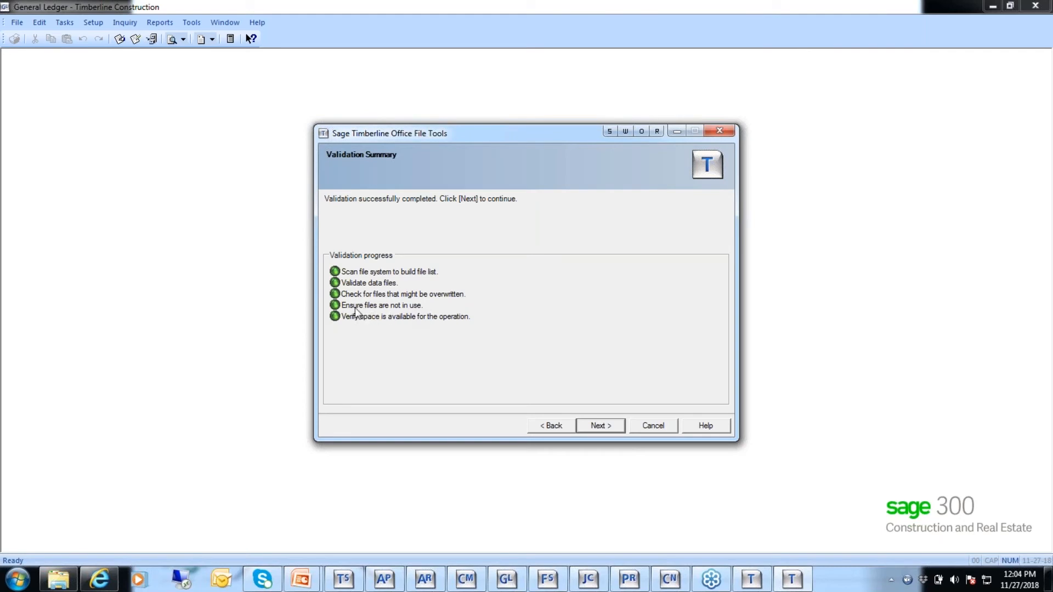
pyautogui.click(599, 424)
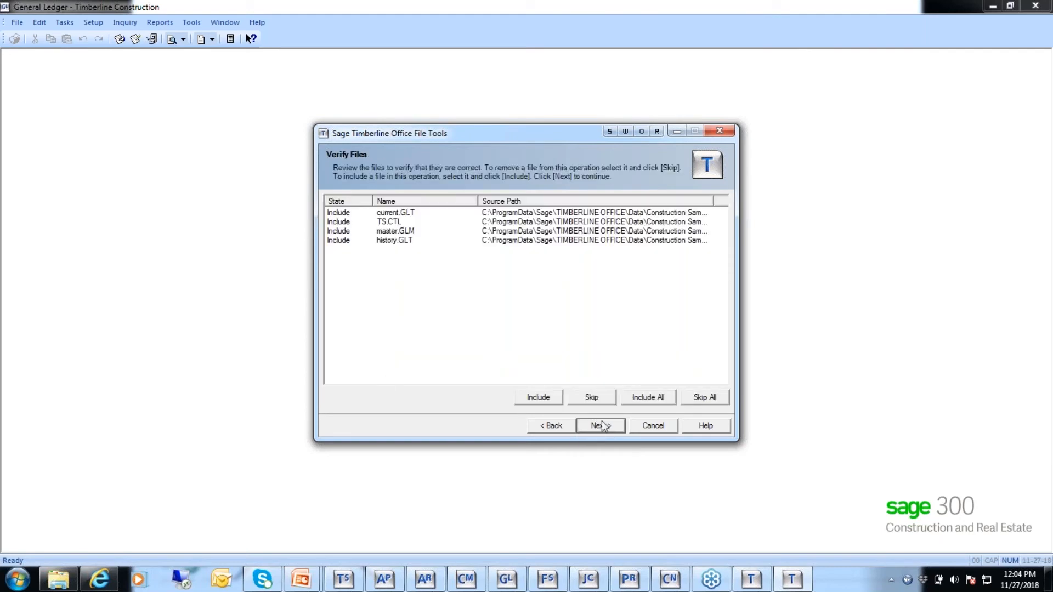
pyautogui.click(601, 427)
pyautogui.click(601, 427)
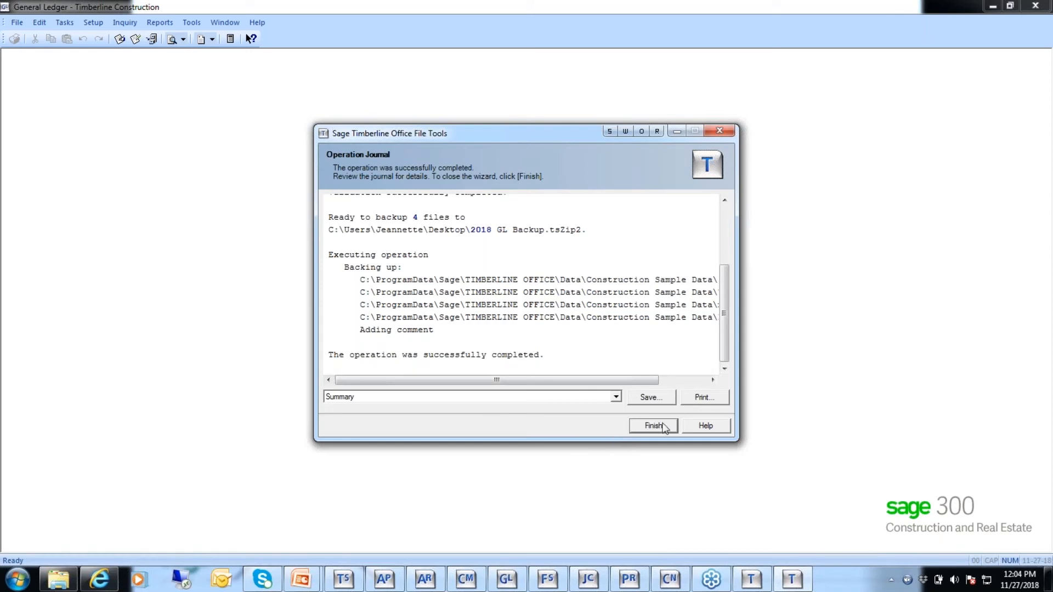
pyautogui.click(652, 426)
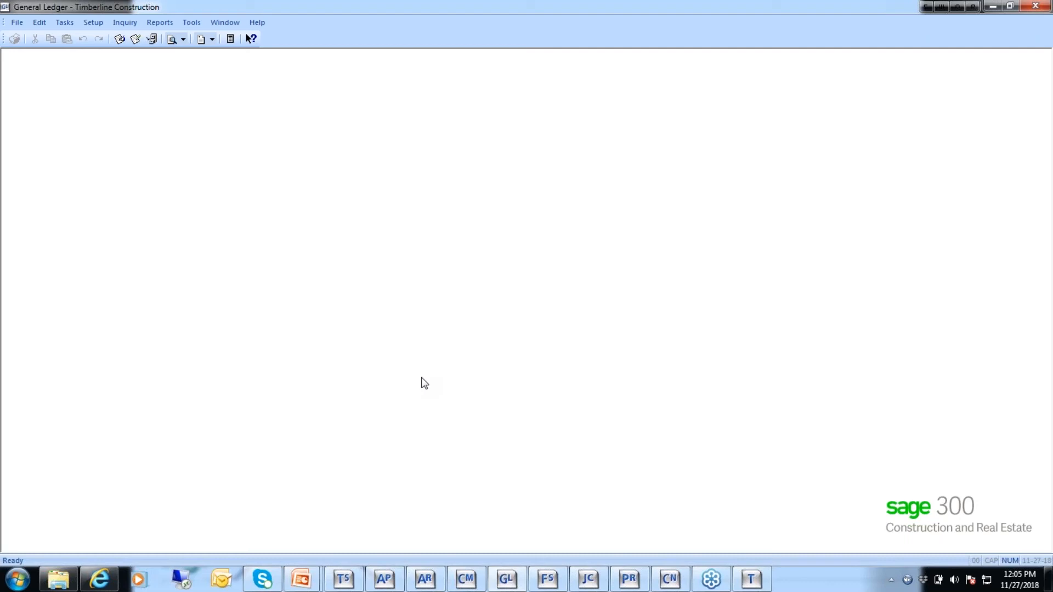
# Switch to the PowerPoint slide show and advance from the General Ledger slide to the Payroll slide.
pyautogui.moveTo(302, 579)
pyautogui.click(362, 525)
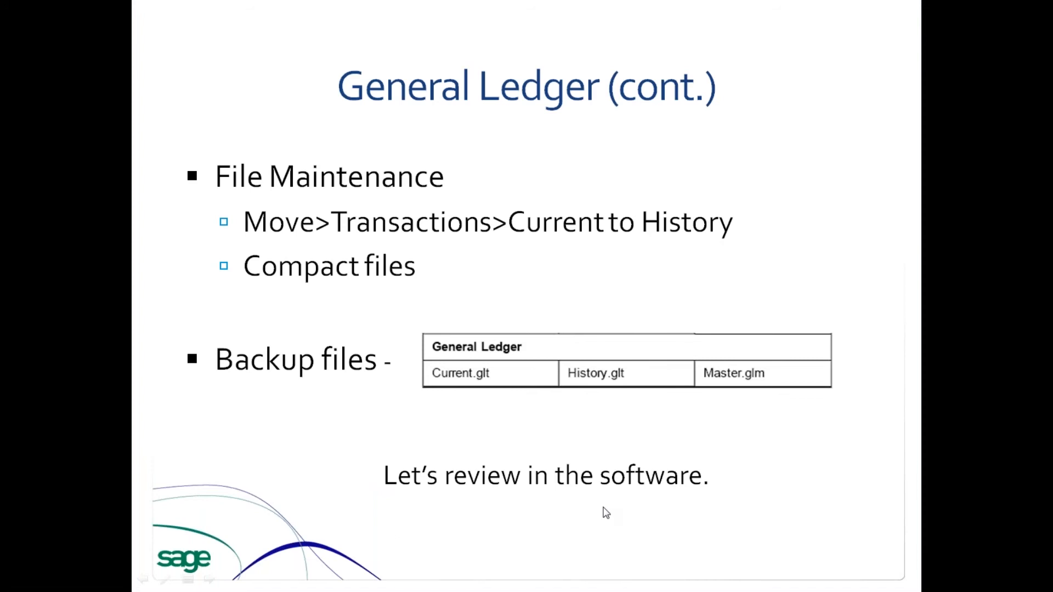
pyautogui.click(604, 510)
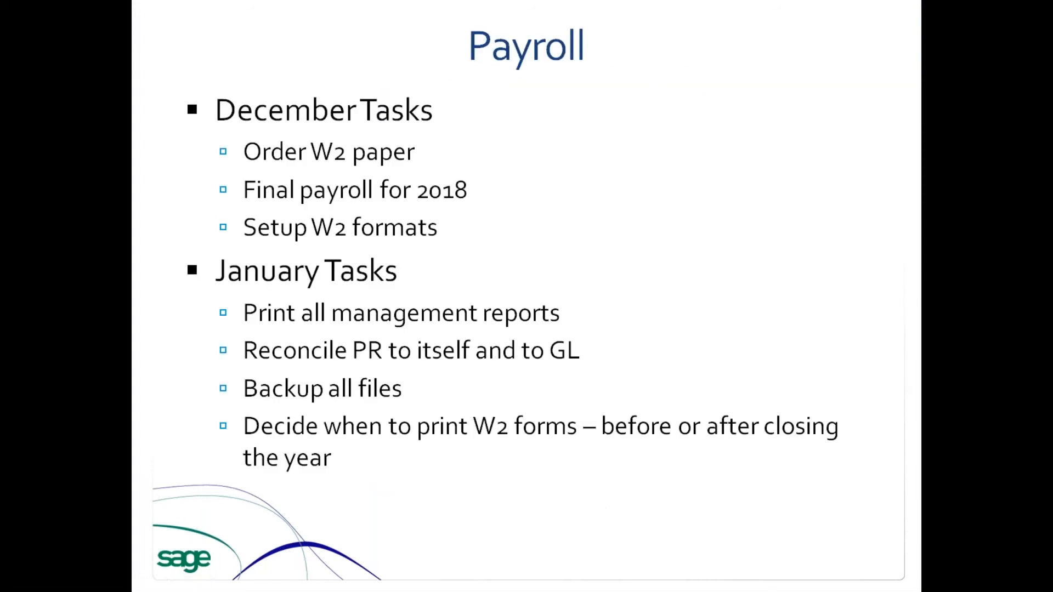
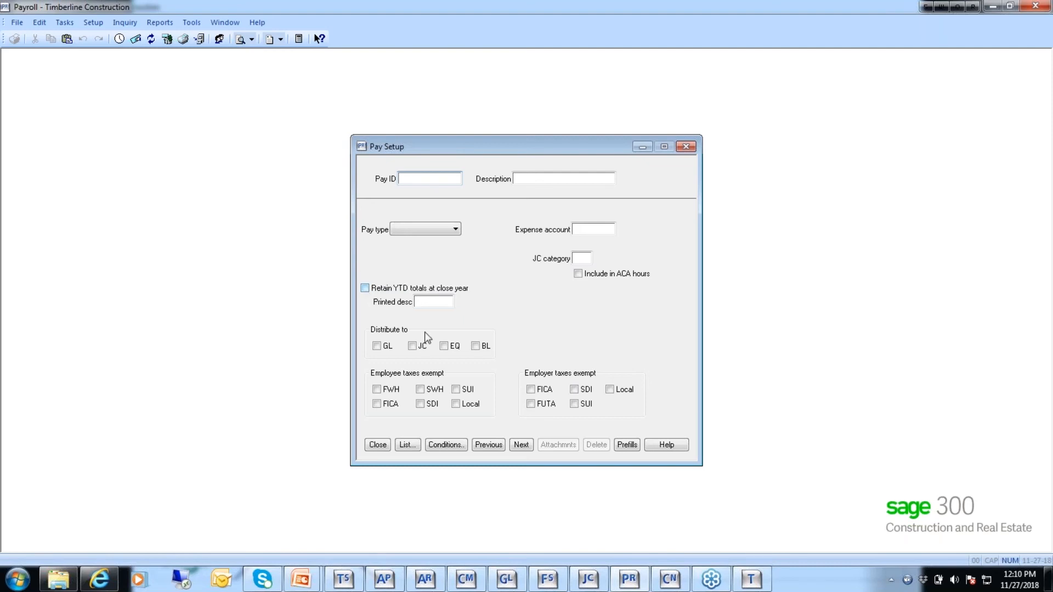
# Bring up the sick hours earned record, pay ID 6, from the pay list in Pay Setup.
pyautogui.click(521, 445)
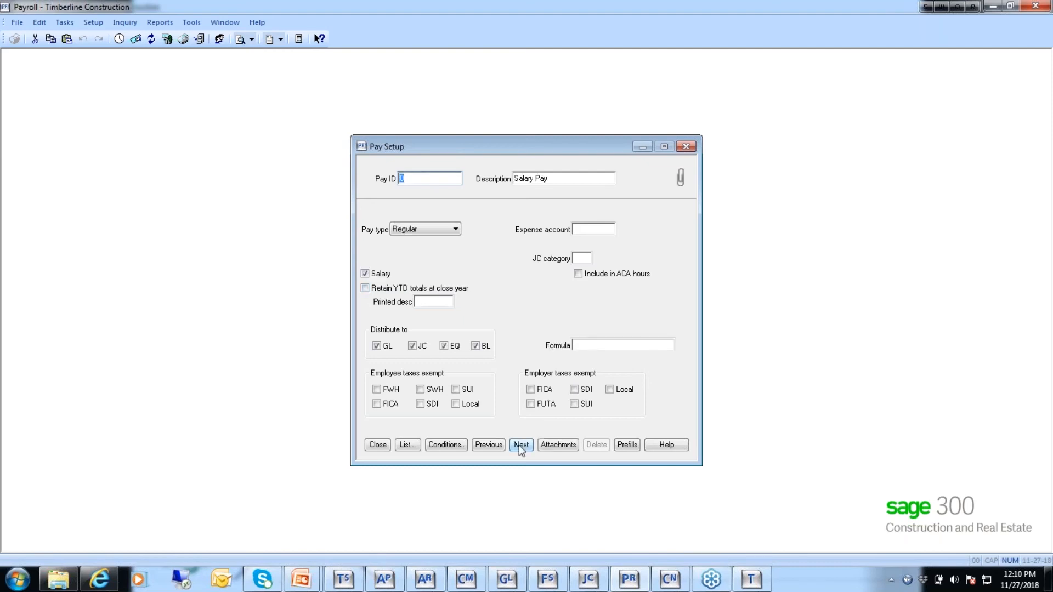
pyautogui.click(404, 446)
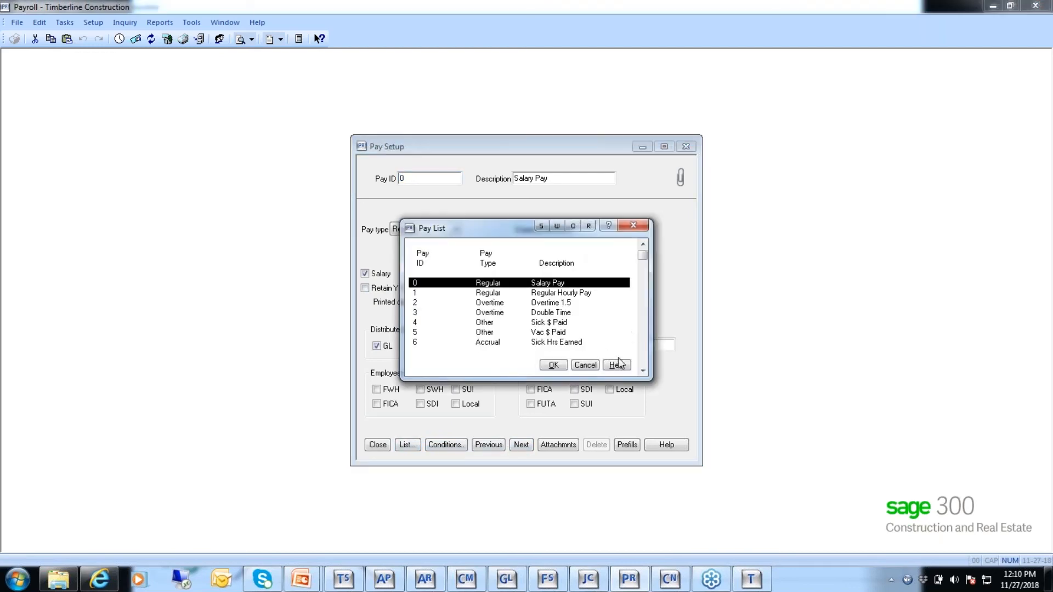
pyautogui.click(643, 371)
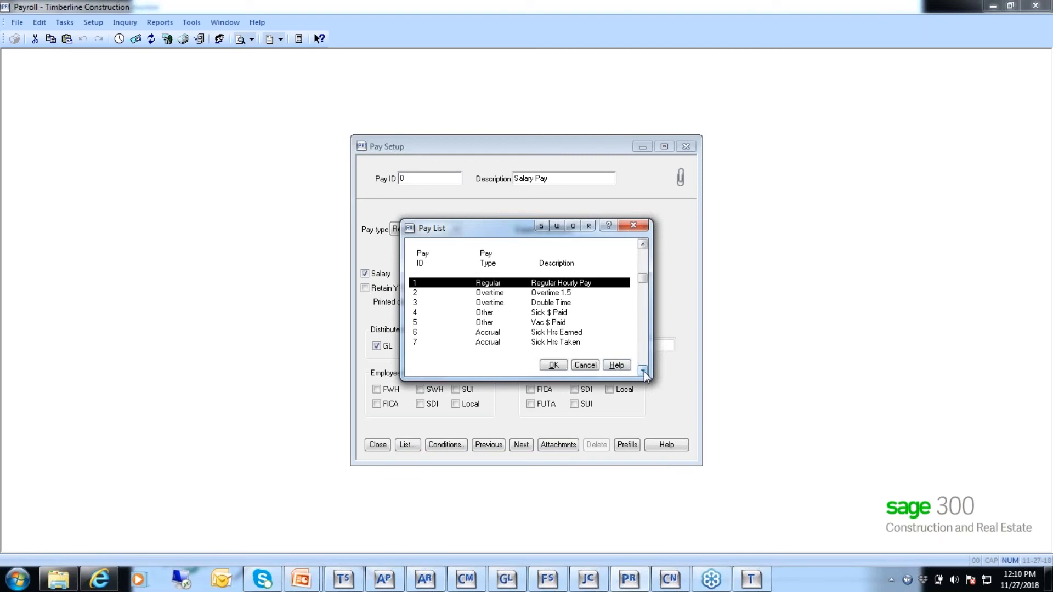
pyautogui.click(418, 343)
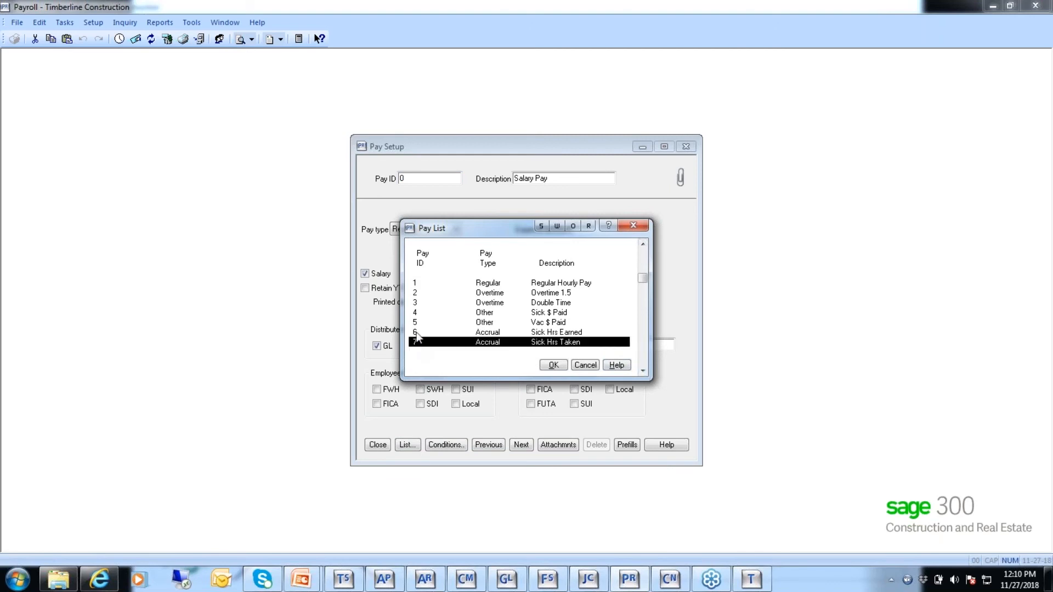
pyautogui.click(418, 332)
pyautogui.click(553, 366)
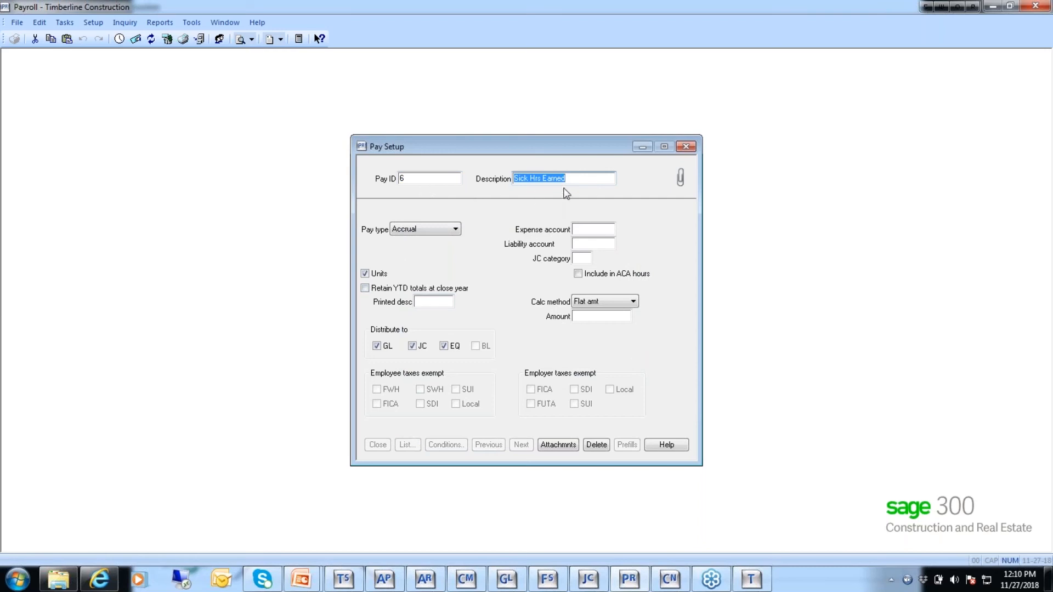
pyautogui.click(416, 181)
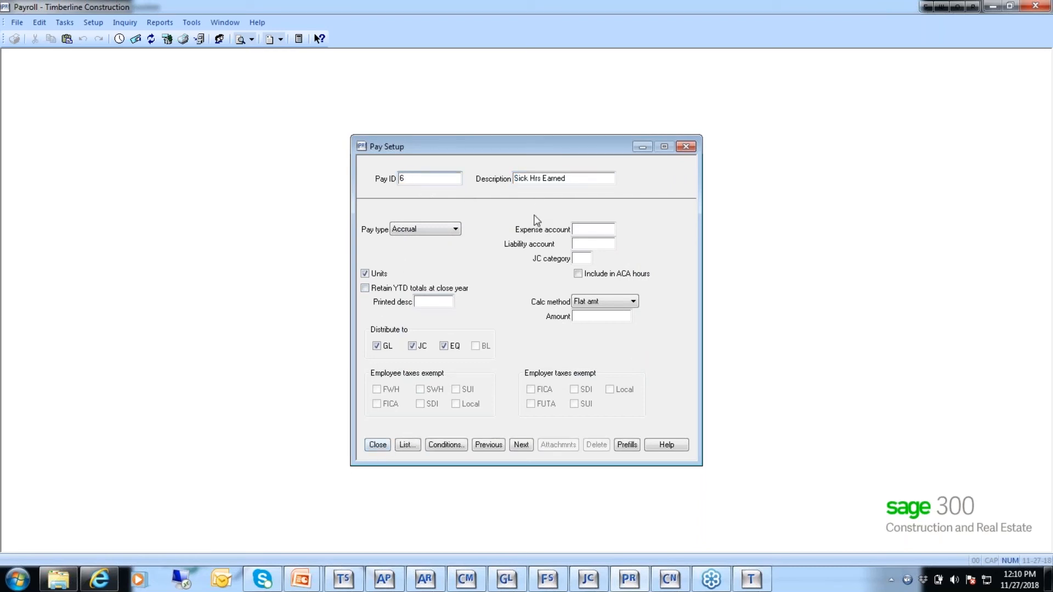
# Check the VAC_ACCRUE pay's setup for retaining YTD totals at close year, and close Pay Setup.
pyautogui.click(406, 443)
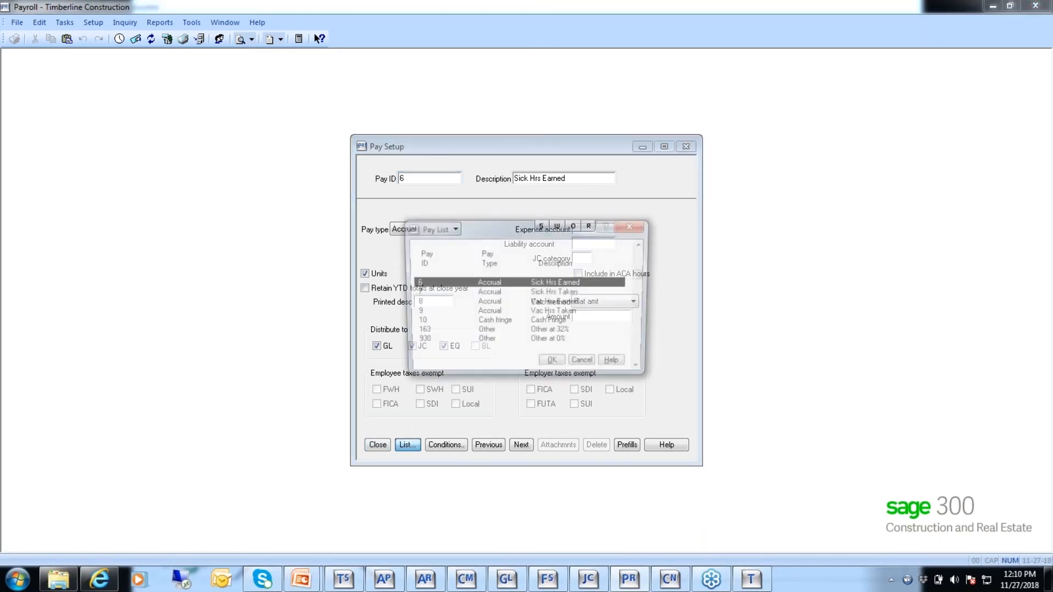
pyautogui.moveTo(643, 275); pyautogui.dragTo(650, 366)
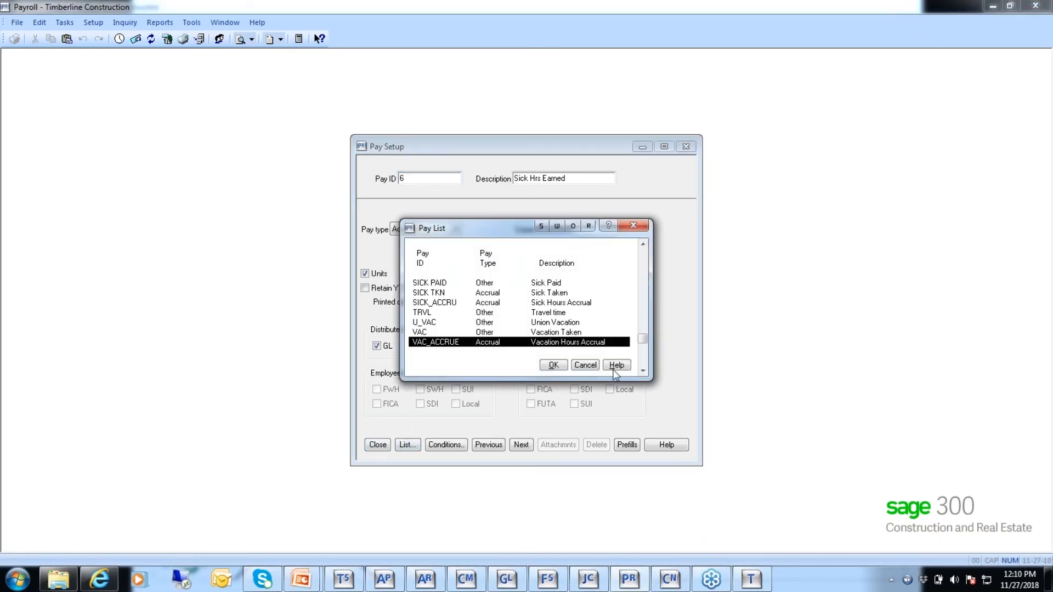
pyautogui.click(552, 366)
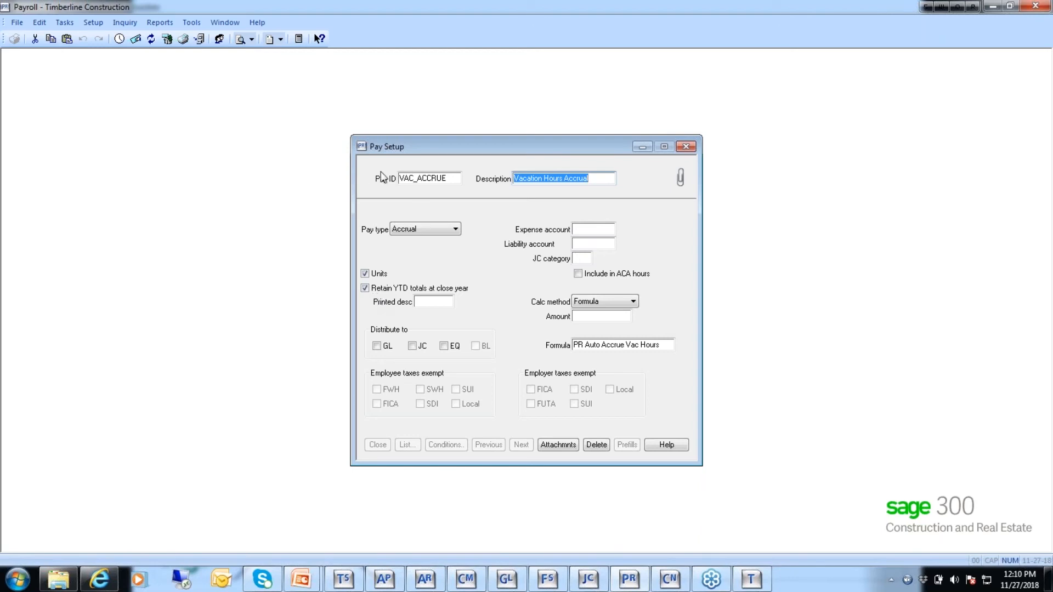
pyautogui.click(444, 178)
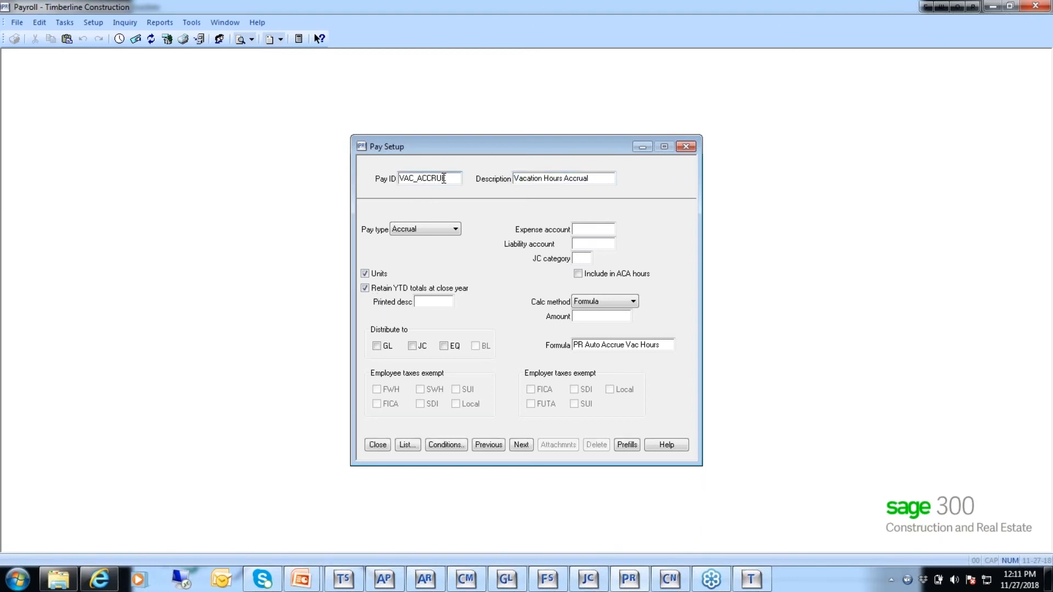
pyautogui.click(378, 445)
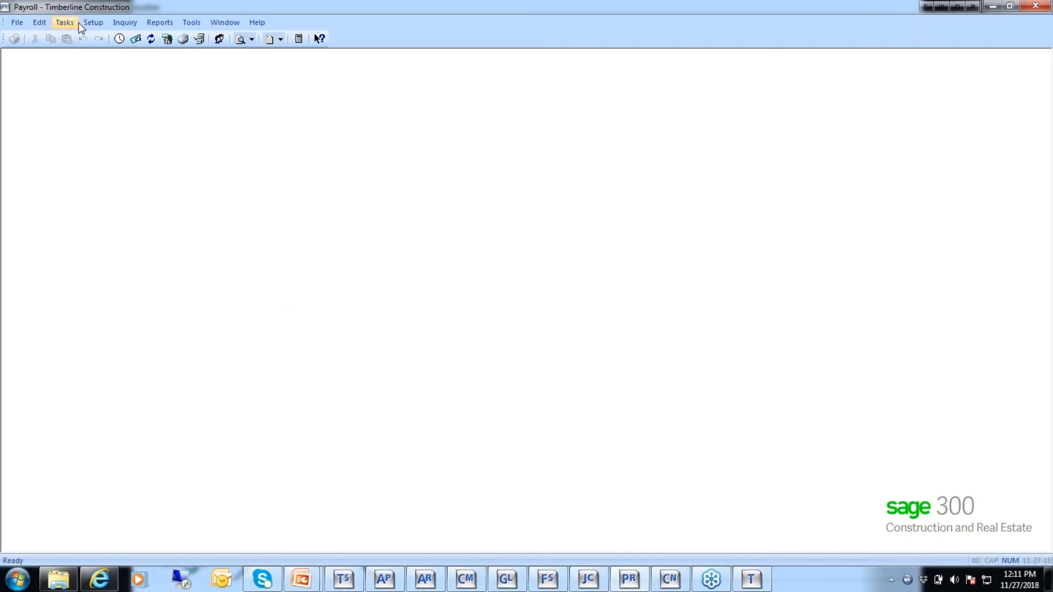
# Check where Deduction Setup and Fringe Setup offer the option to retain YTD totals at close year.
pyautogui.click(96, 23)
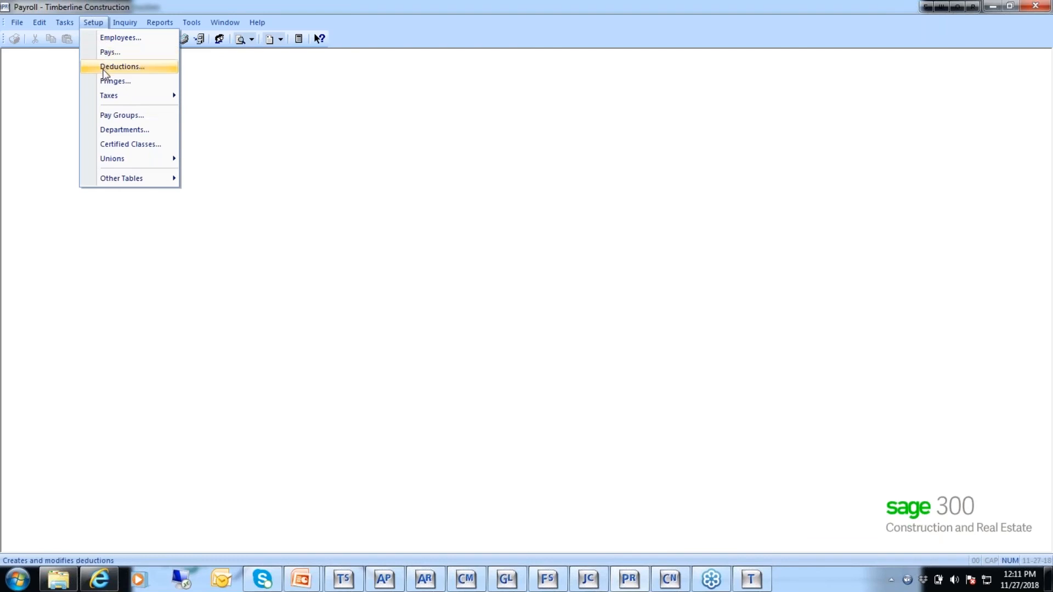
pyautogui.click(104, 67)
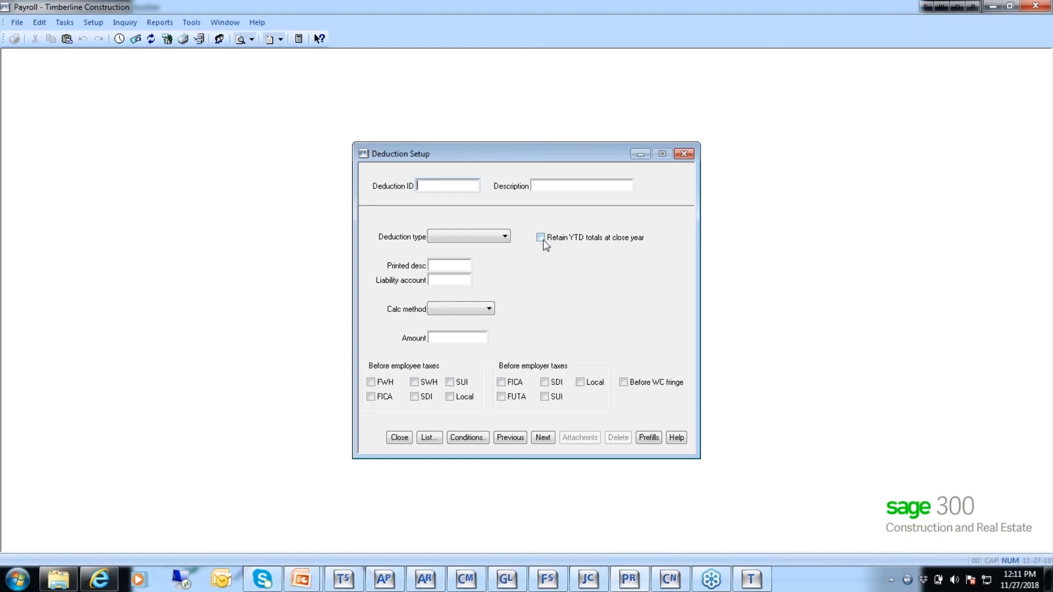
pyautogui.click(403, 439)
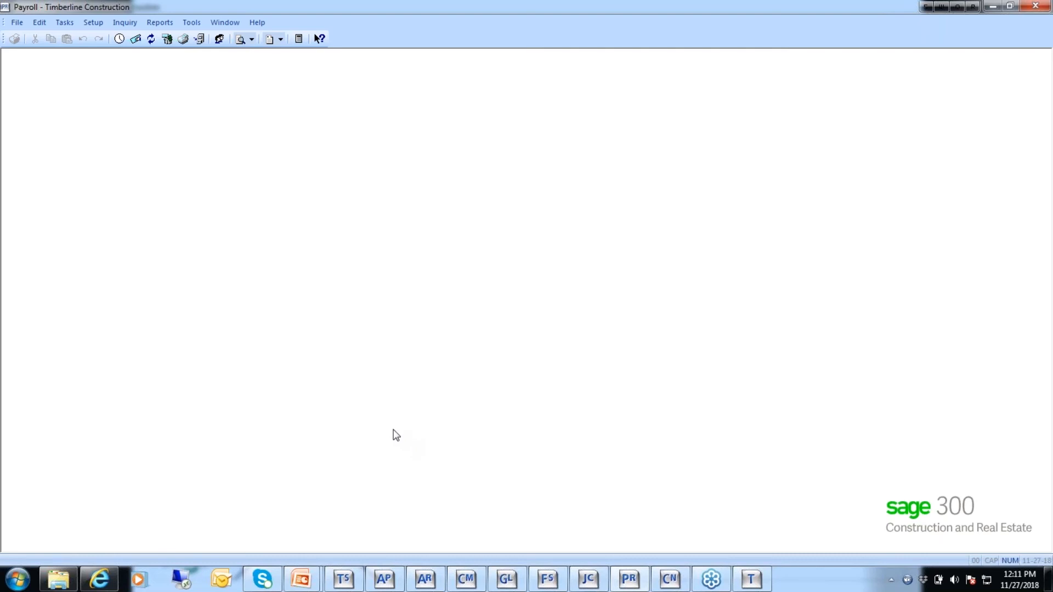
pyautogui.click(91, 23)
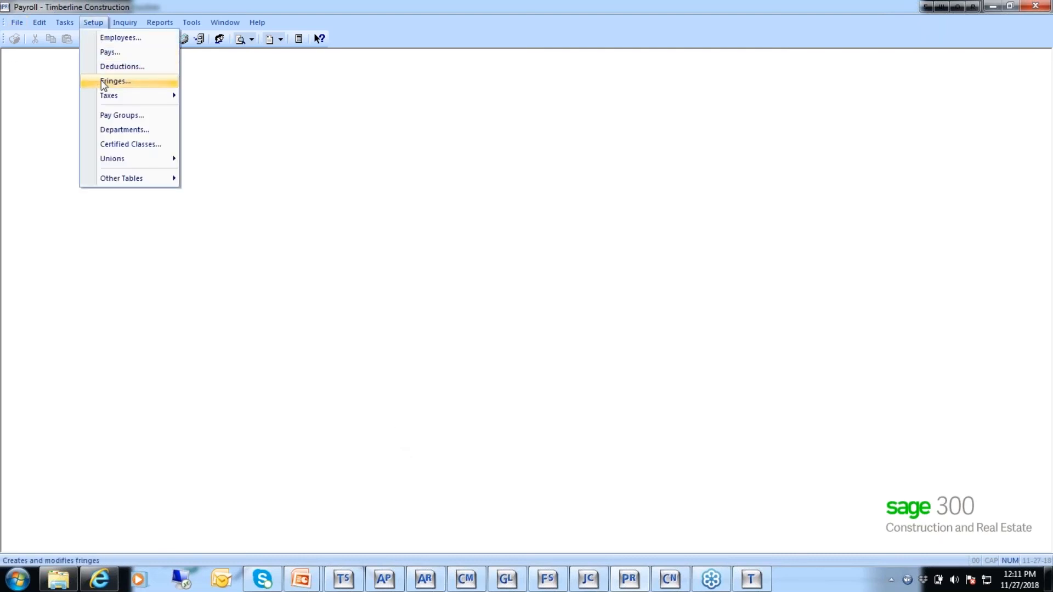
pyautogui.click(104, 80)
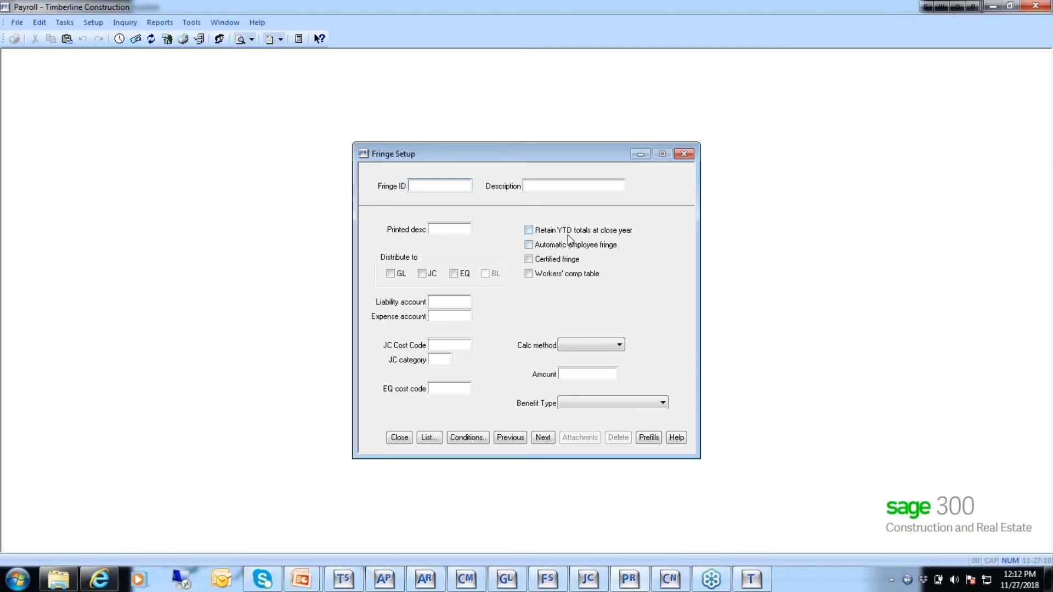
pyautogui.click(400, 438)
# Look up tax ID FWH in Tax Rate Setup to check its effective date, and close the setup.
pyautogui.click(93, 25)
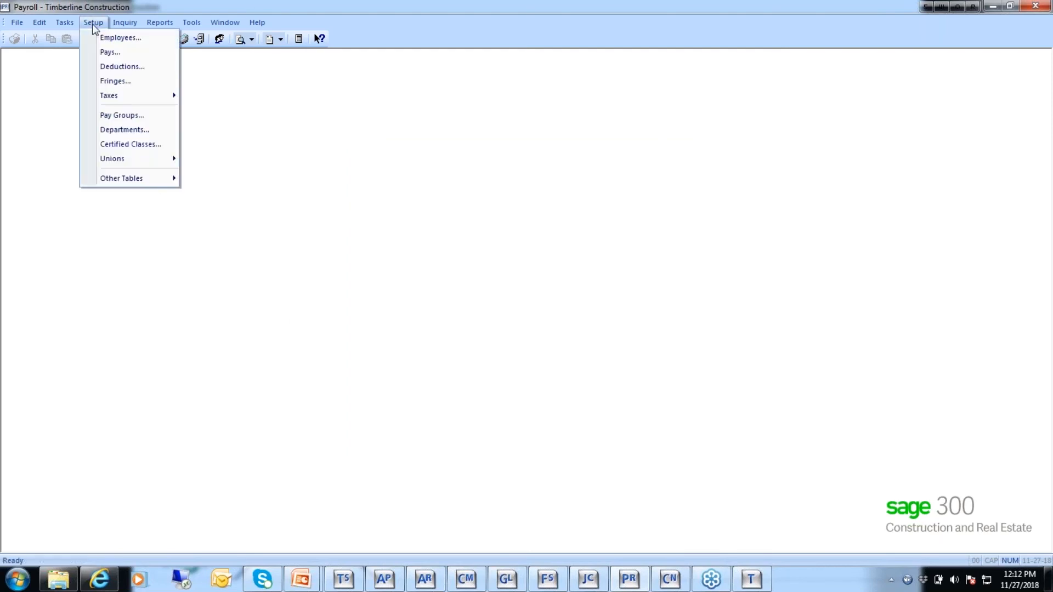
pyautogui.moveTo(173, 97)
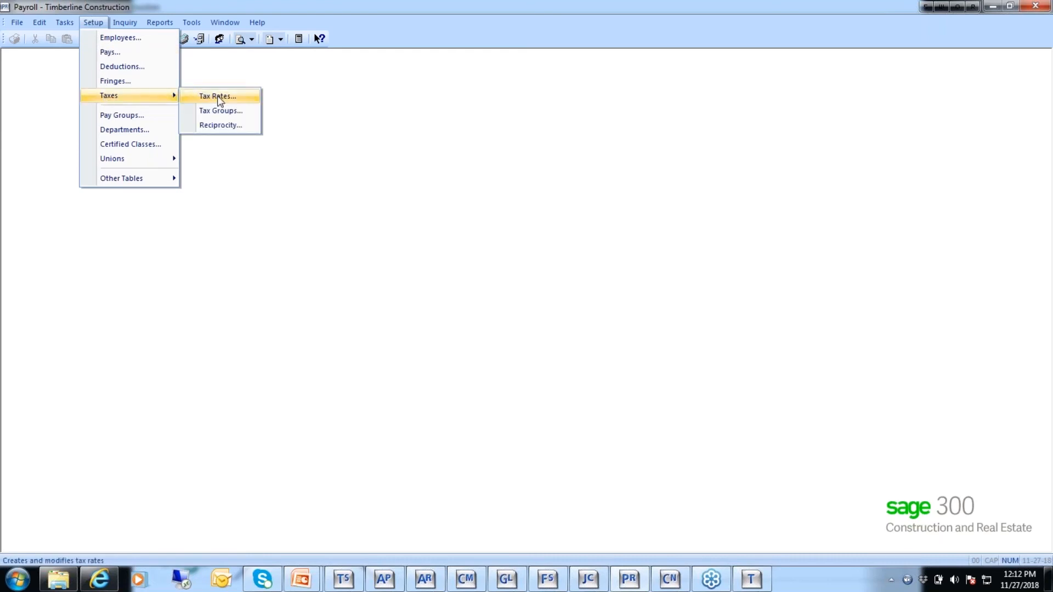
pyautogui.click(232, 97)
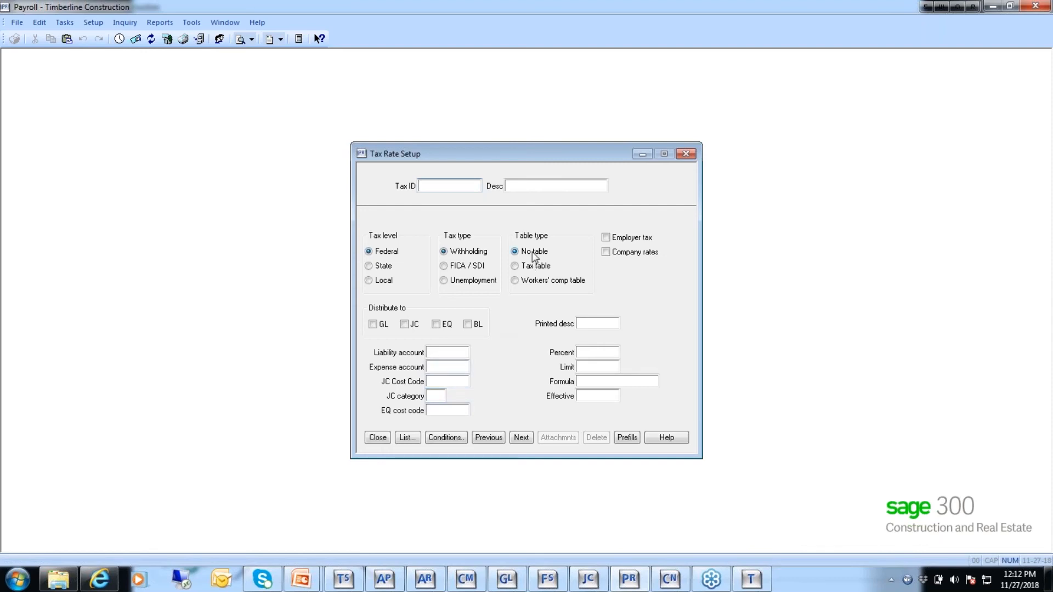
pyautogui.write('FH')
pyautogui.write('W')
pyautogui.press('BackSpace')
pyautogui.press('BackSpace')
pyautogui.write('WH')
pyautogui.press('Tab')
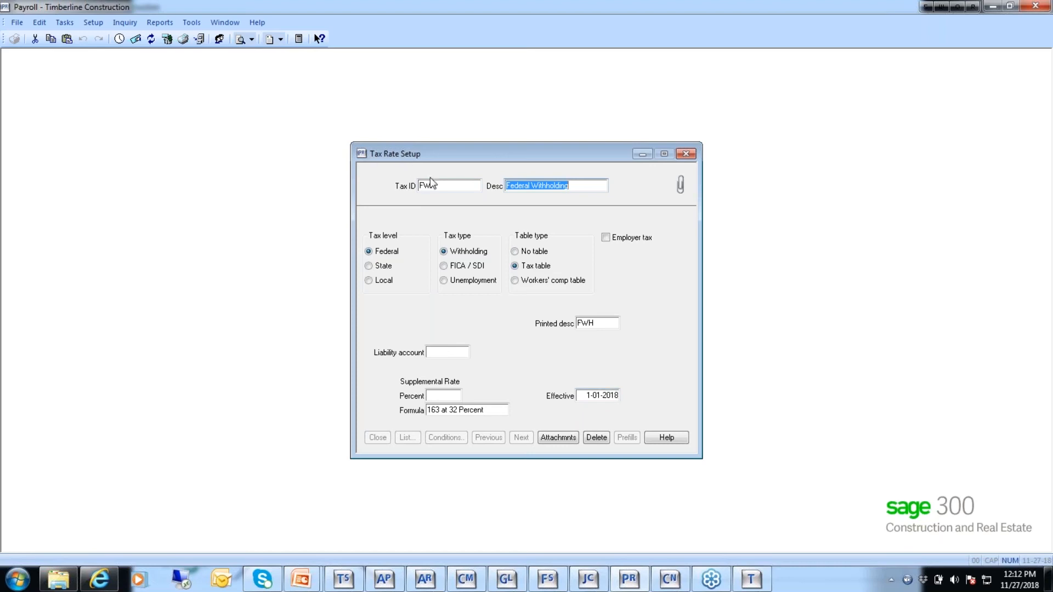
pyautogui.click(447, 186)
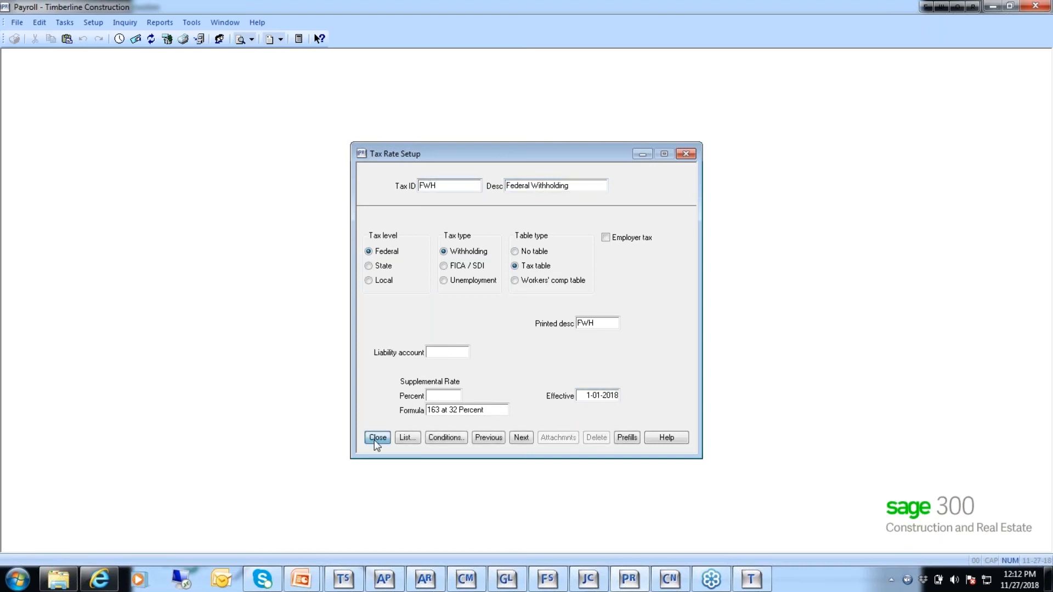
pyautogui.click(375, 438)
# View the Download Taxes print selection and its option to update tax files, and cancel without starting.
pyautogui.click(191, 22)
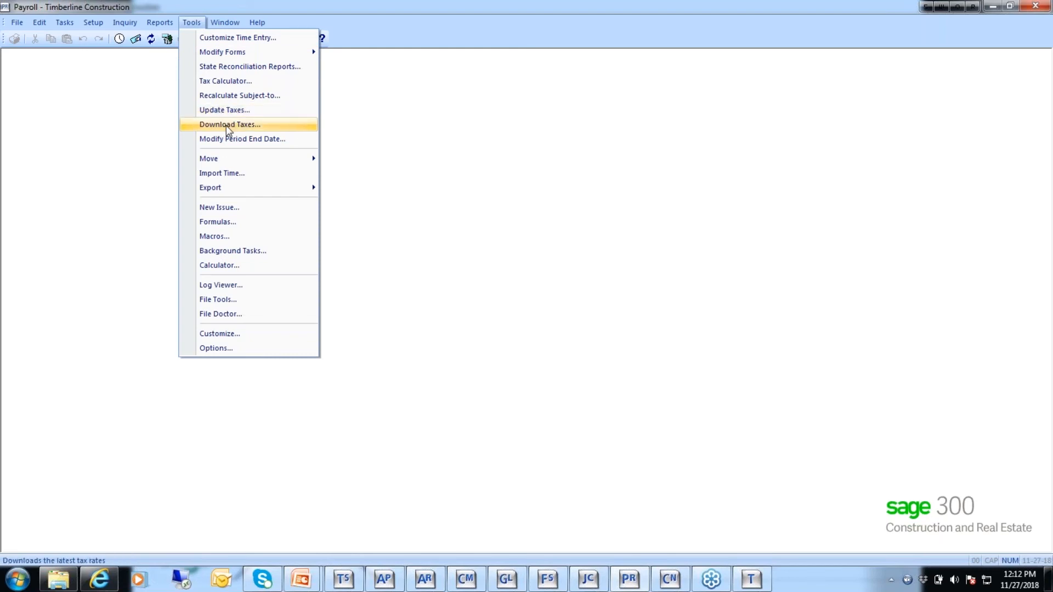
pyautogui.click(227, 125)
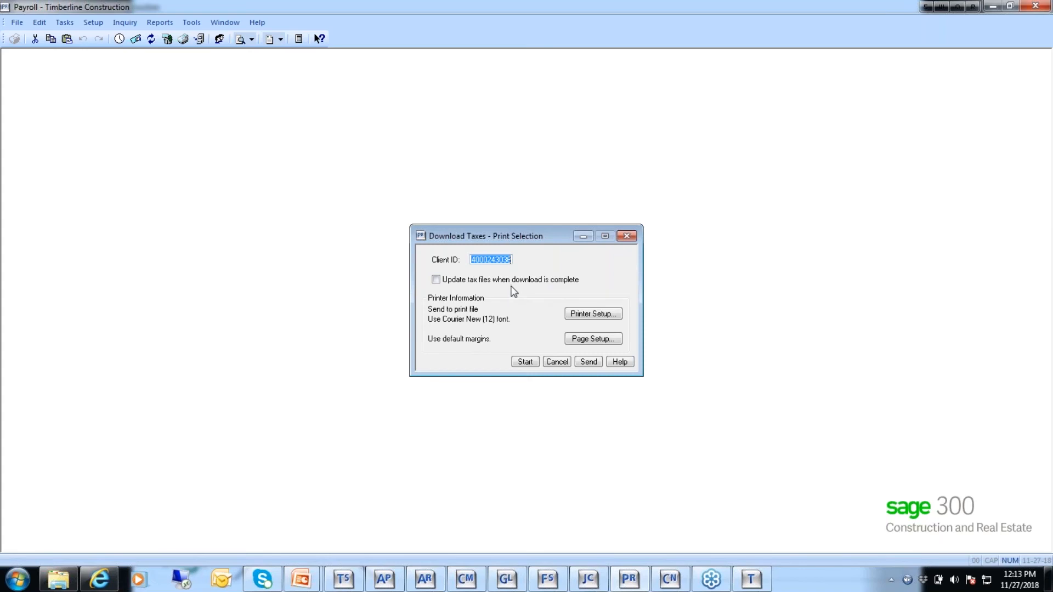
pyautogui.click(555, 361)
pyautogui.click(189, 23)
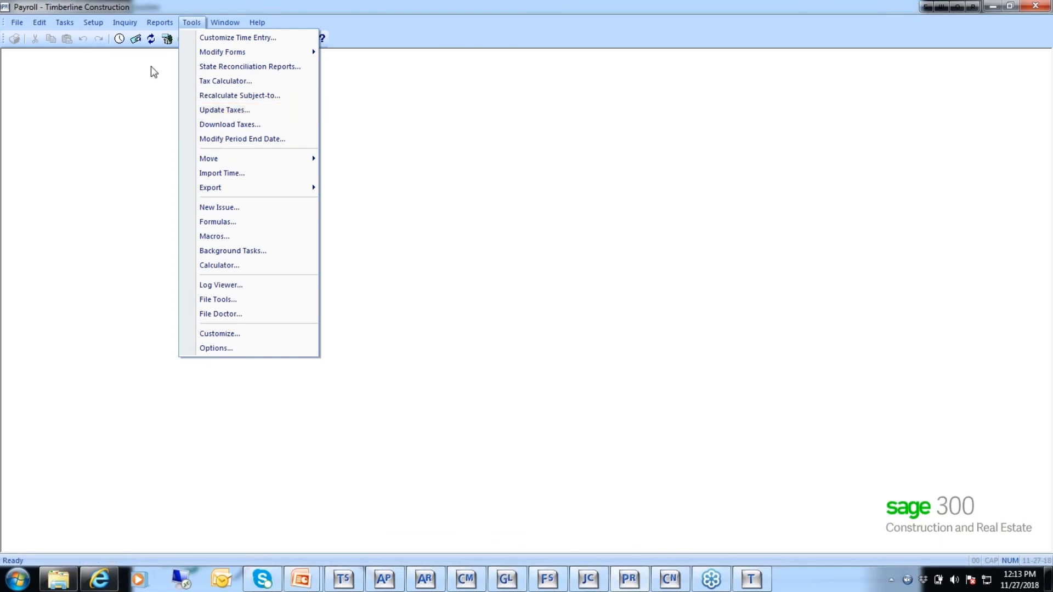
pyautogui.moveTo(92, 26)
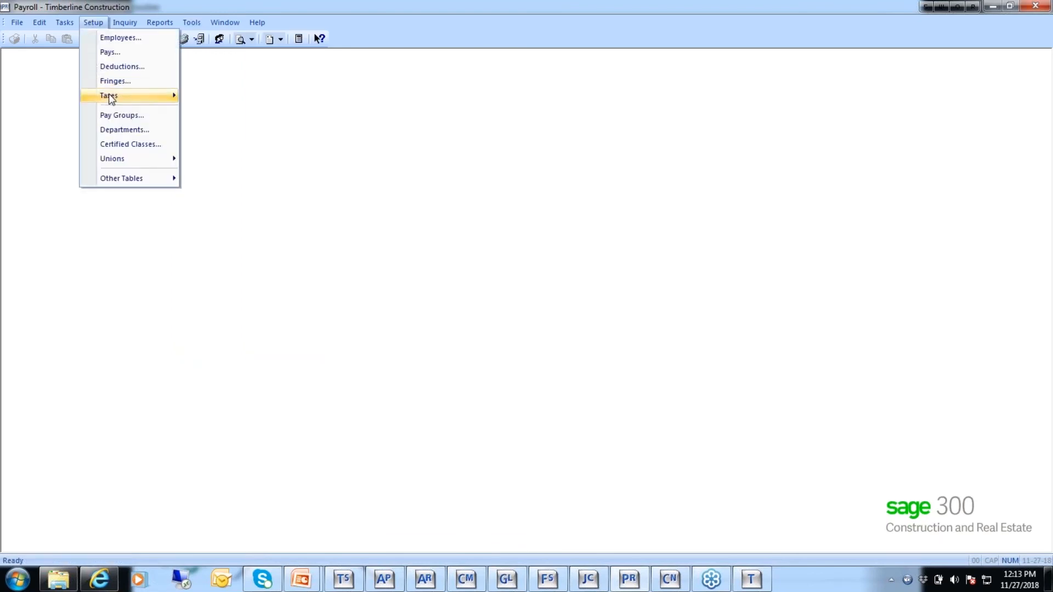
pyautogui.moveTo(109, 96)
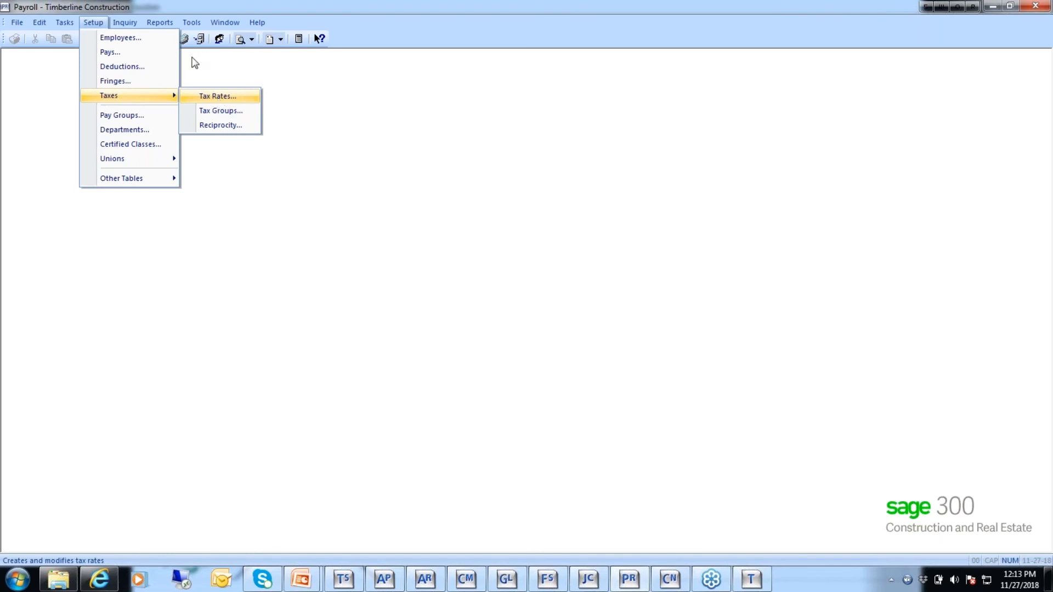
# Open the W-2 form modification window and load the default W-2 form from the form list.
pyautogui.moveTo(194, 28)
pyautogui.moveTo(201, 55)
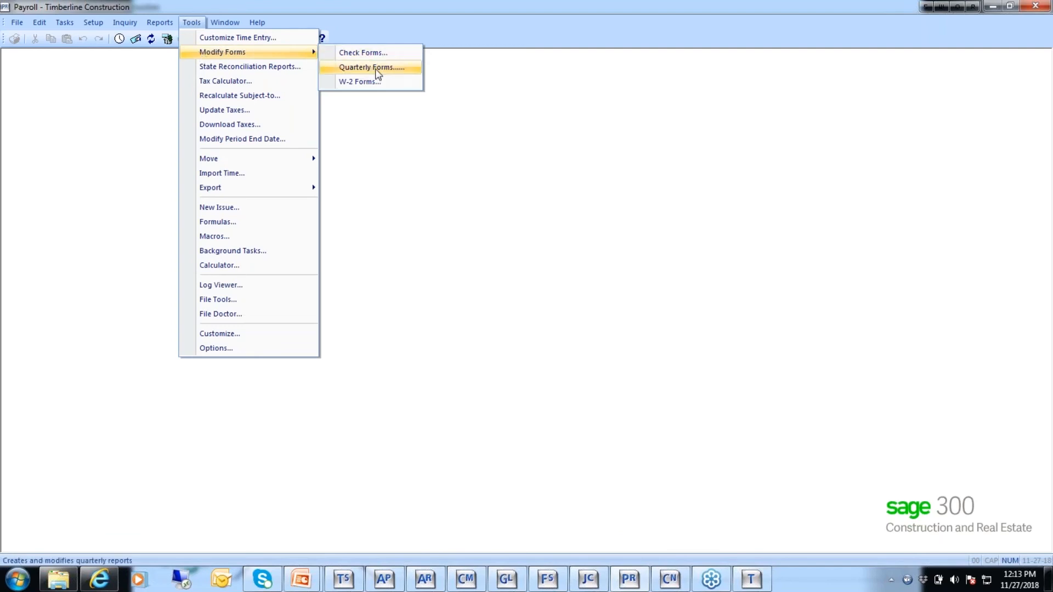
pyautogui.click(373, 82)
pyautogui.click(435, 402)
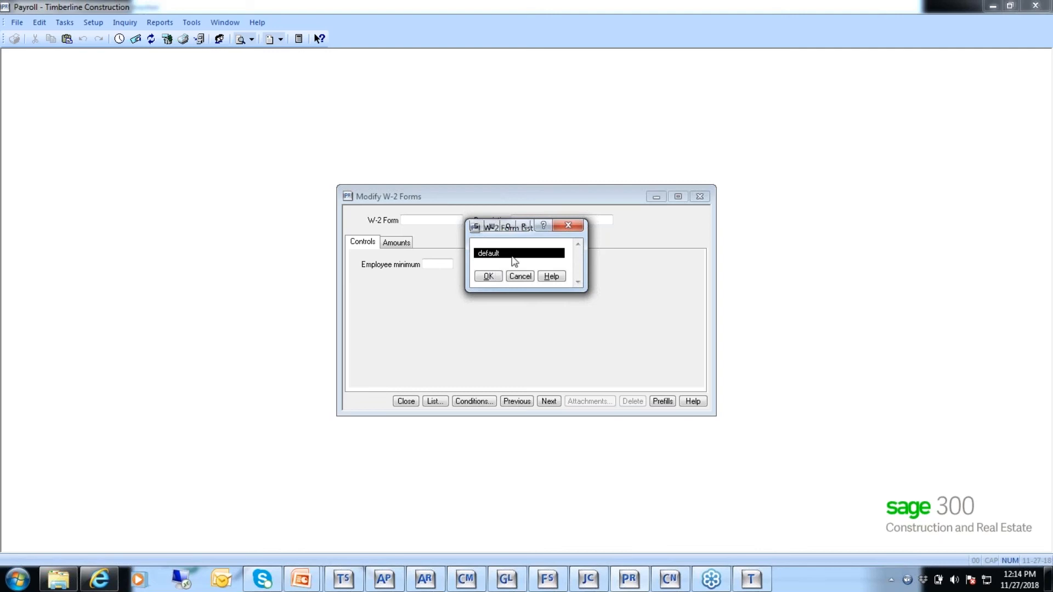
pyautogui.click(489, 275)
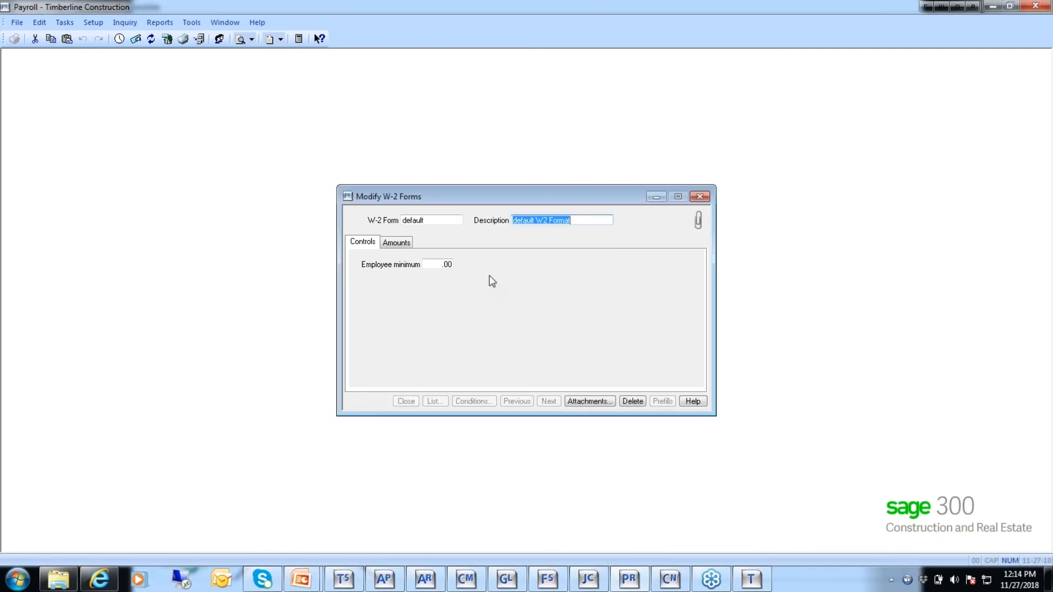
# Set the default W-2 form's employee minimum to .01.
pyautogui.press('Tab')
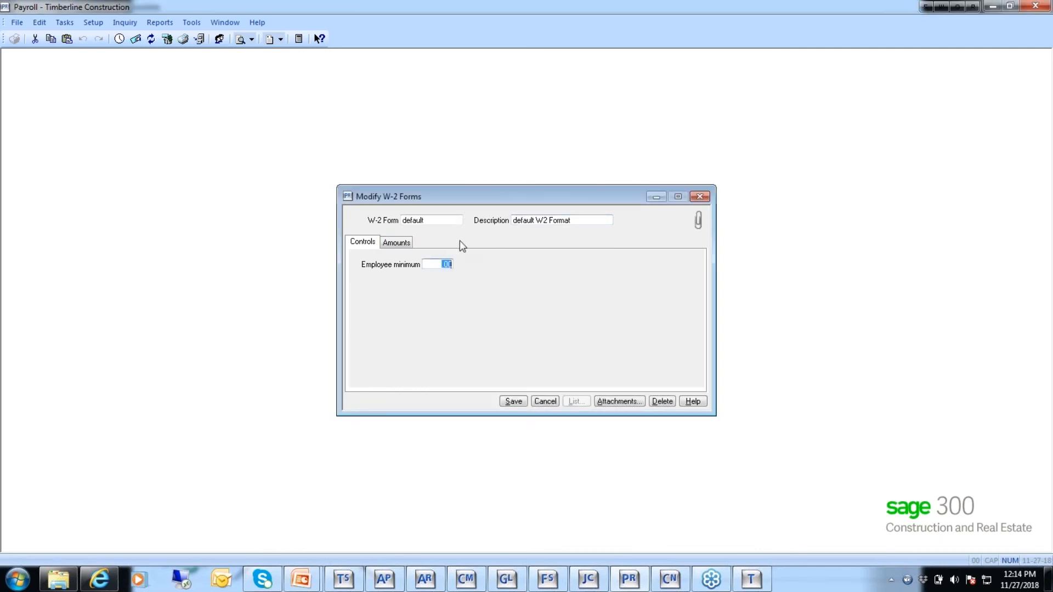
pyautogui.write('.01')
# Check the default W-2 form's box amounts, including the 401K deduction in box 12a, and discard the changes.
pyautogui.click(397, 243)
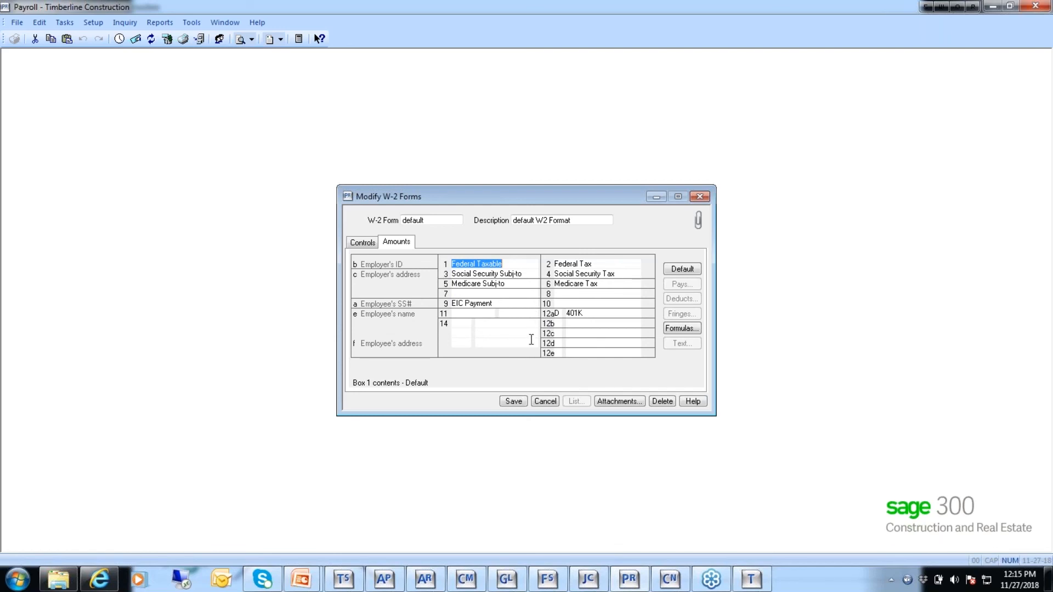
pyautogui.click(575, 323)
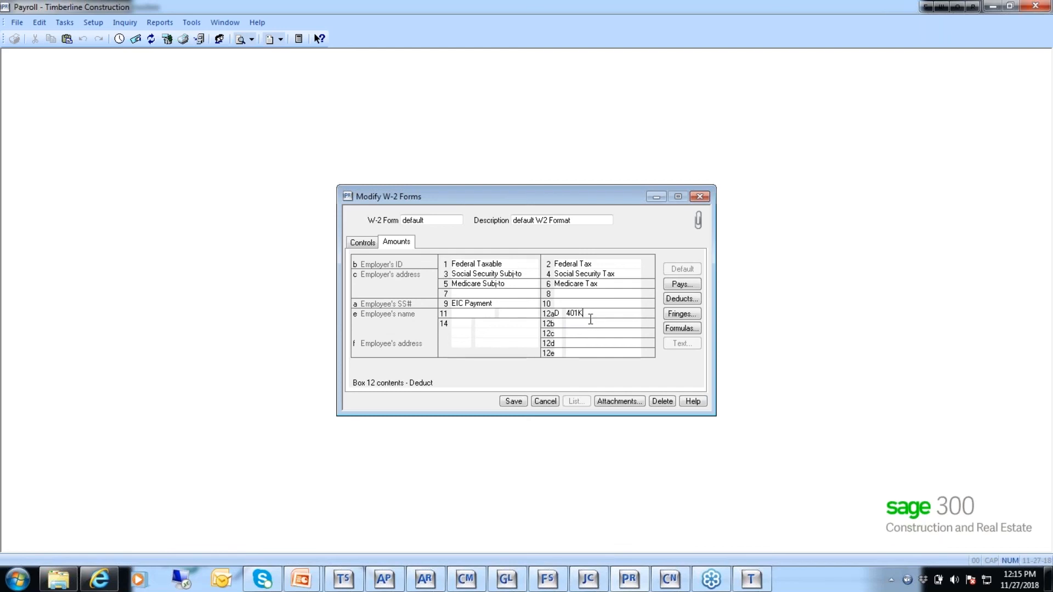
pyautogui.click(546, 401)
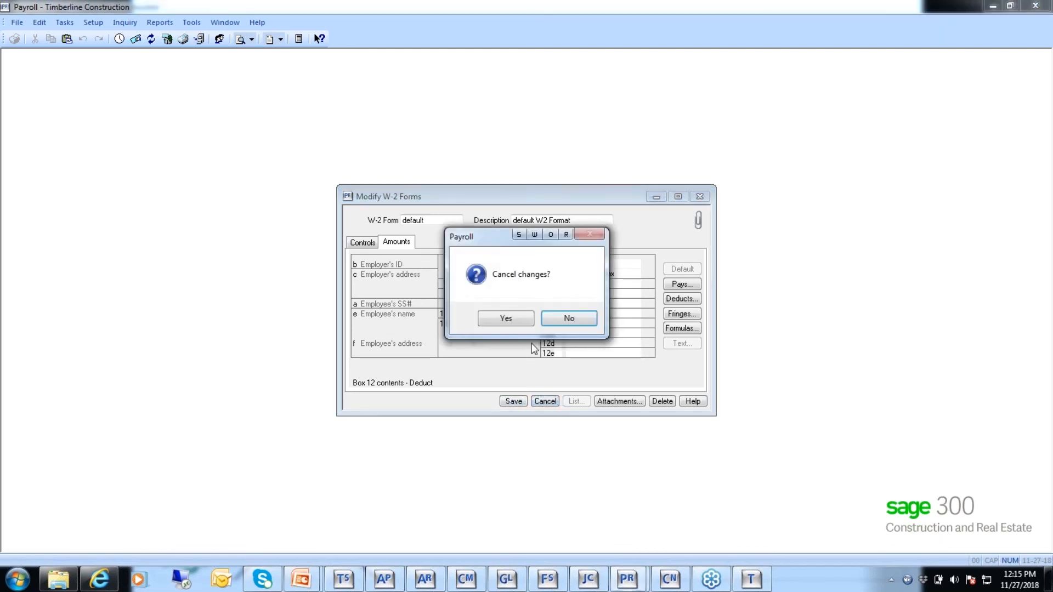
pyautogui.click(505, 319)
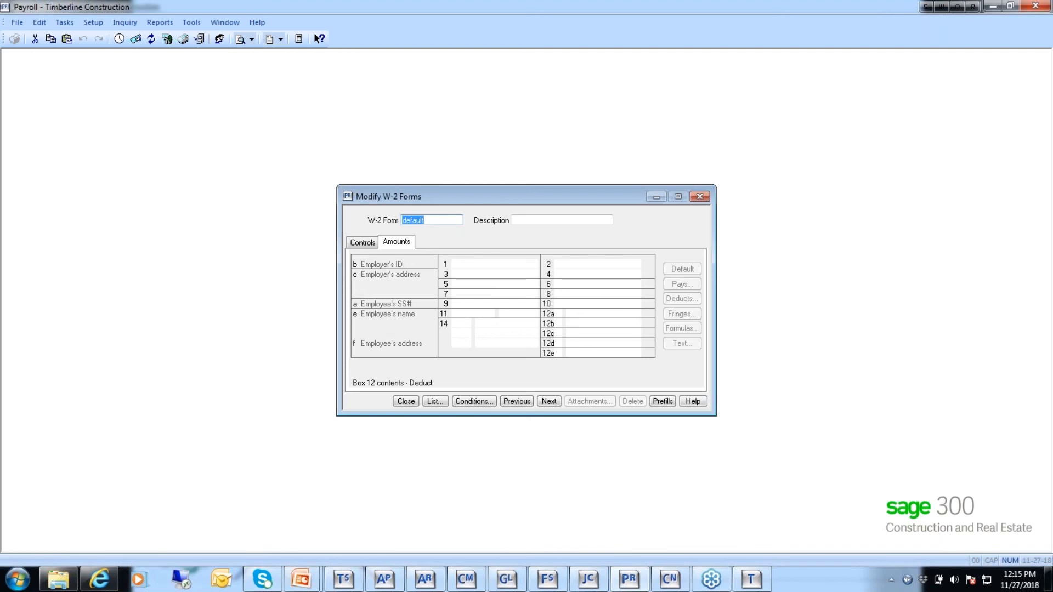
# Switch to the PowerPoint slide show of the year-end procedures.
pyautogui.moveTo(301, 579)
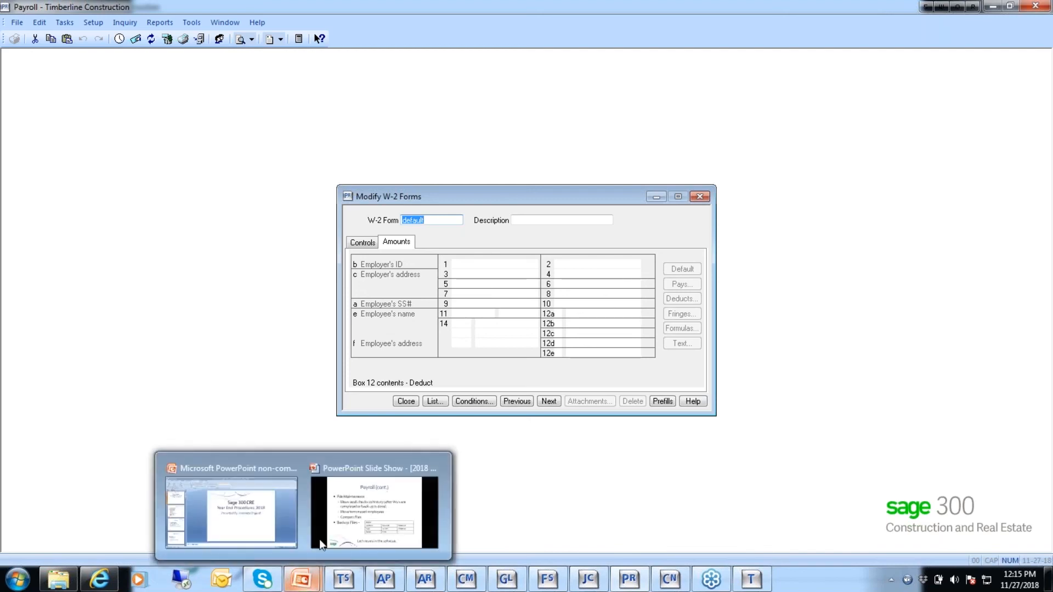